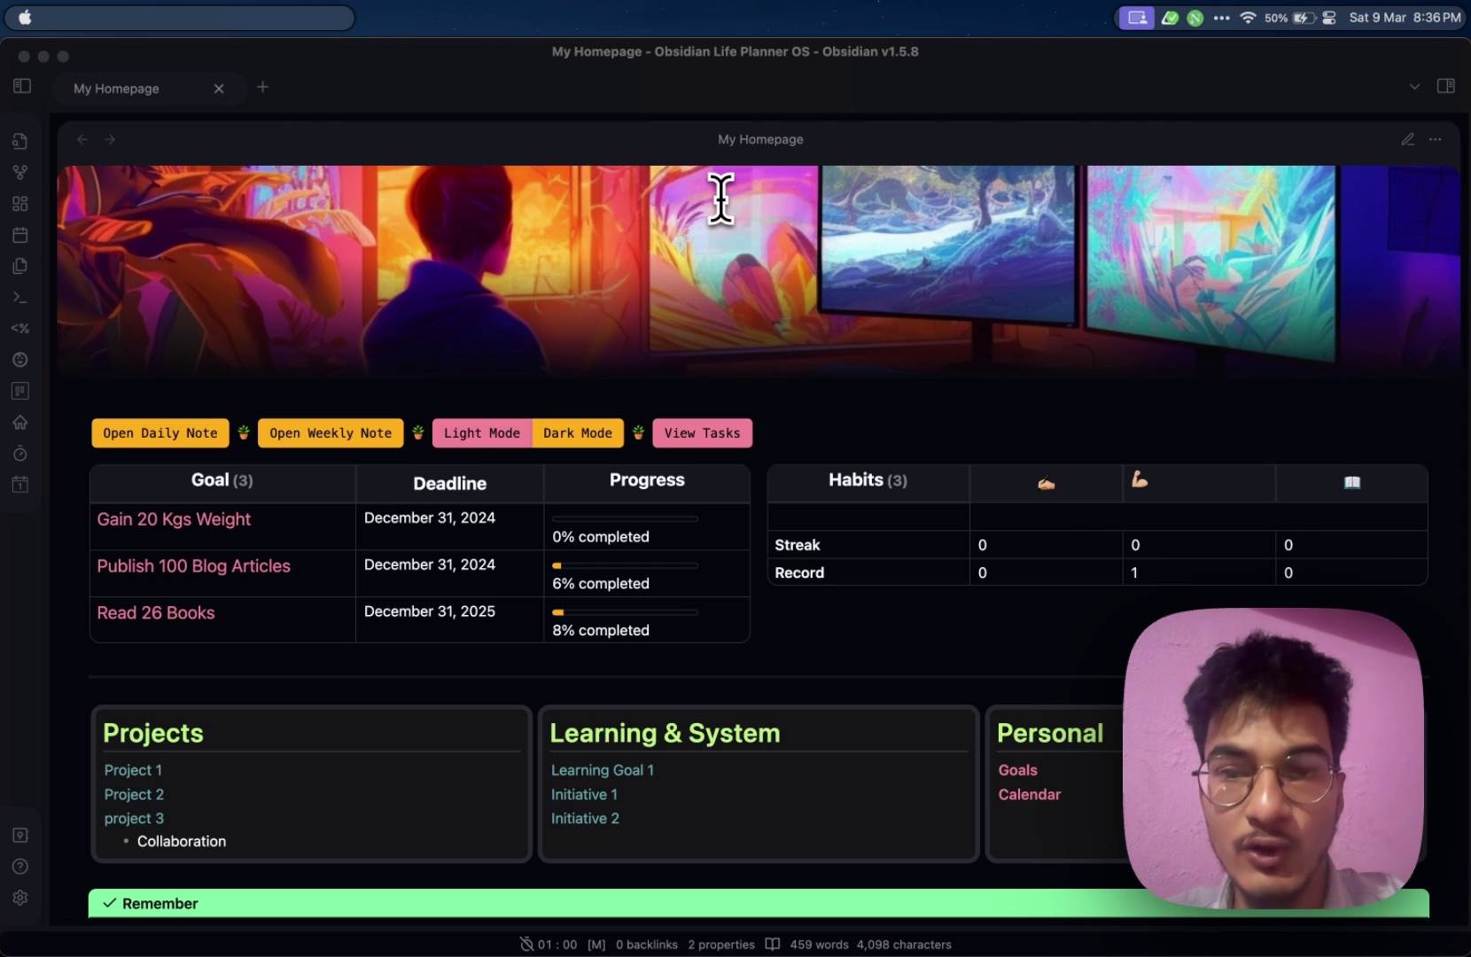
# Look through the My Homepage dashboard, collapse its Projects list and close the Obsidian Life Planner OS window
pyautogui.click(820, 452)
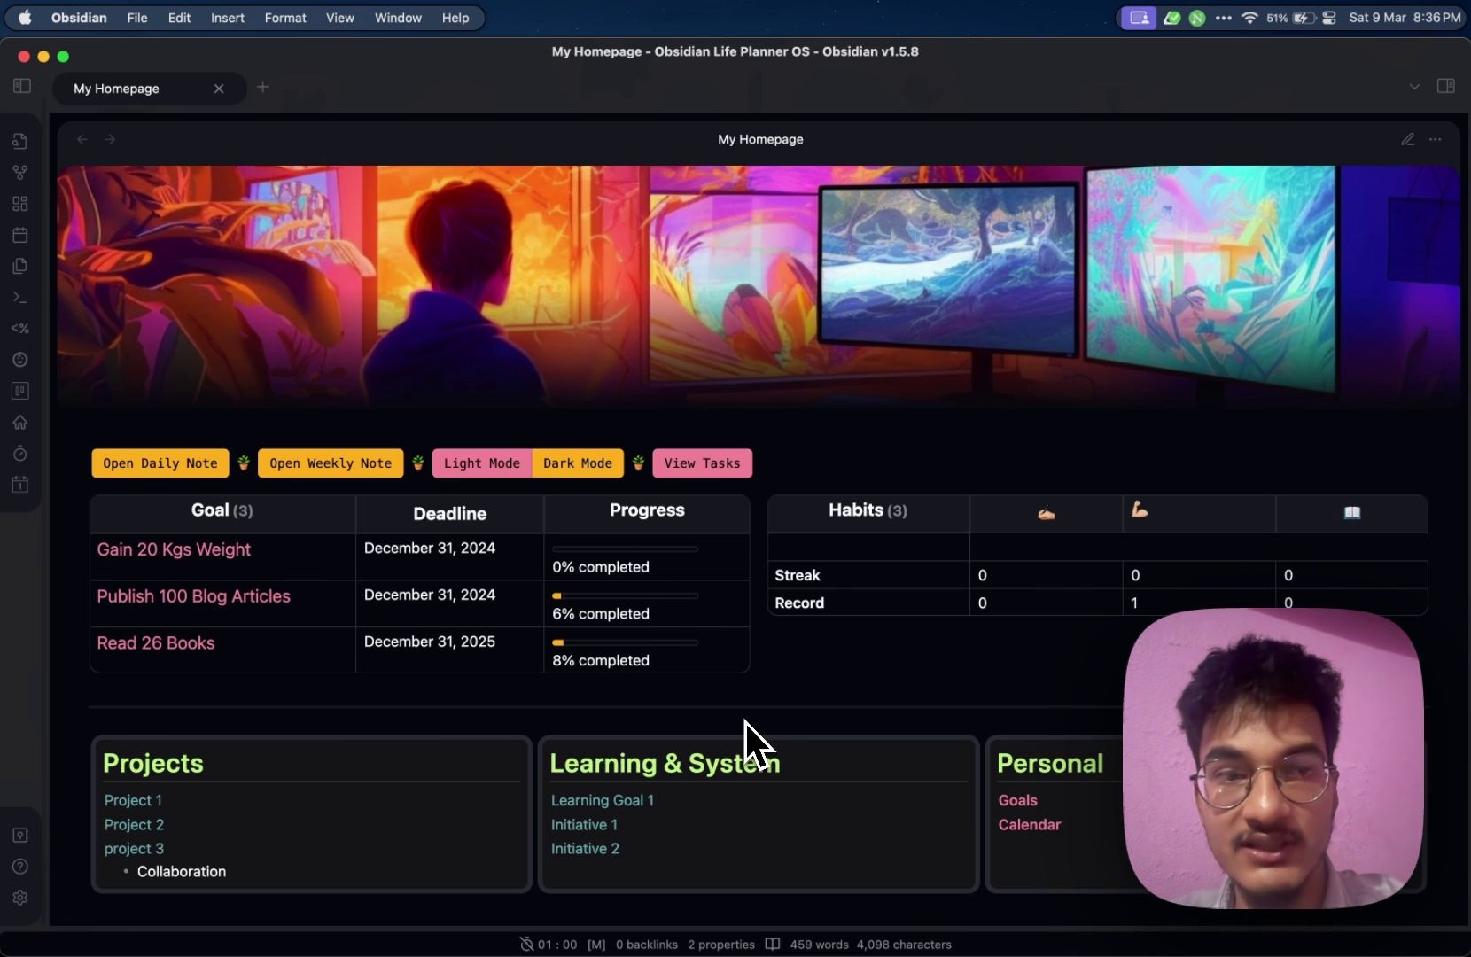
pyautogui.scroll(-3, 744, 721)
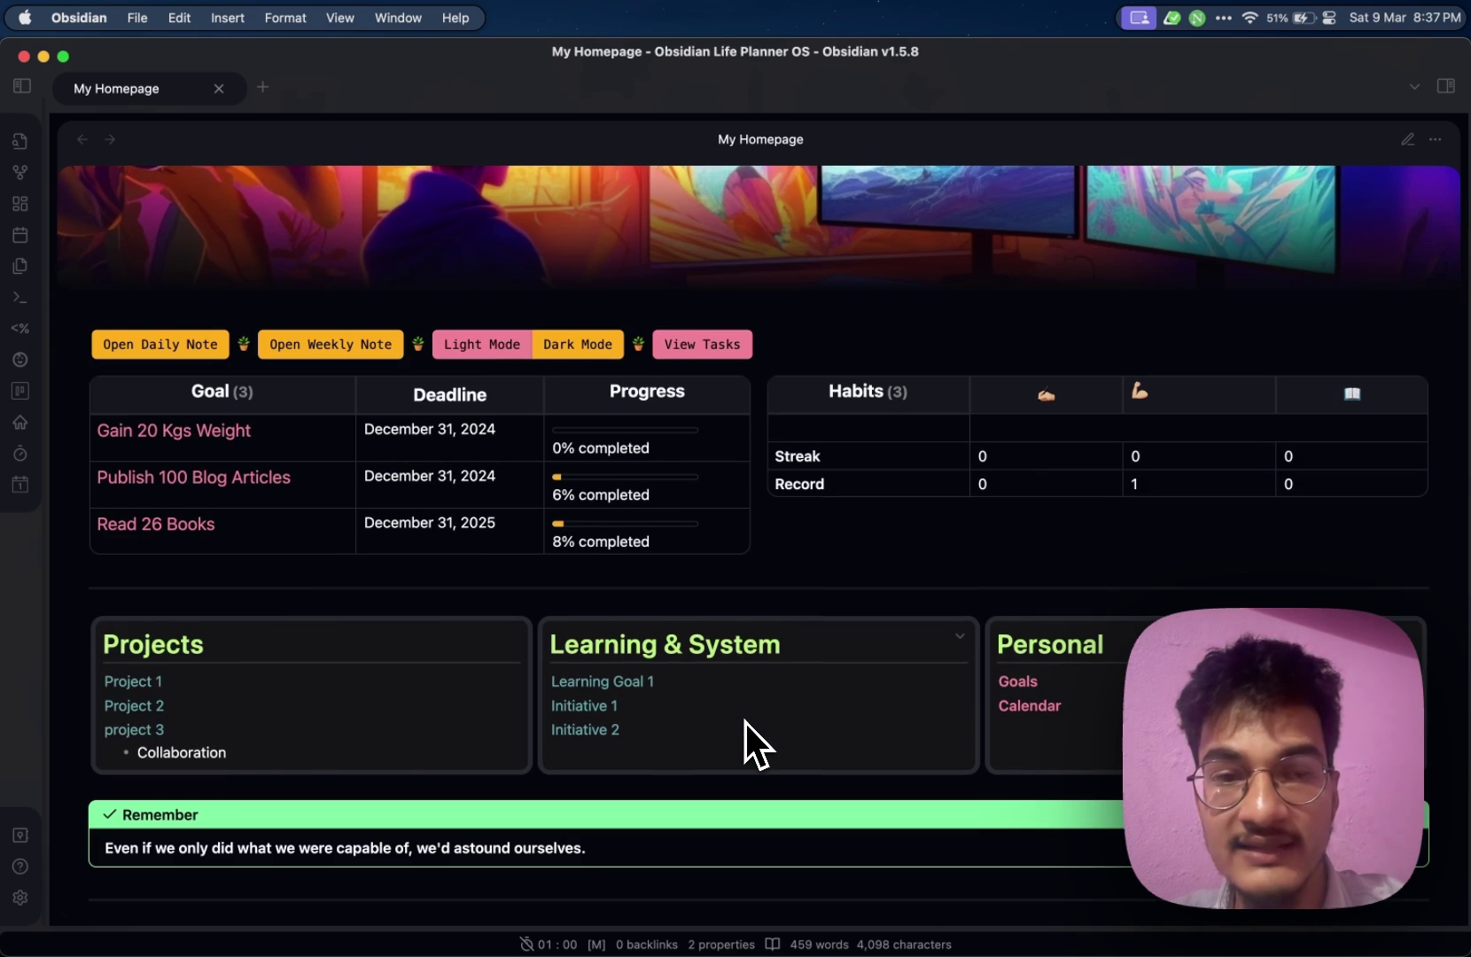
pyautogui.scroll(-2, 745, 721)
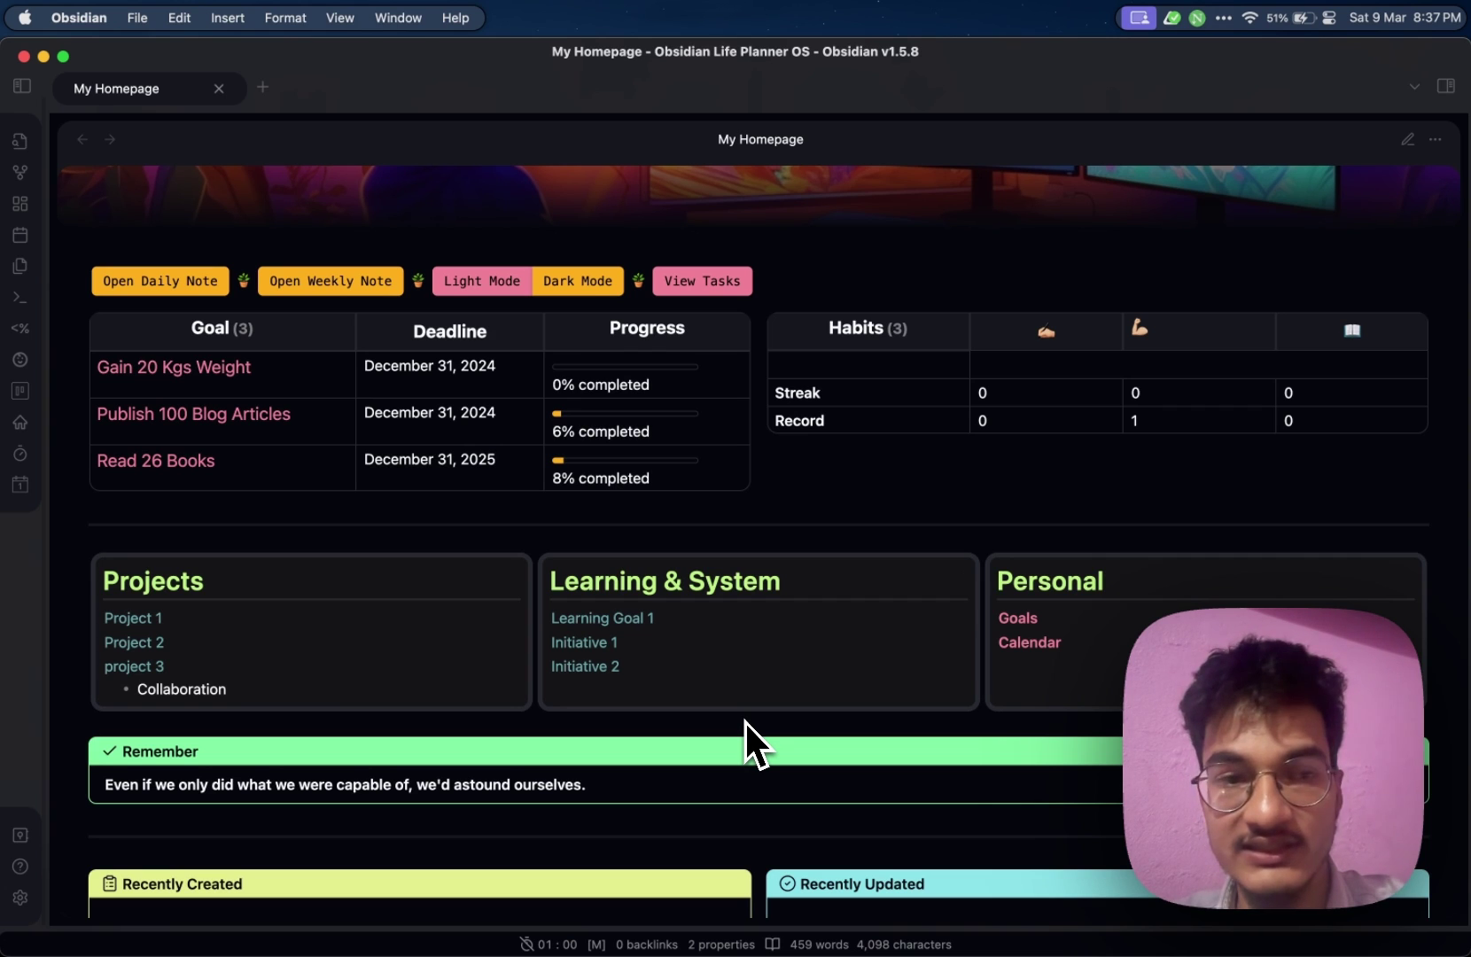
pyautogui.scroll(1, 744, 721)
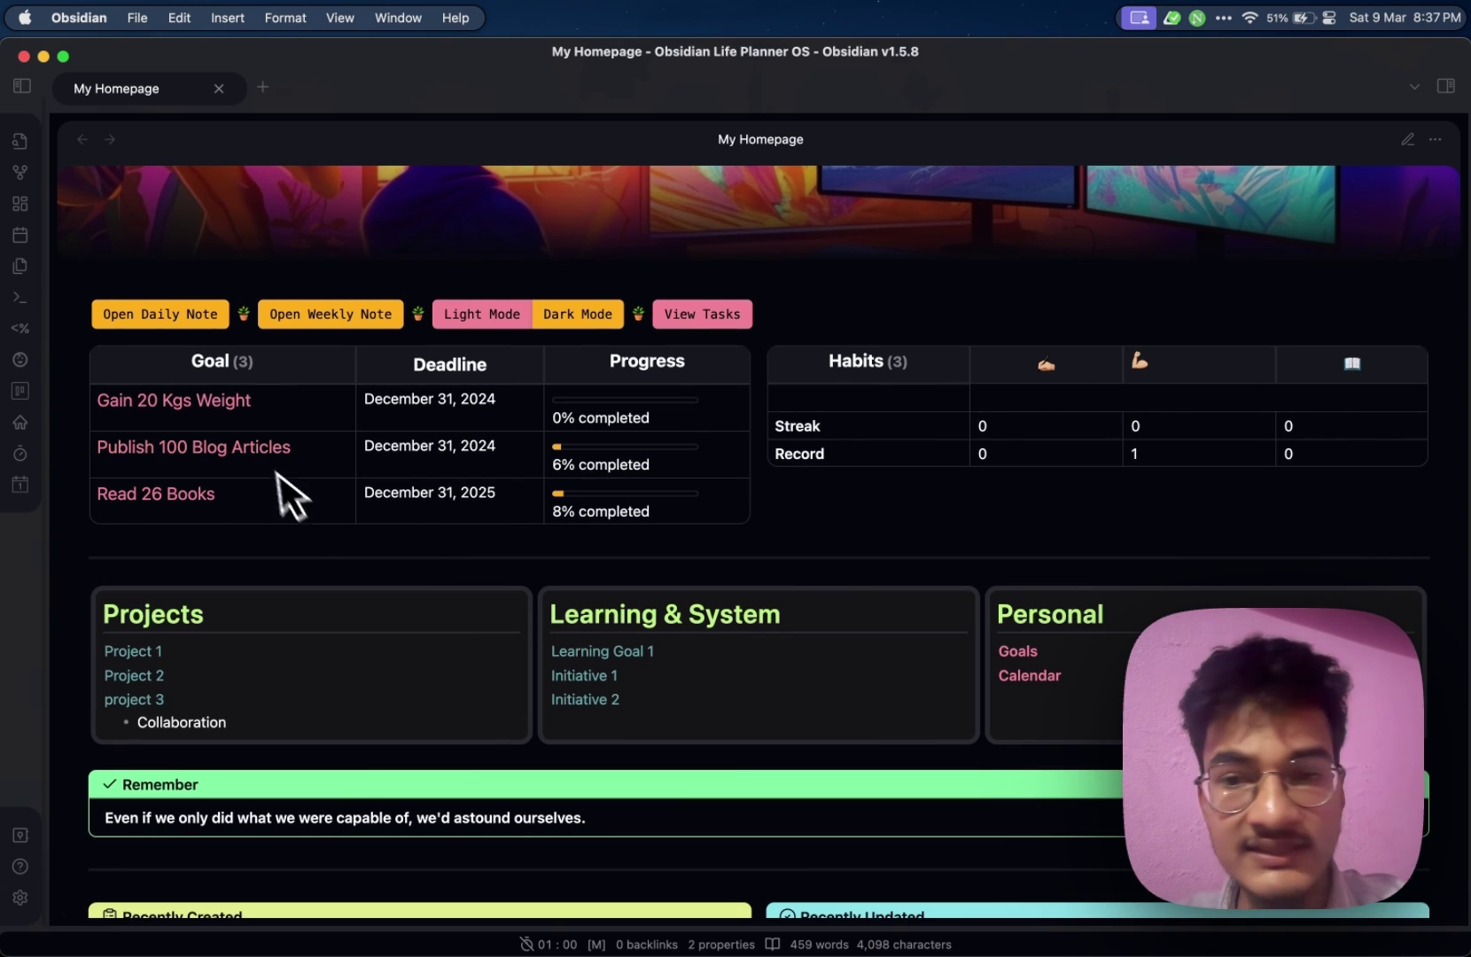
pyautogui.scroll(-6, 924, 678)
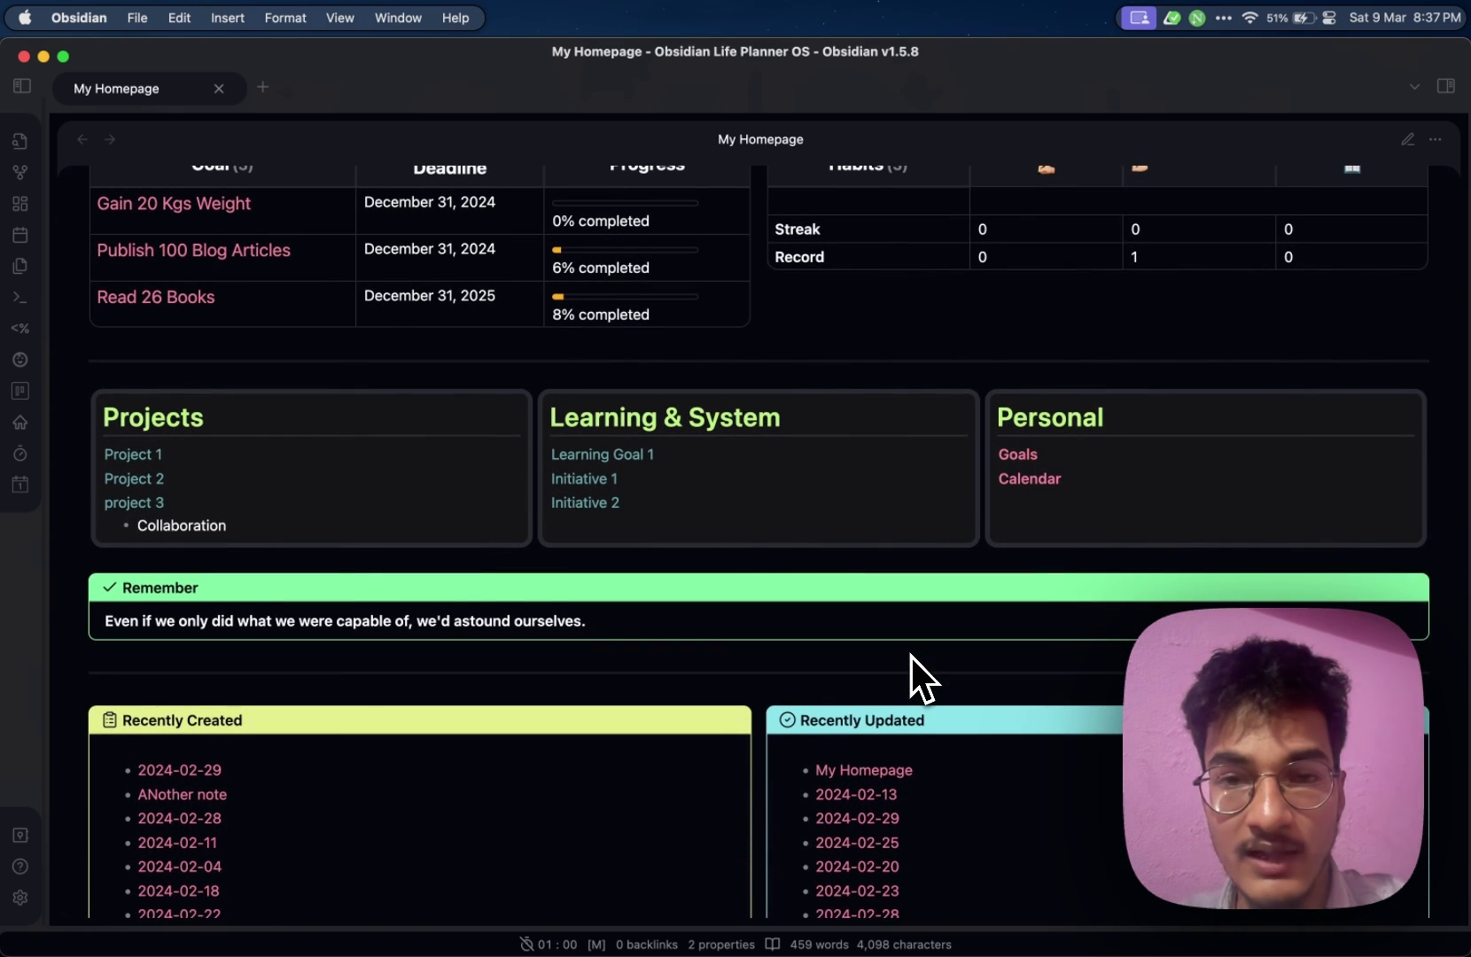
pyautogui.scroll(1, 723, 529)
pyautogui.scroll(-1, 723, 530)
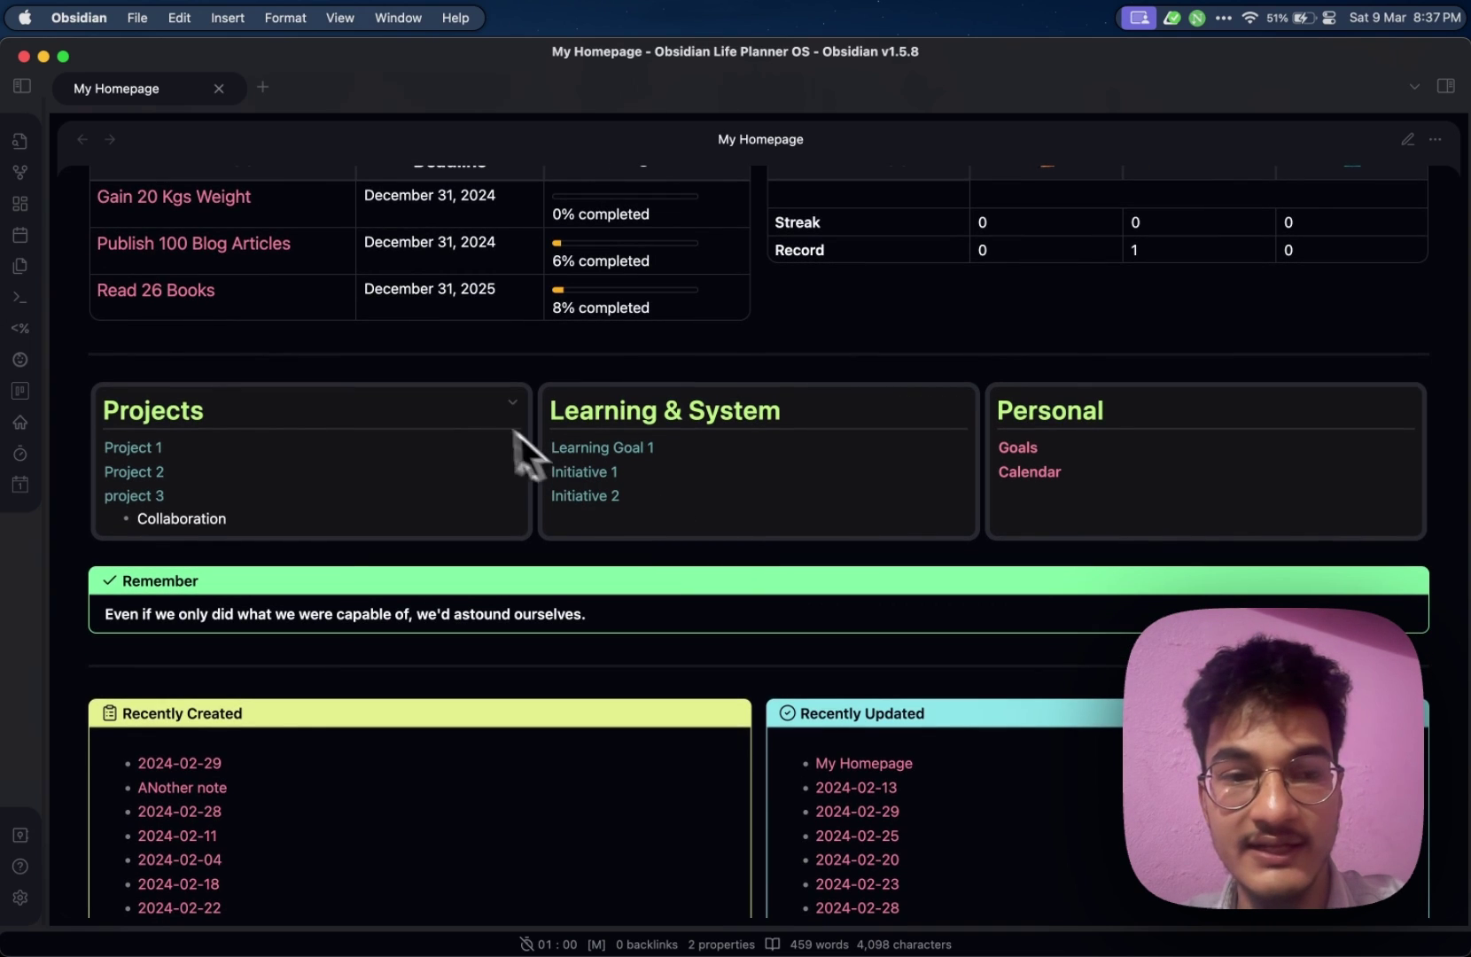
pyautogui.click(513, 404)
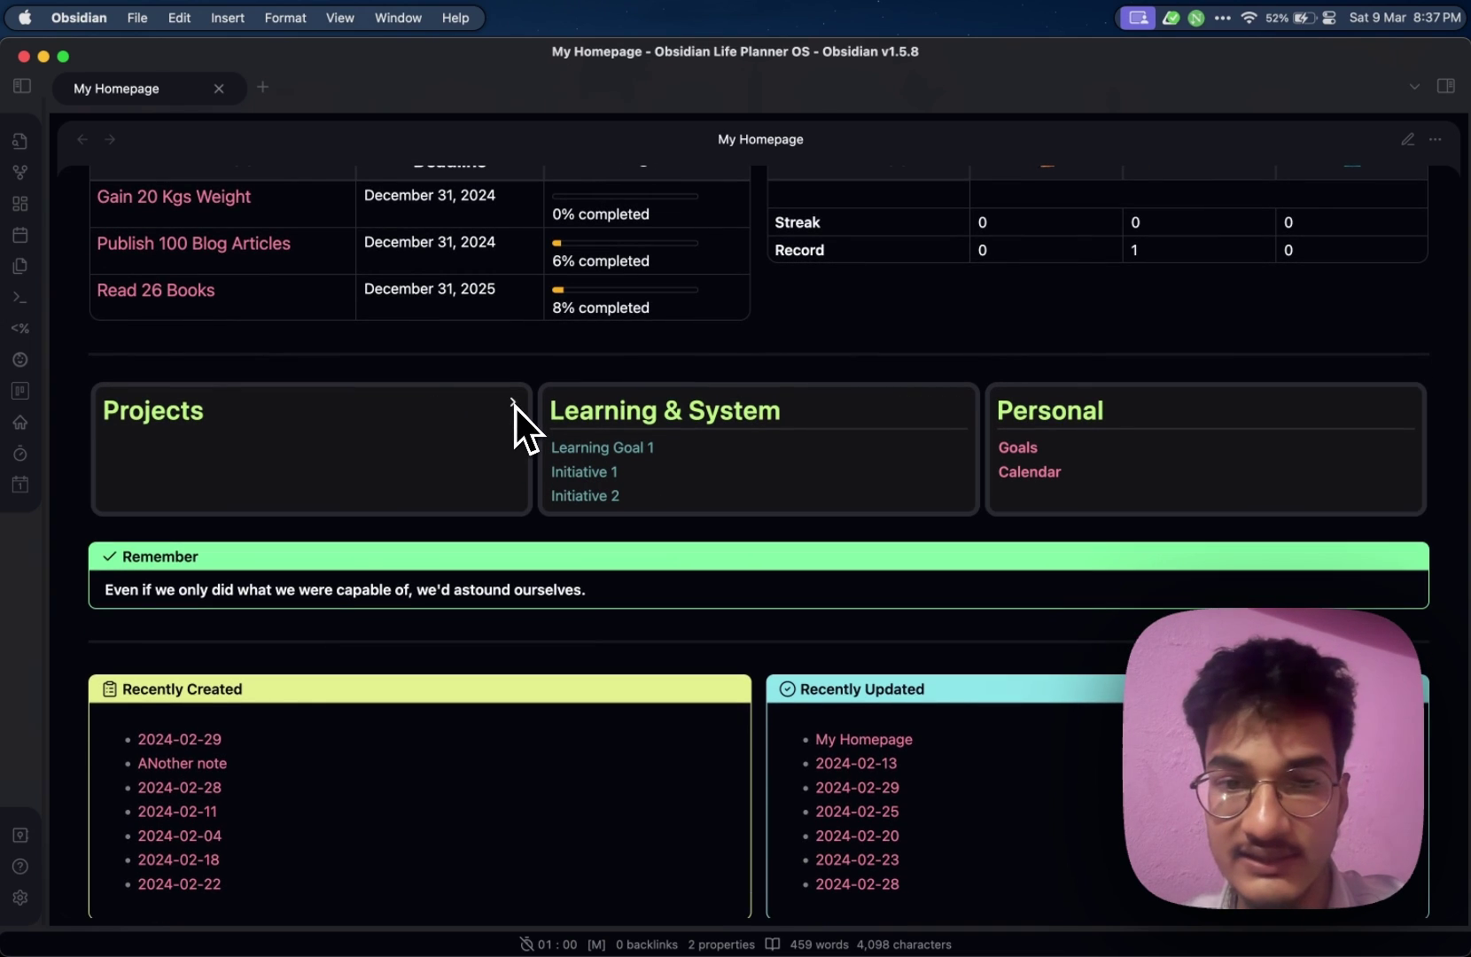
pyautogui.click(25, 60)
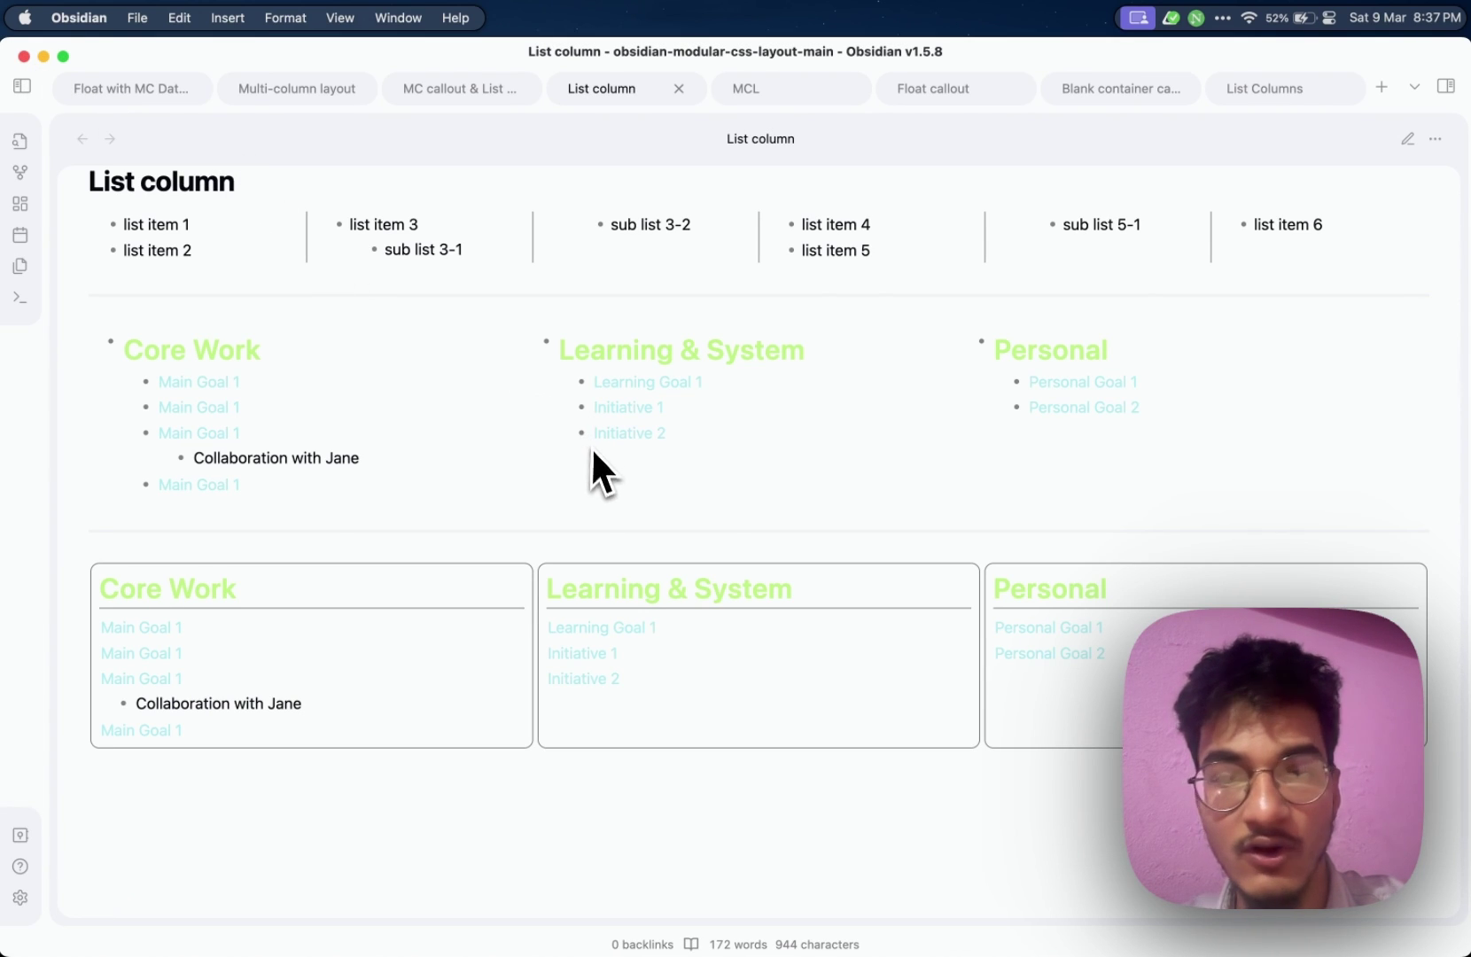
# View the sample layouts in the Float with MC Datavie, MC callout & List Card and List column notes
pyautogui.click(126, 86)
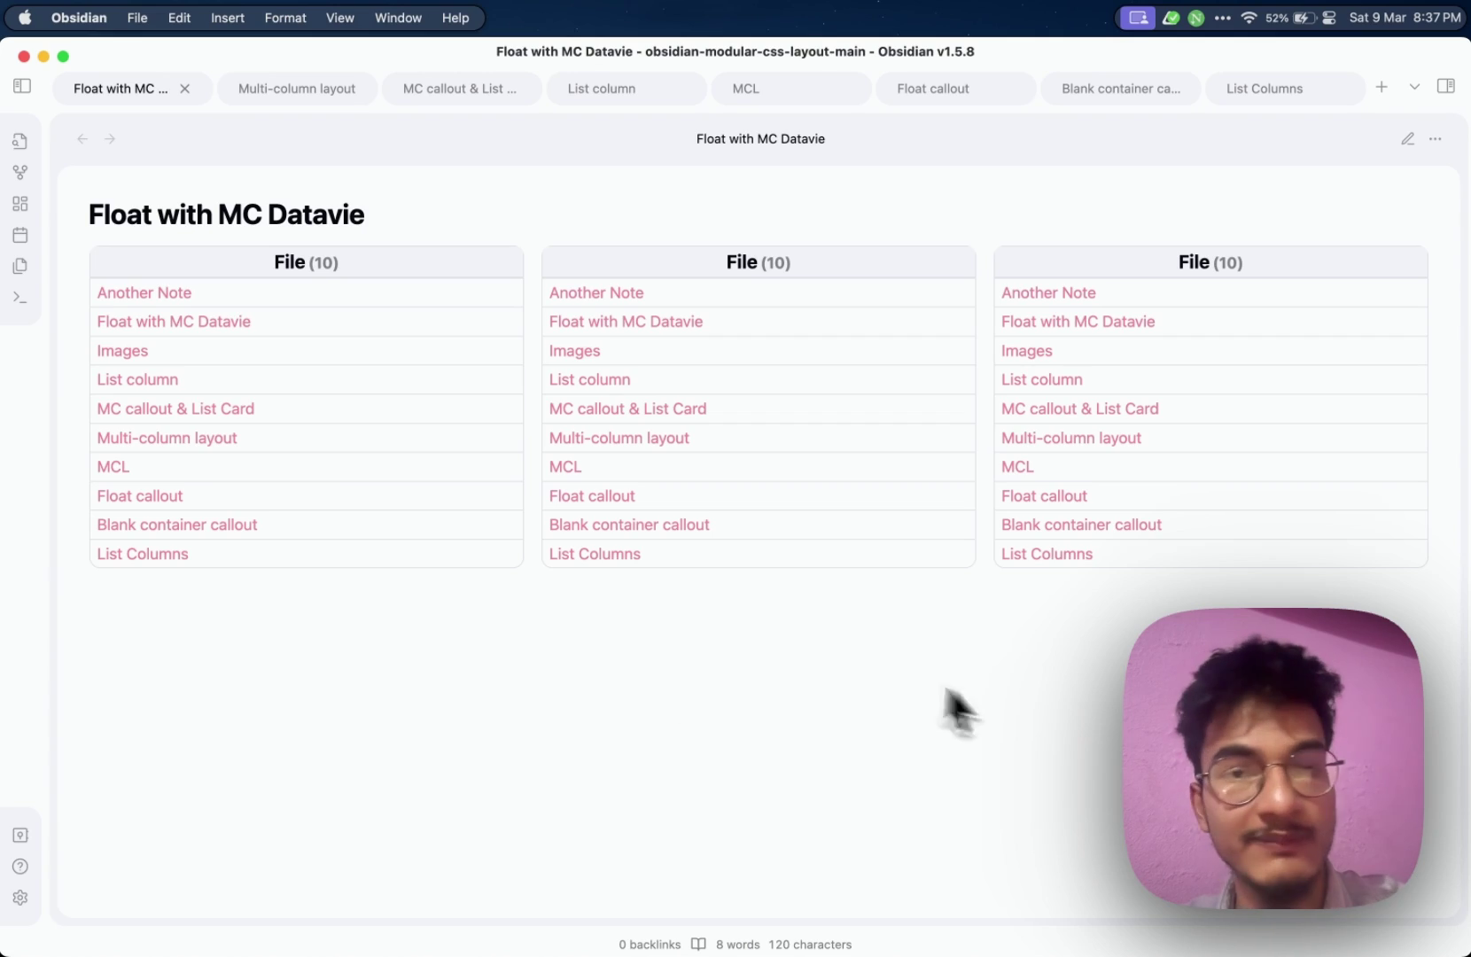
pyautogui.click(458, 89)
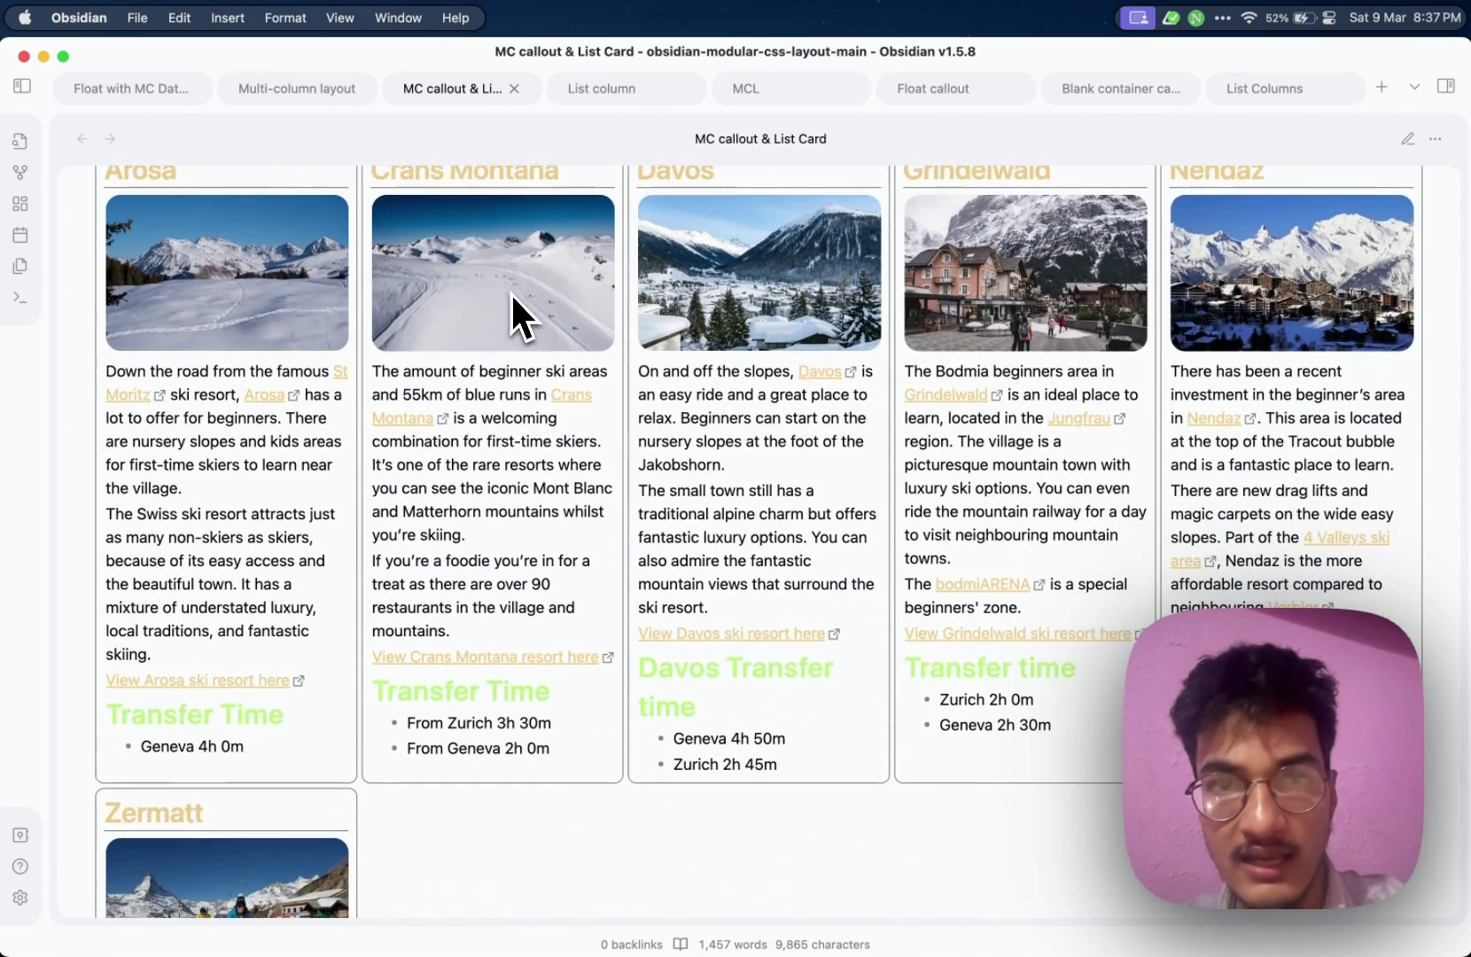
pyautogui.click(600, 90)
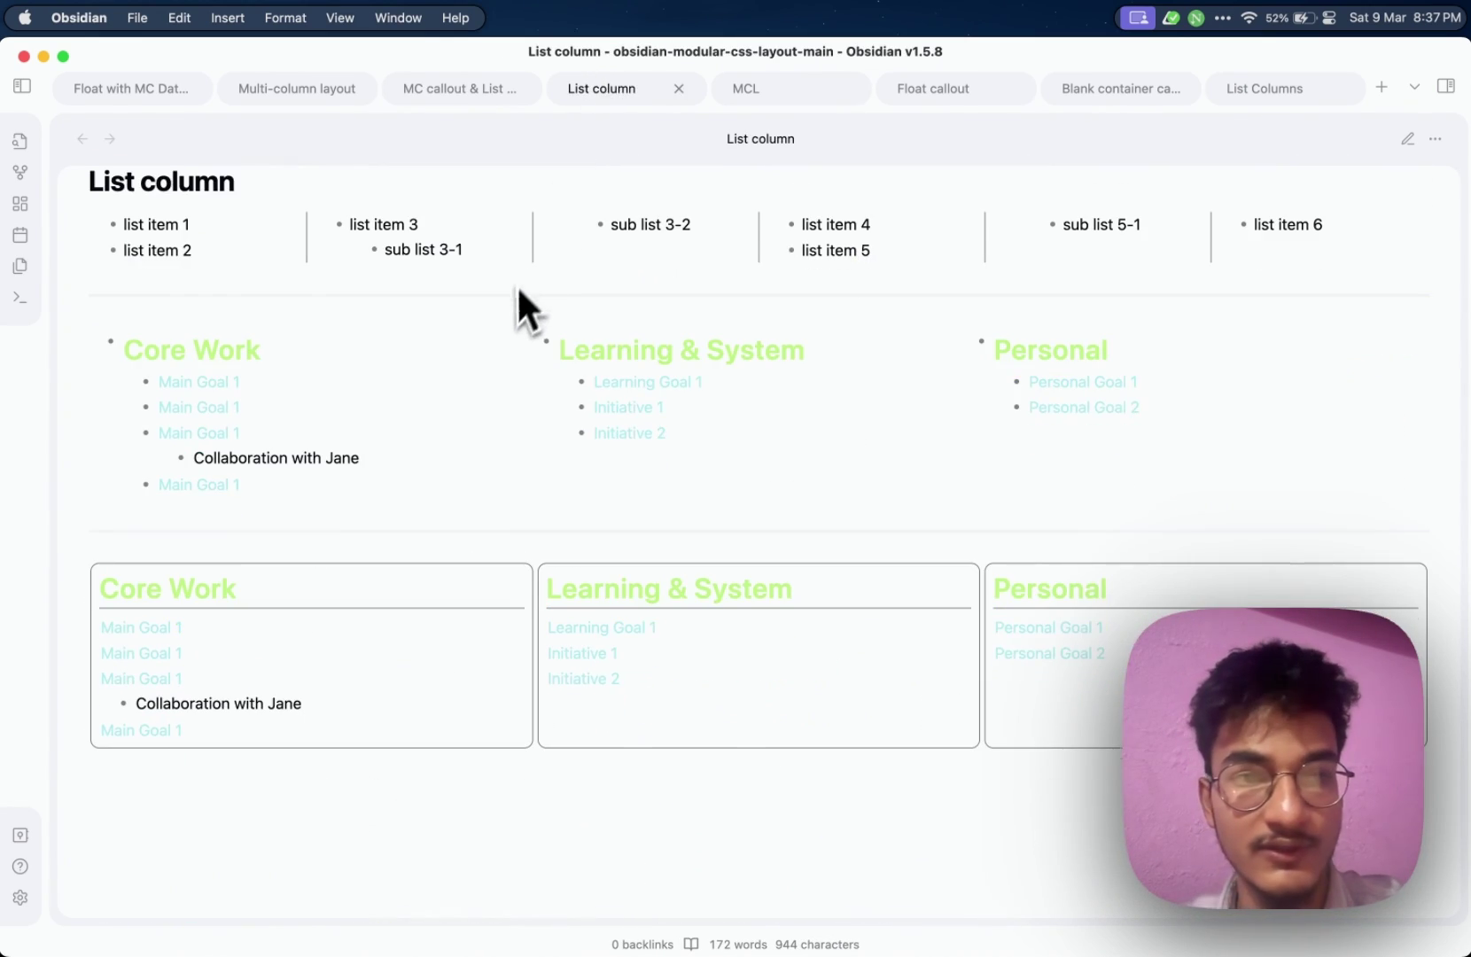
pyautogui.scroll(-5, 324, 370)
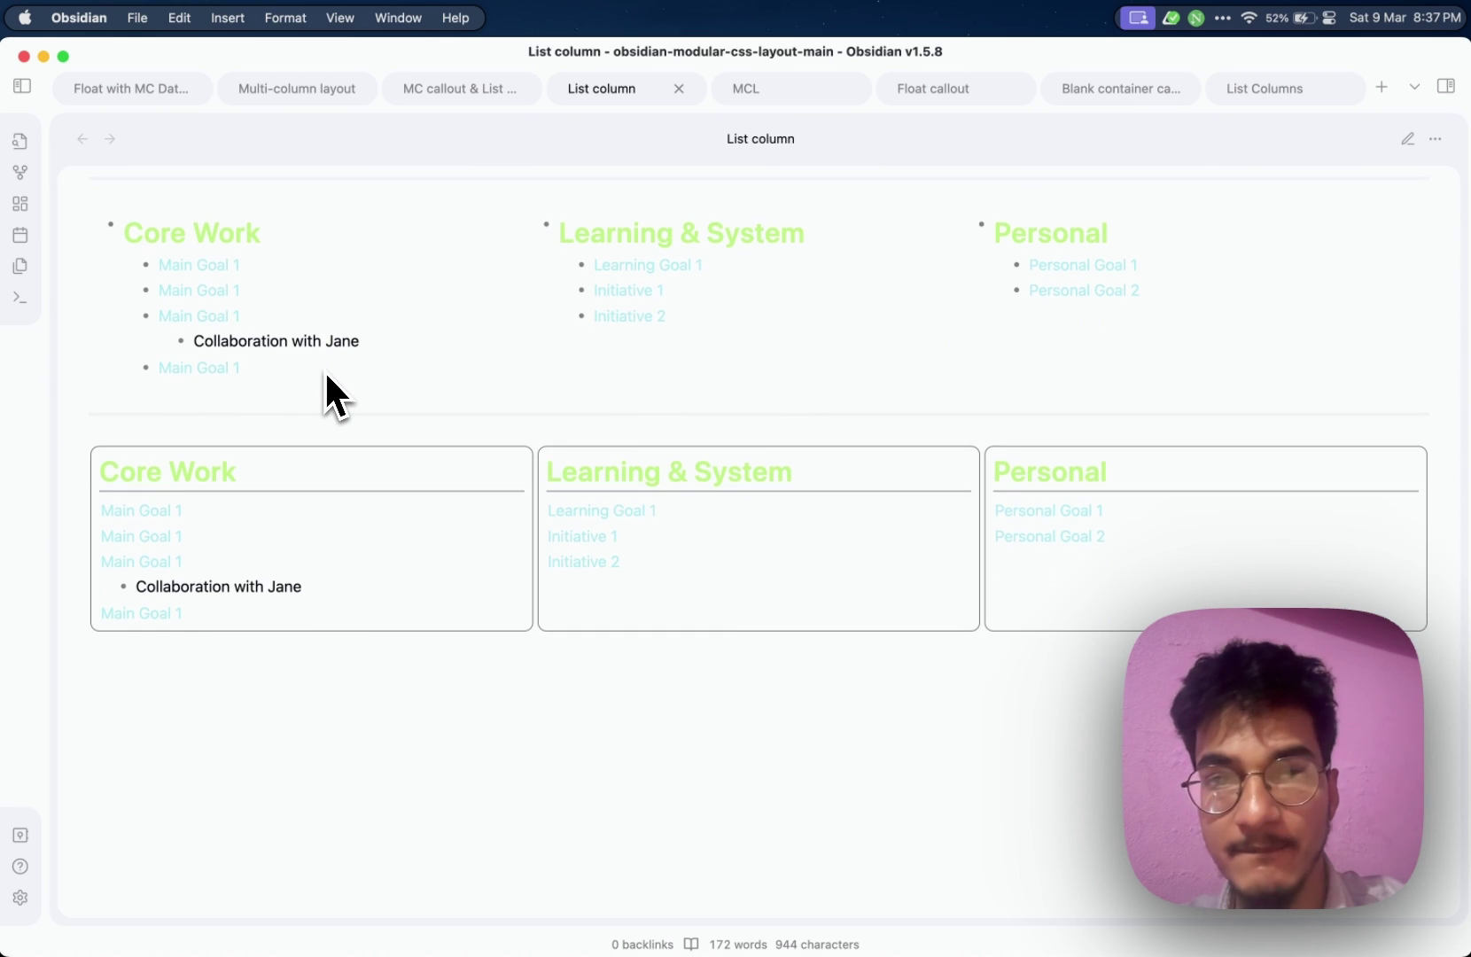
# Close all open note tabs in the obsidian-modular-css-layout-main vault
pyautogui.press('super+w')
pyautogui.press('super+w')
pyautogui.press('super+w')
pyautogui.press('super+w')
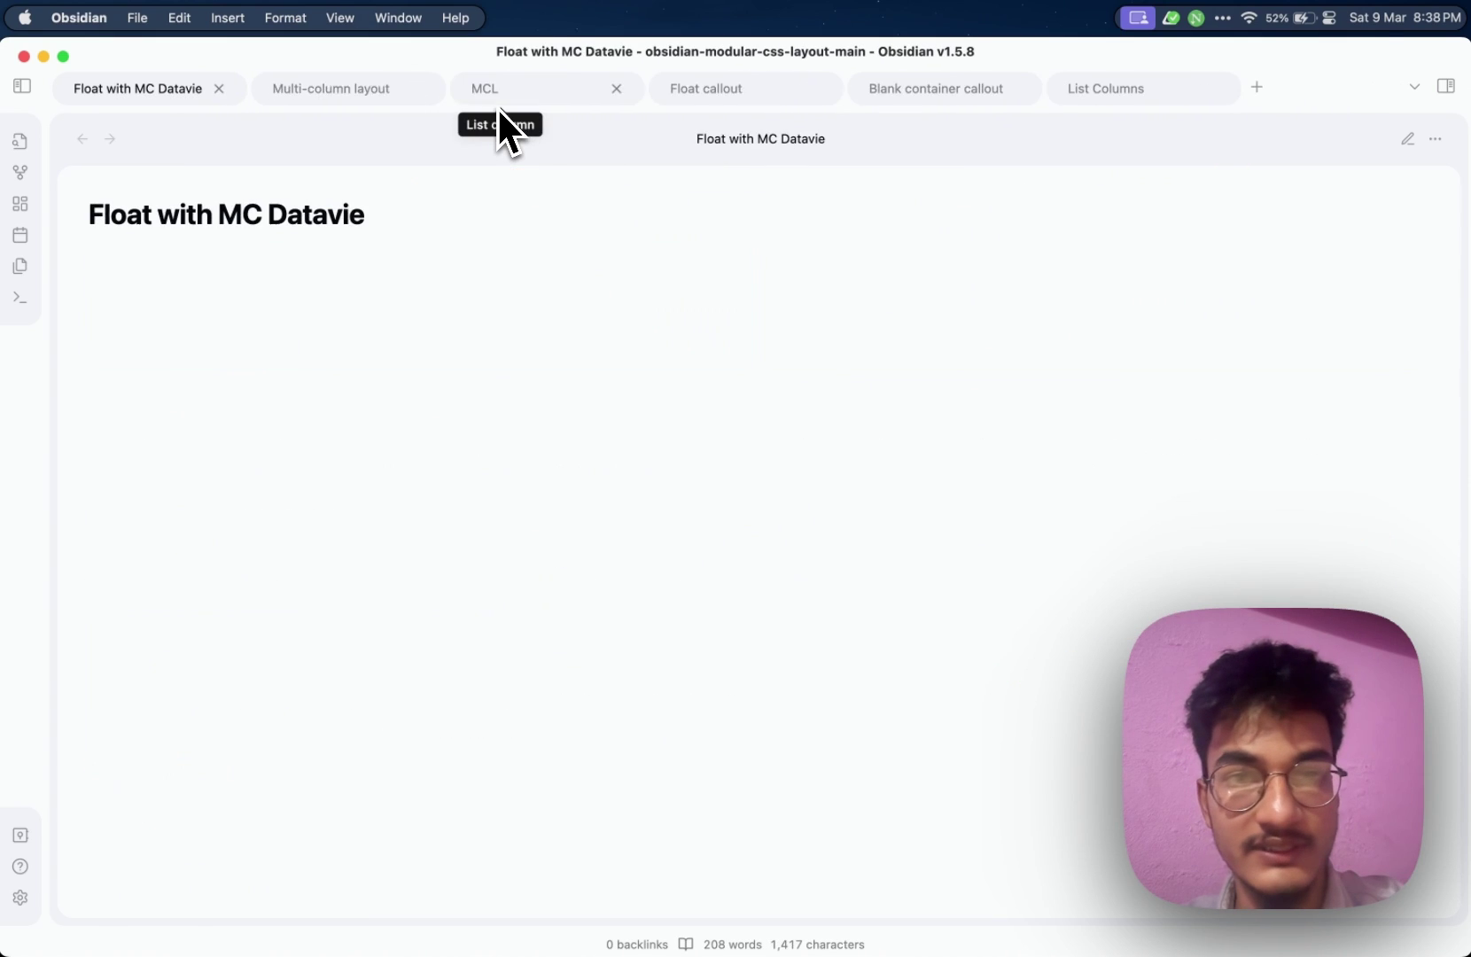
pyautogui.press('super+w')
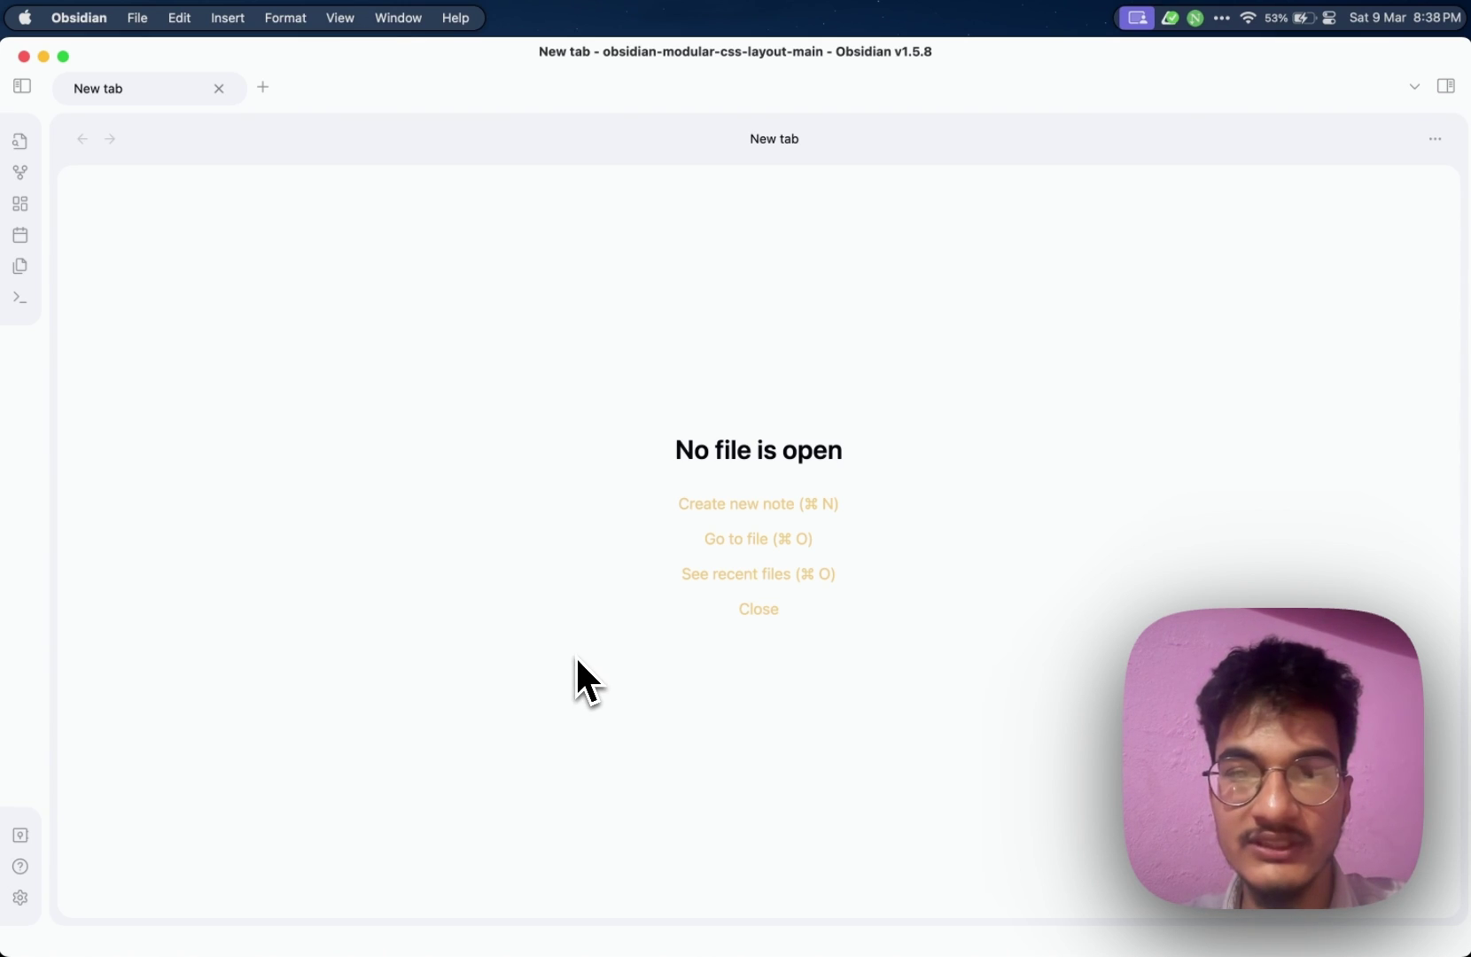
# Switch to Microsoft Edge and examine the file list and README of the obsidian-modular-css-layout GitHub repository
pyautogui.click(348, 939)
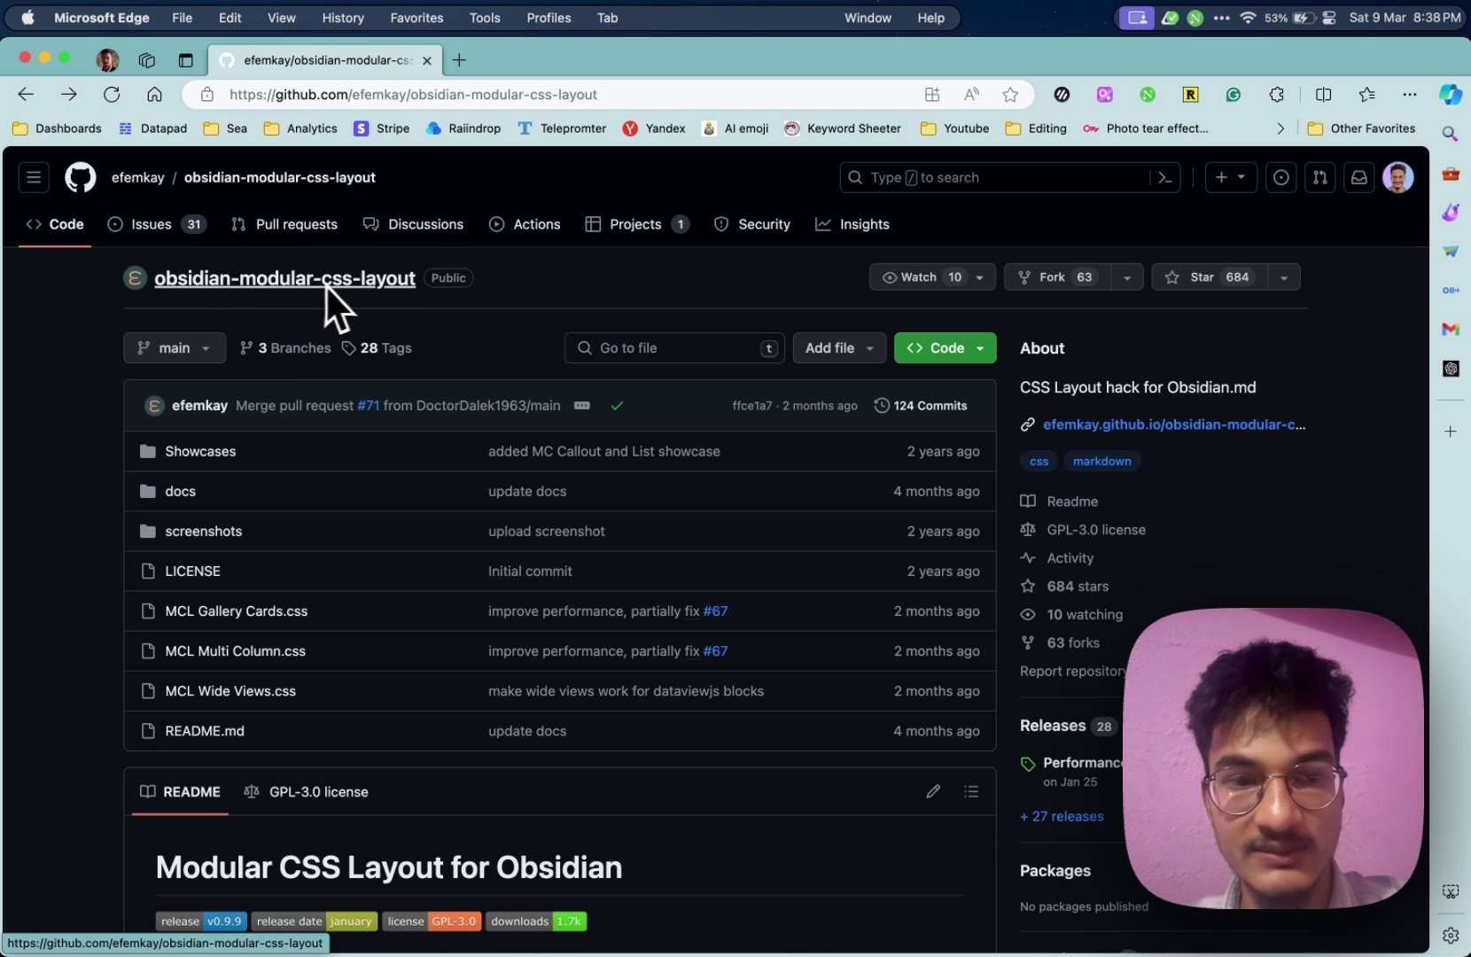
pyautogui.moveTo(133, 186)
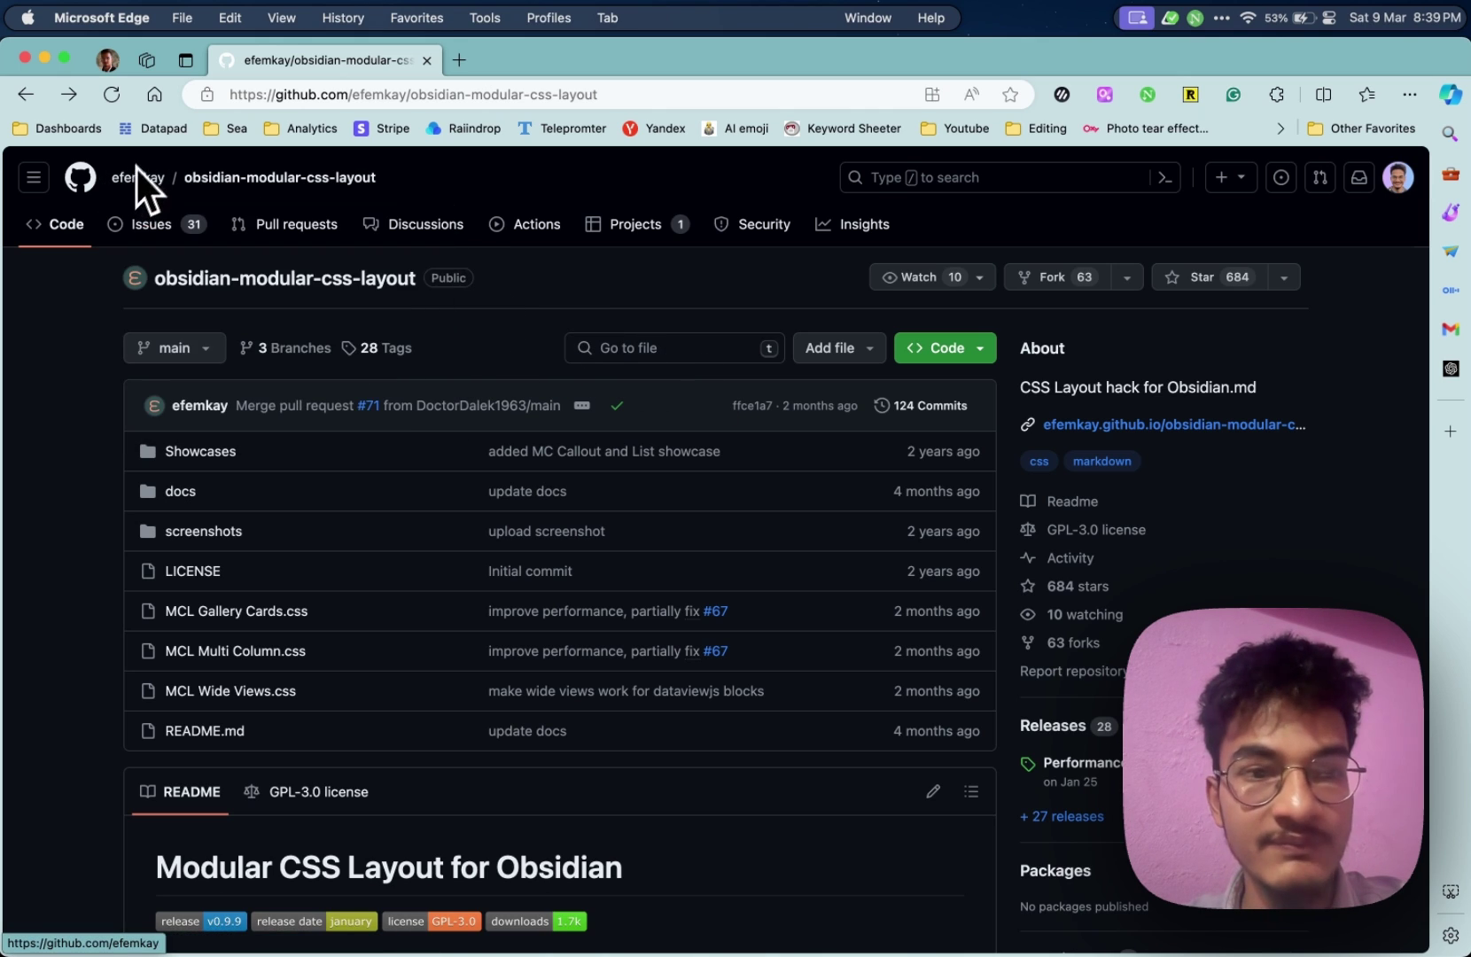
pyautogui.scroll(-5, 65, 360)
pyautogui.scroll(5, 66, 360)
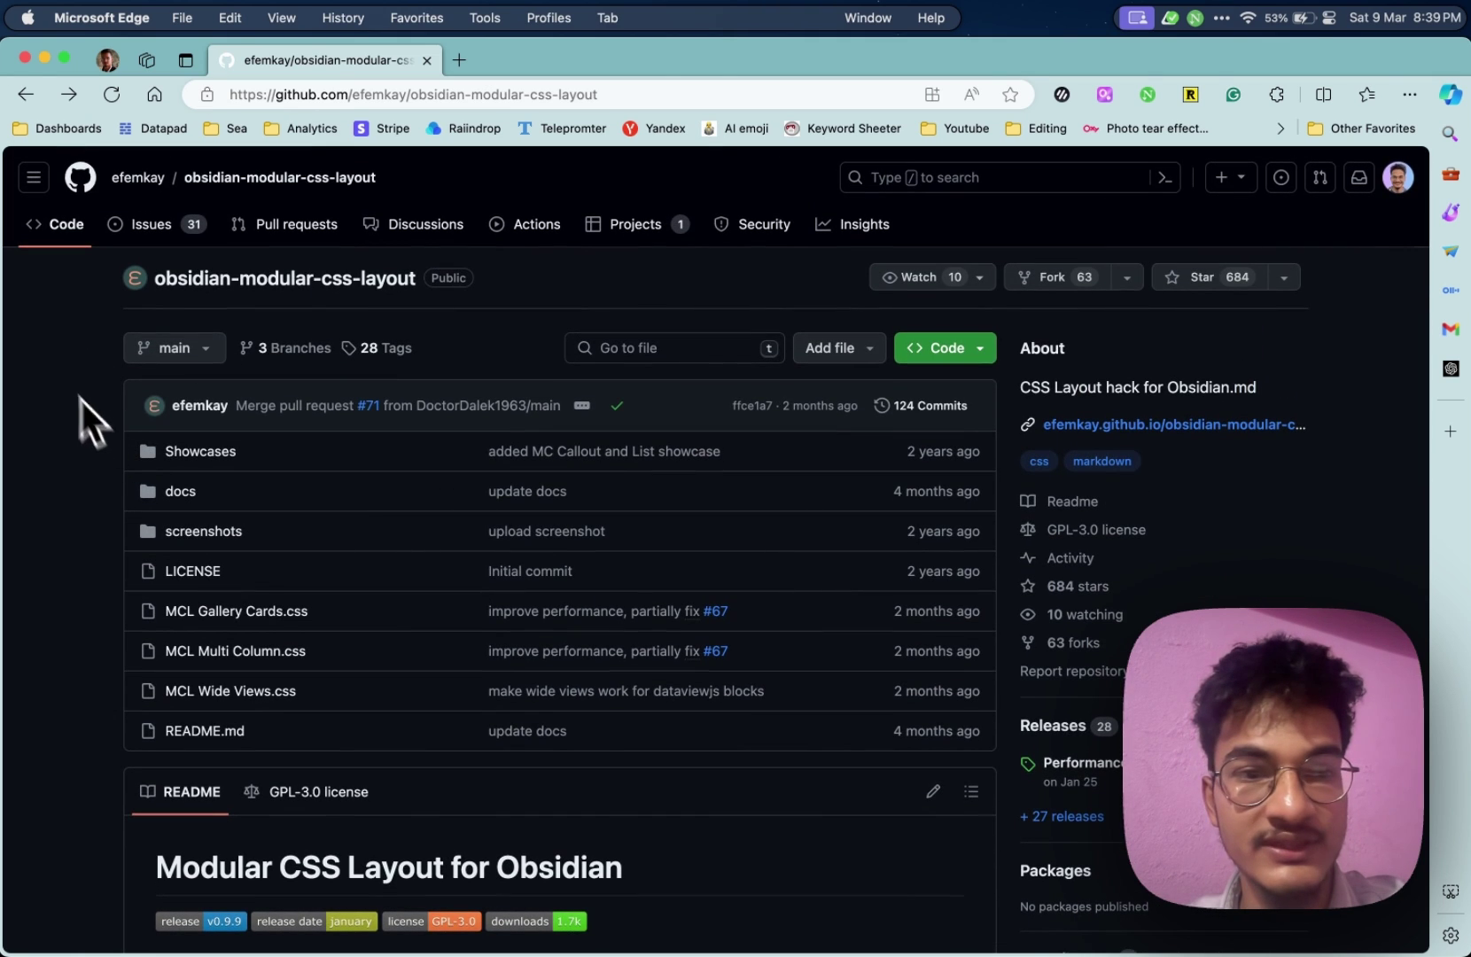
pyautogui.scroll(-8, 65, 359)
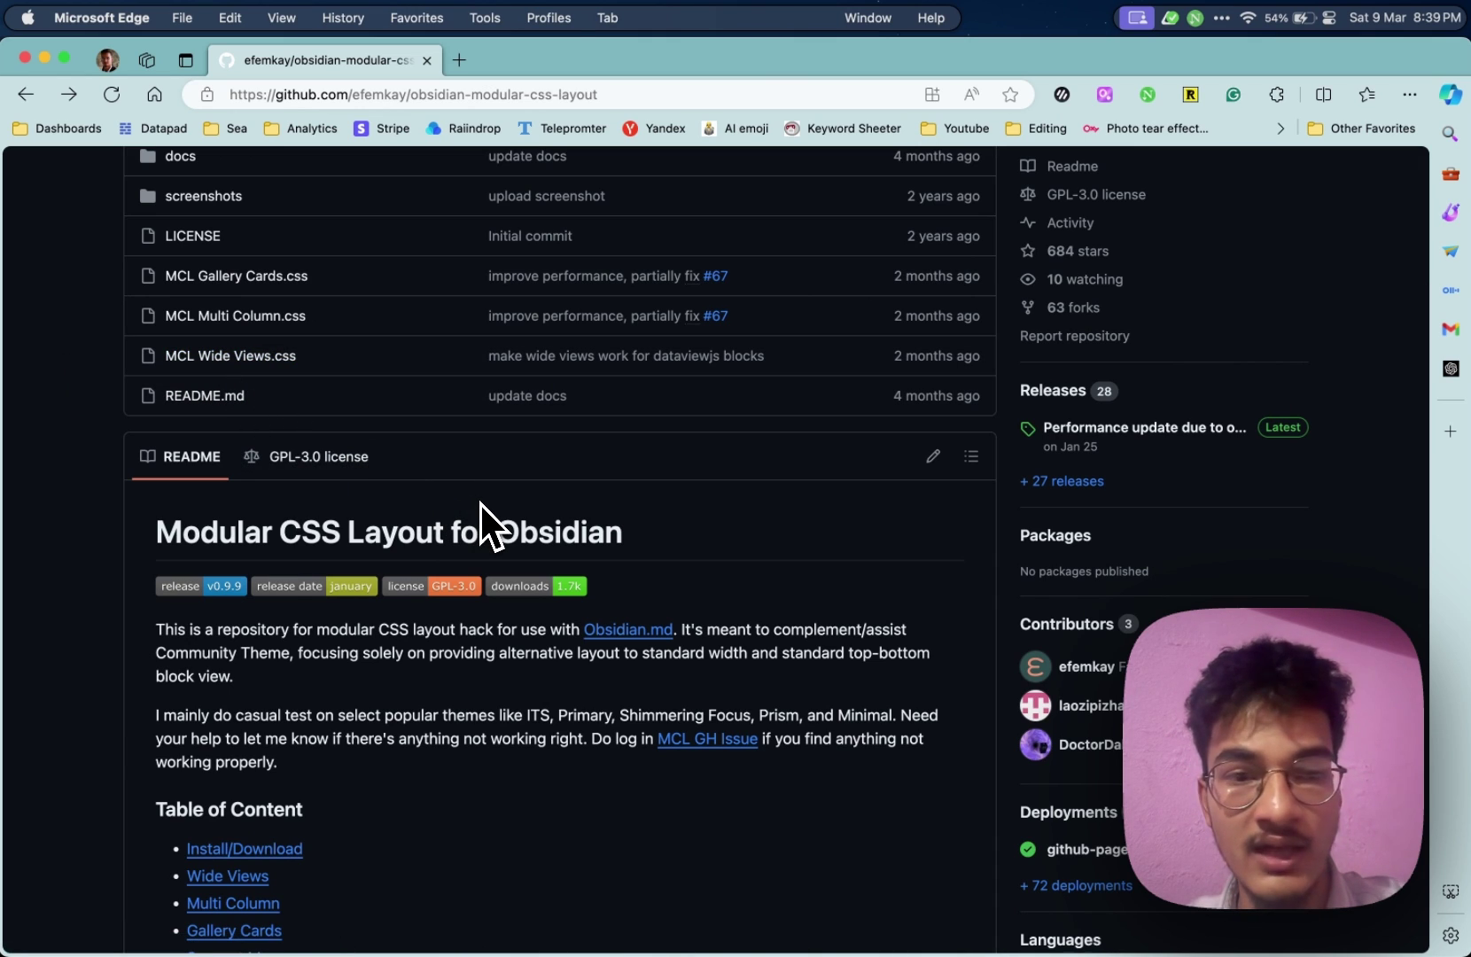
pyautogui.scroll(1, 460, 505)
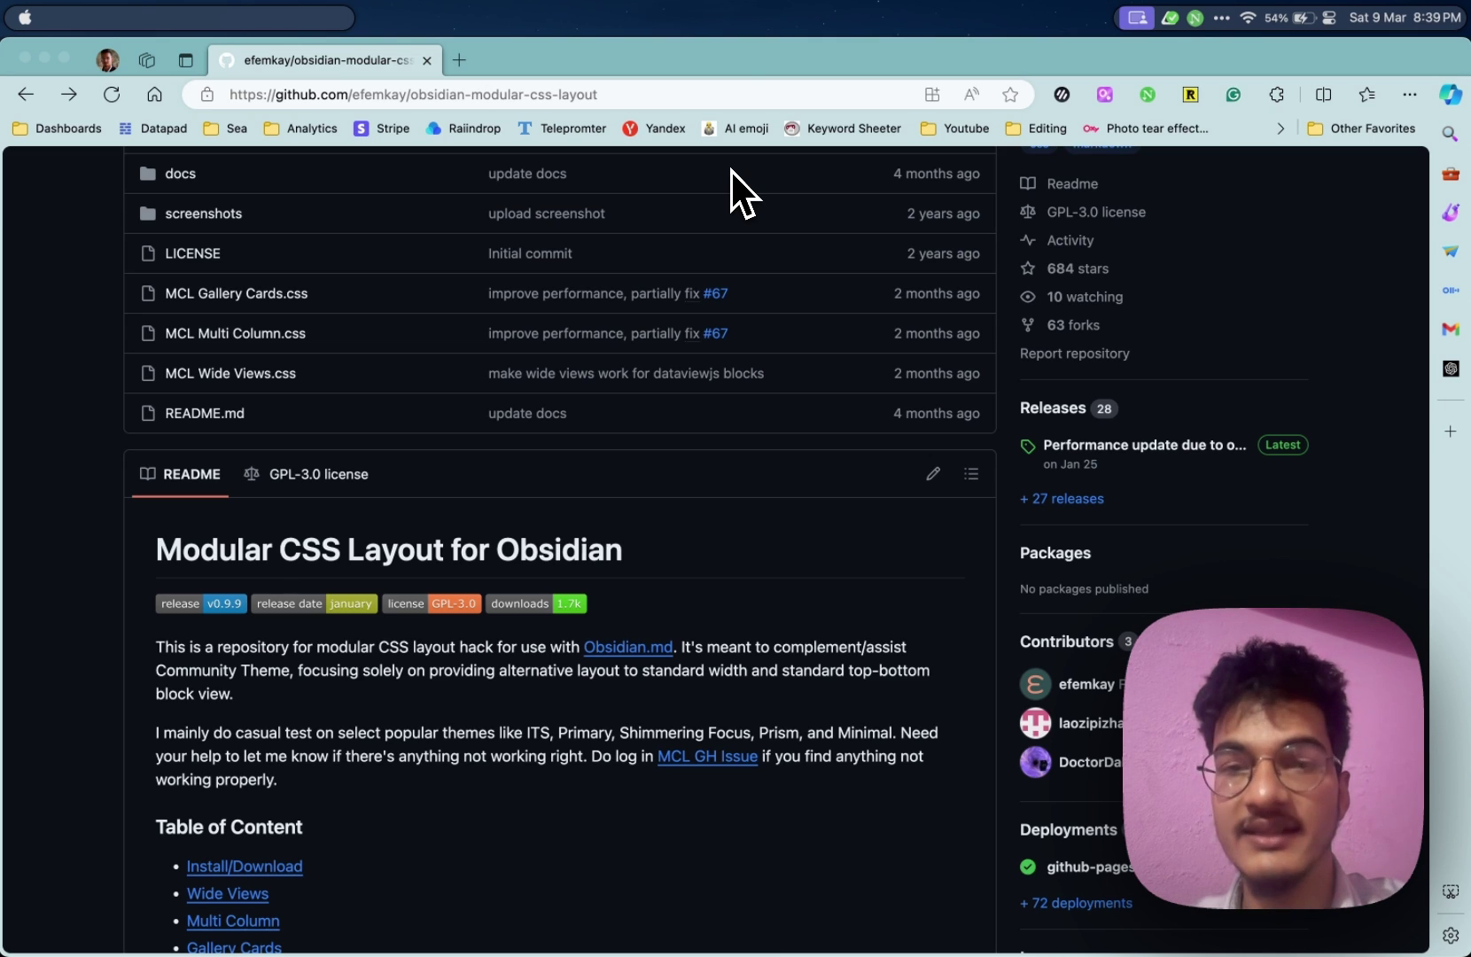
pyautogui.scroll(5, 169, 512)
pyautogui.scroll(-2, 173, 499)
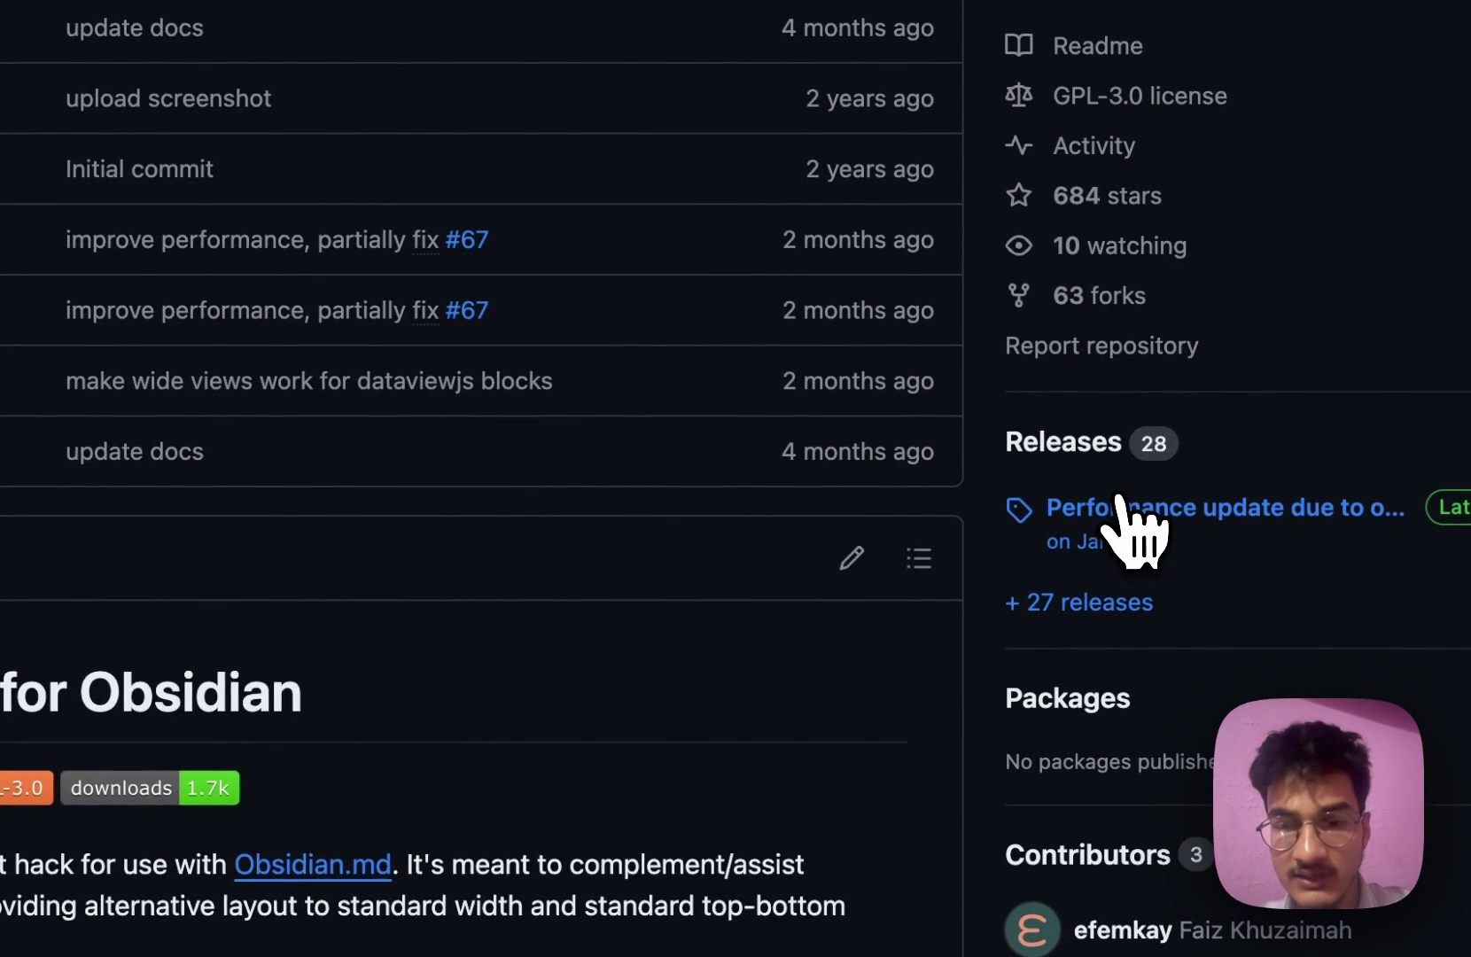
# Download MCL-snippets-0.9.9.zip from the repository's latest release and open the downloaded archive
pyautogui.click(1118, 505)
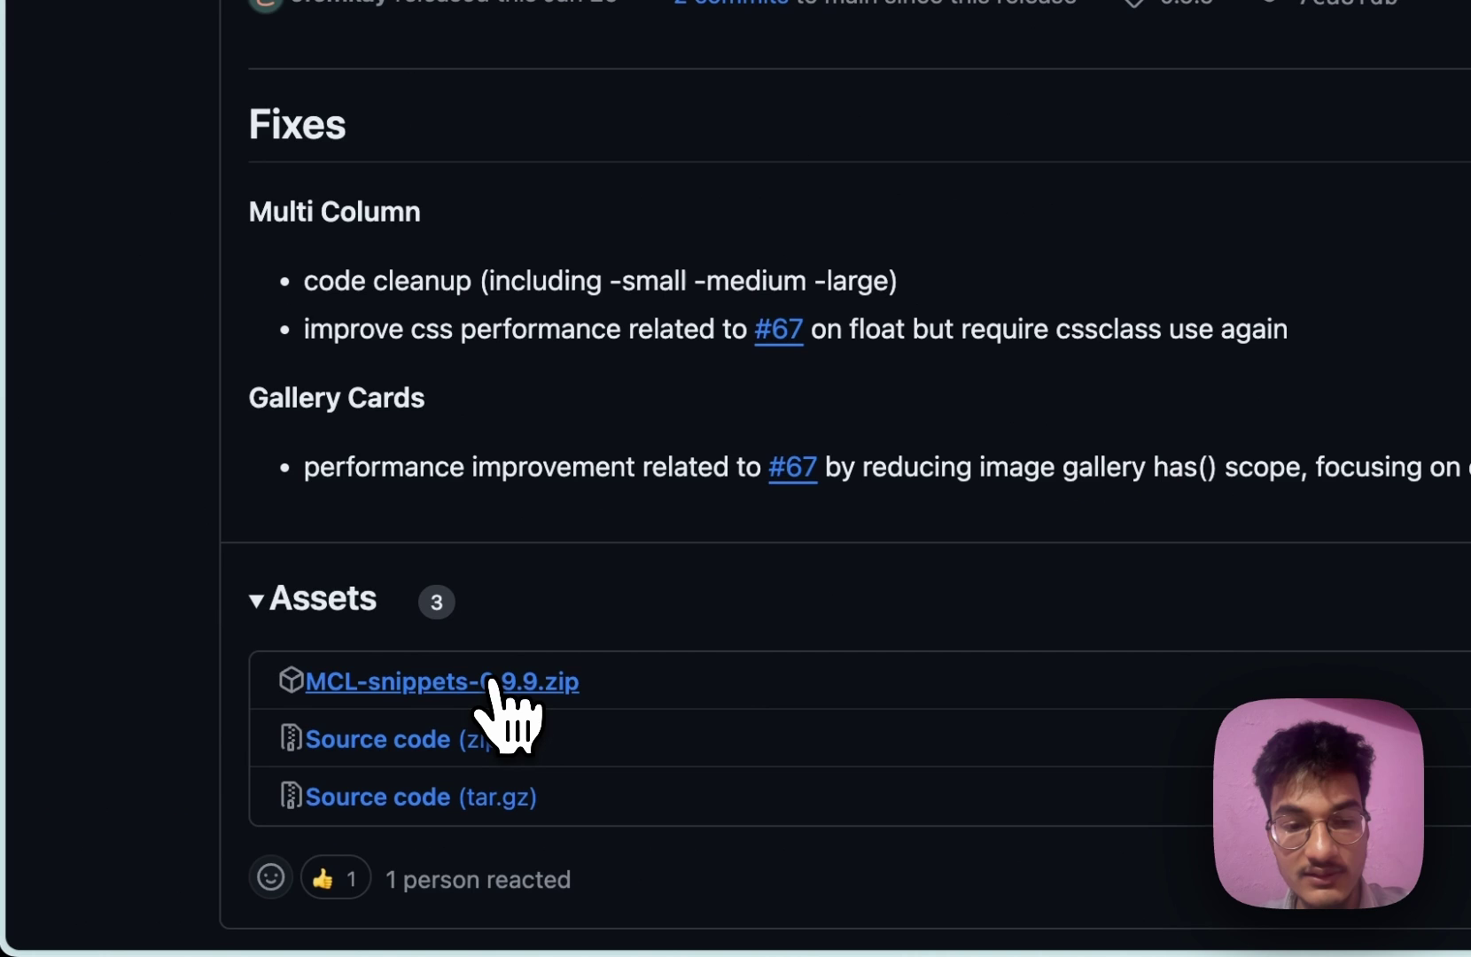
pyautogui.click(494, 680)
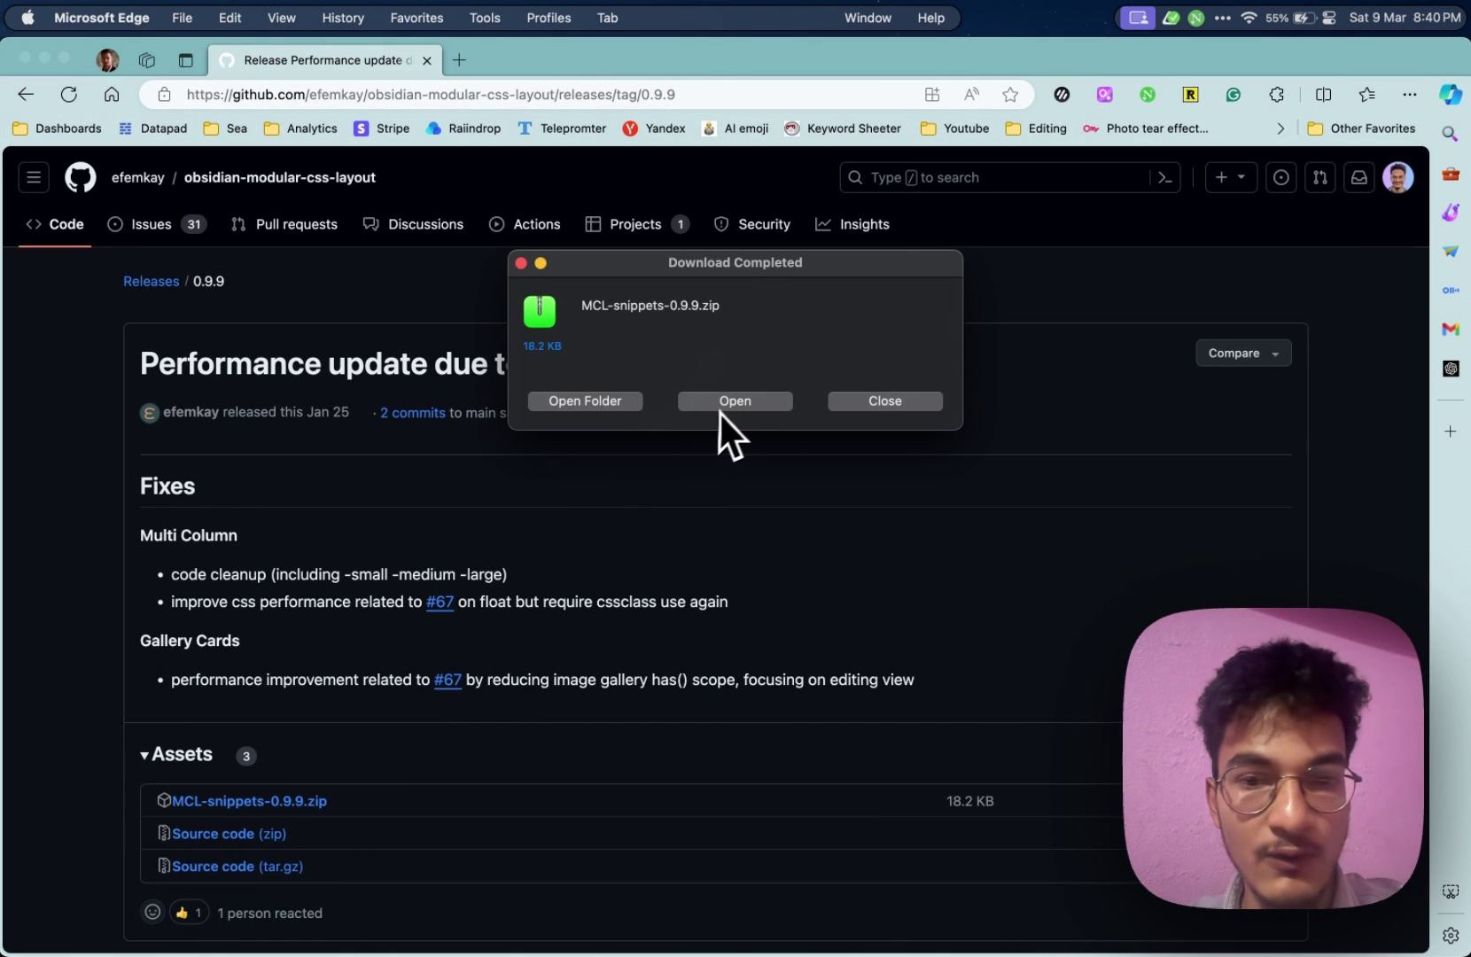
pyautogui.click(732, 401)
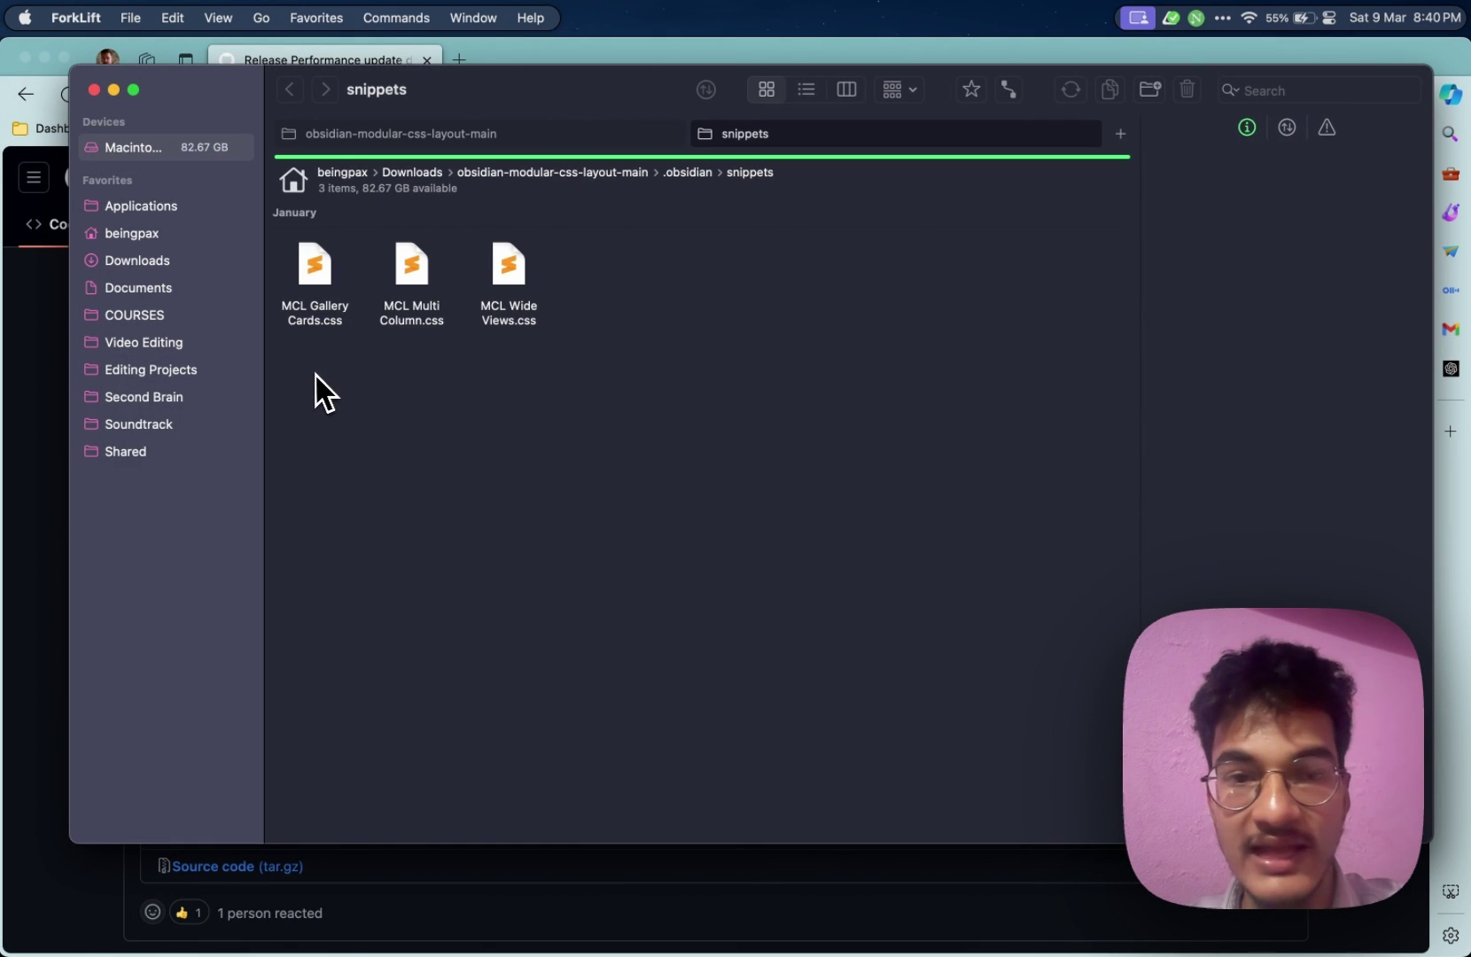
# Copy the MCL Multi Column.css file from the snippets folder
pyautogui.click(304, 326)
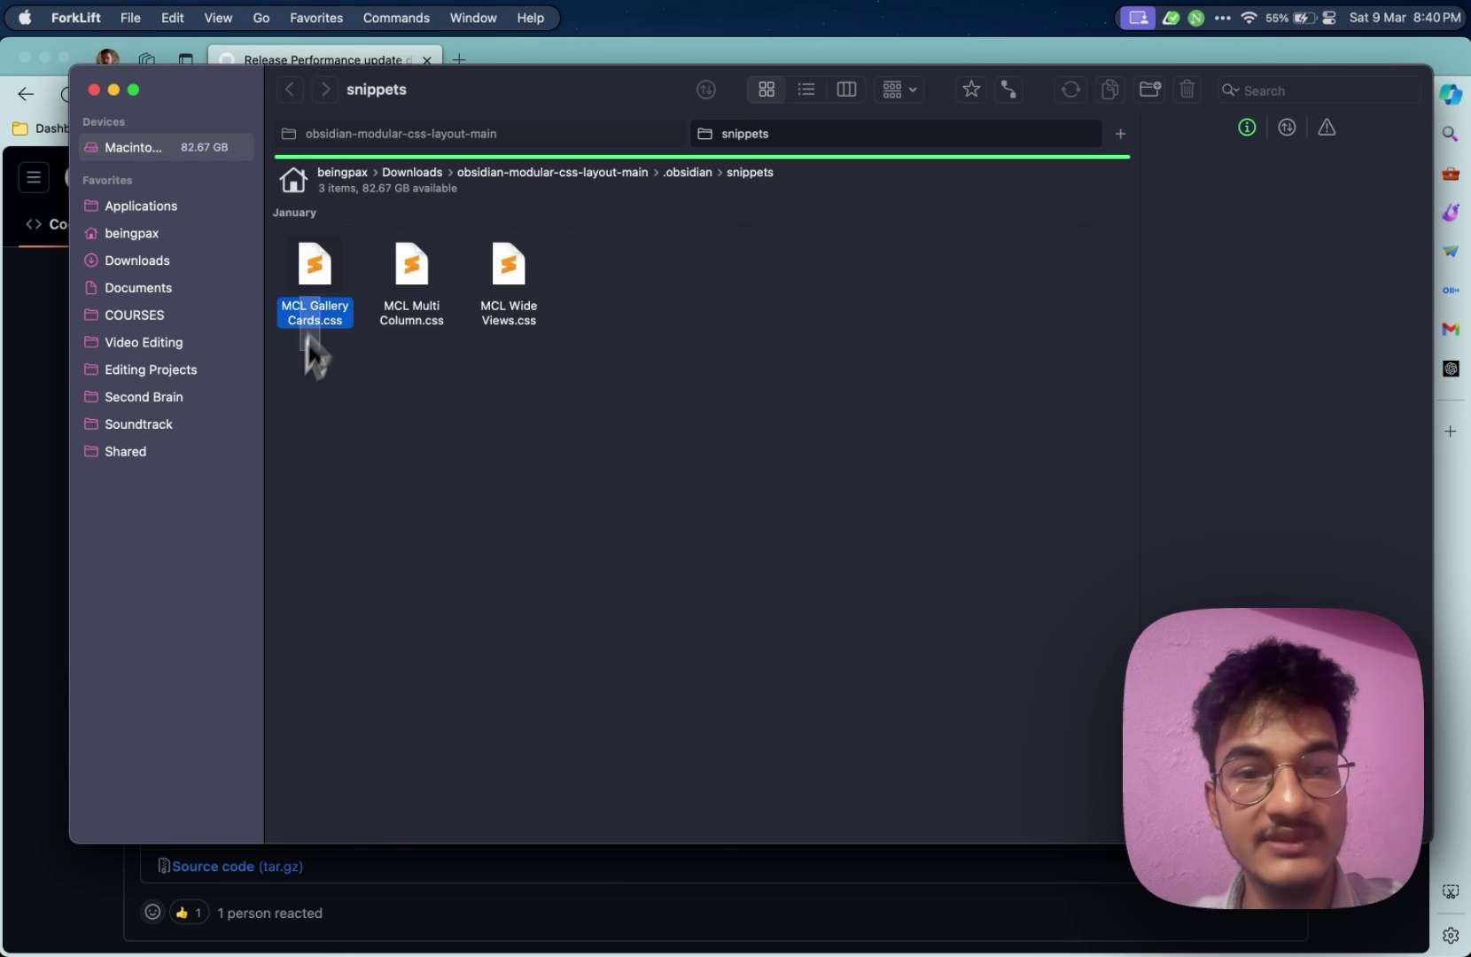
pyautogui.click(409, 317)
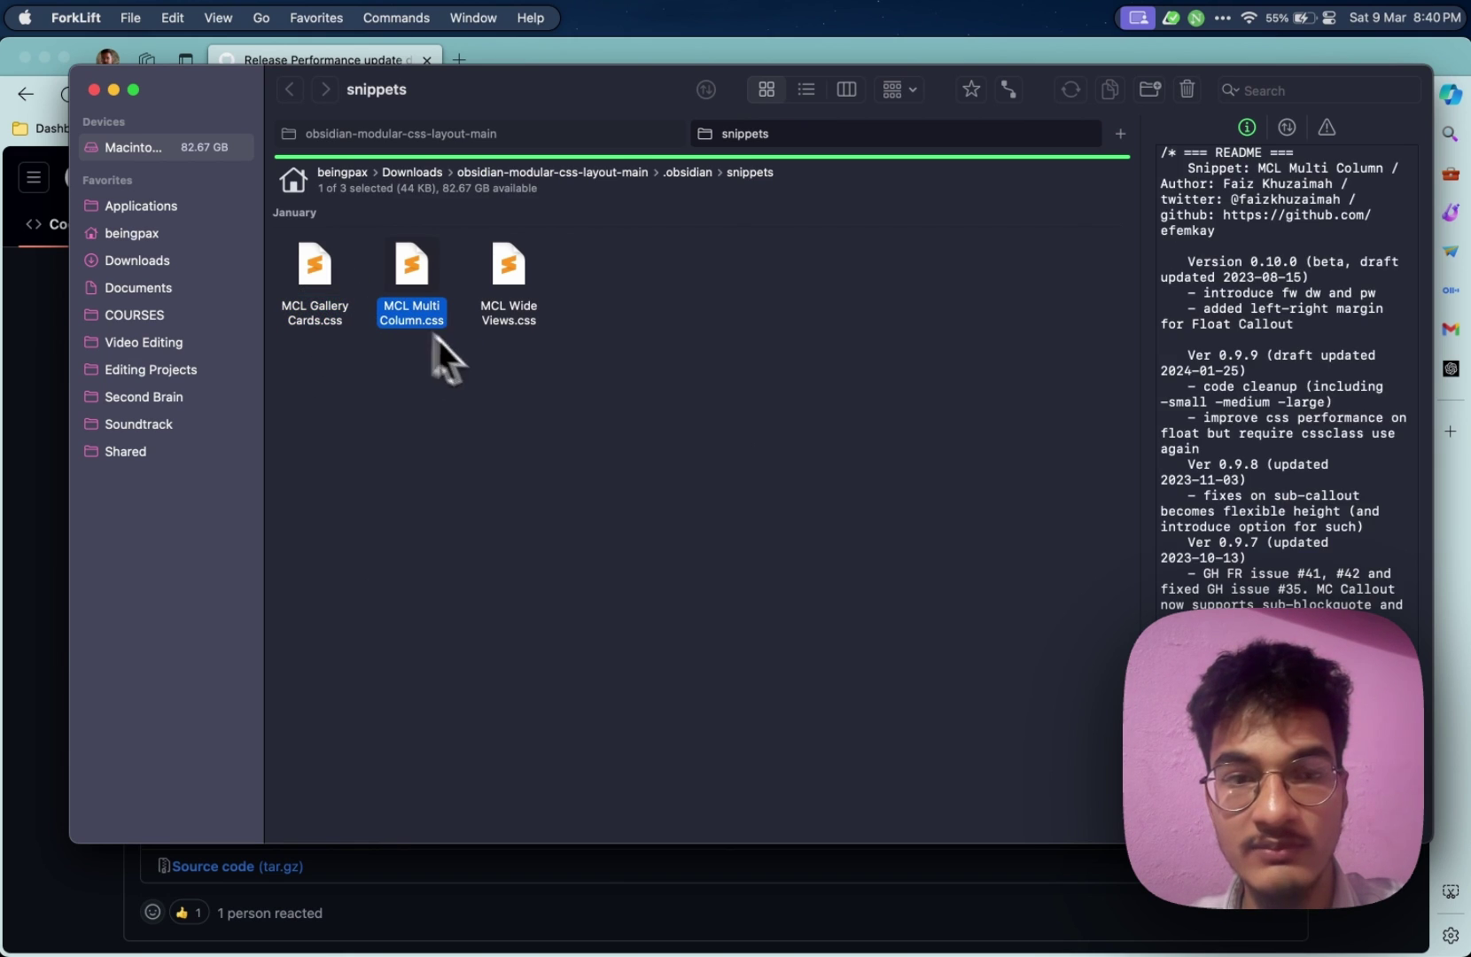
pyautogui.click(534, 399)
pyautogui.click(415, 271)
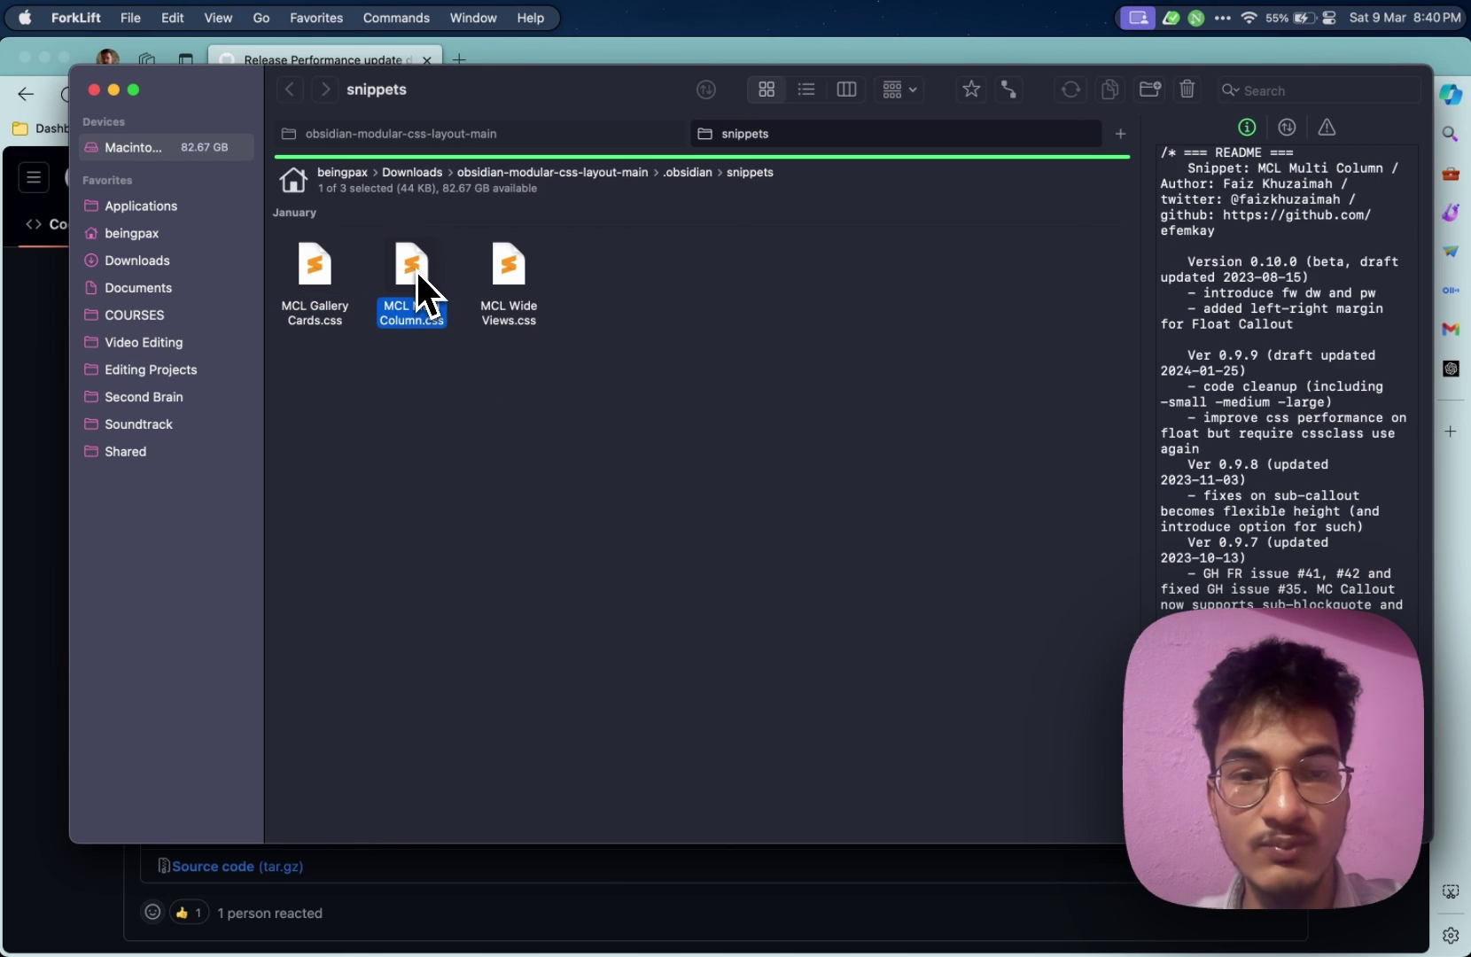
pyautogui.rightClick(415, 269)
pyautogui.click(359, 333)
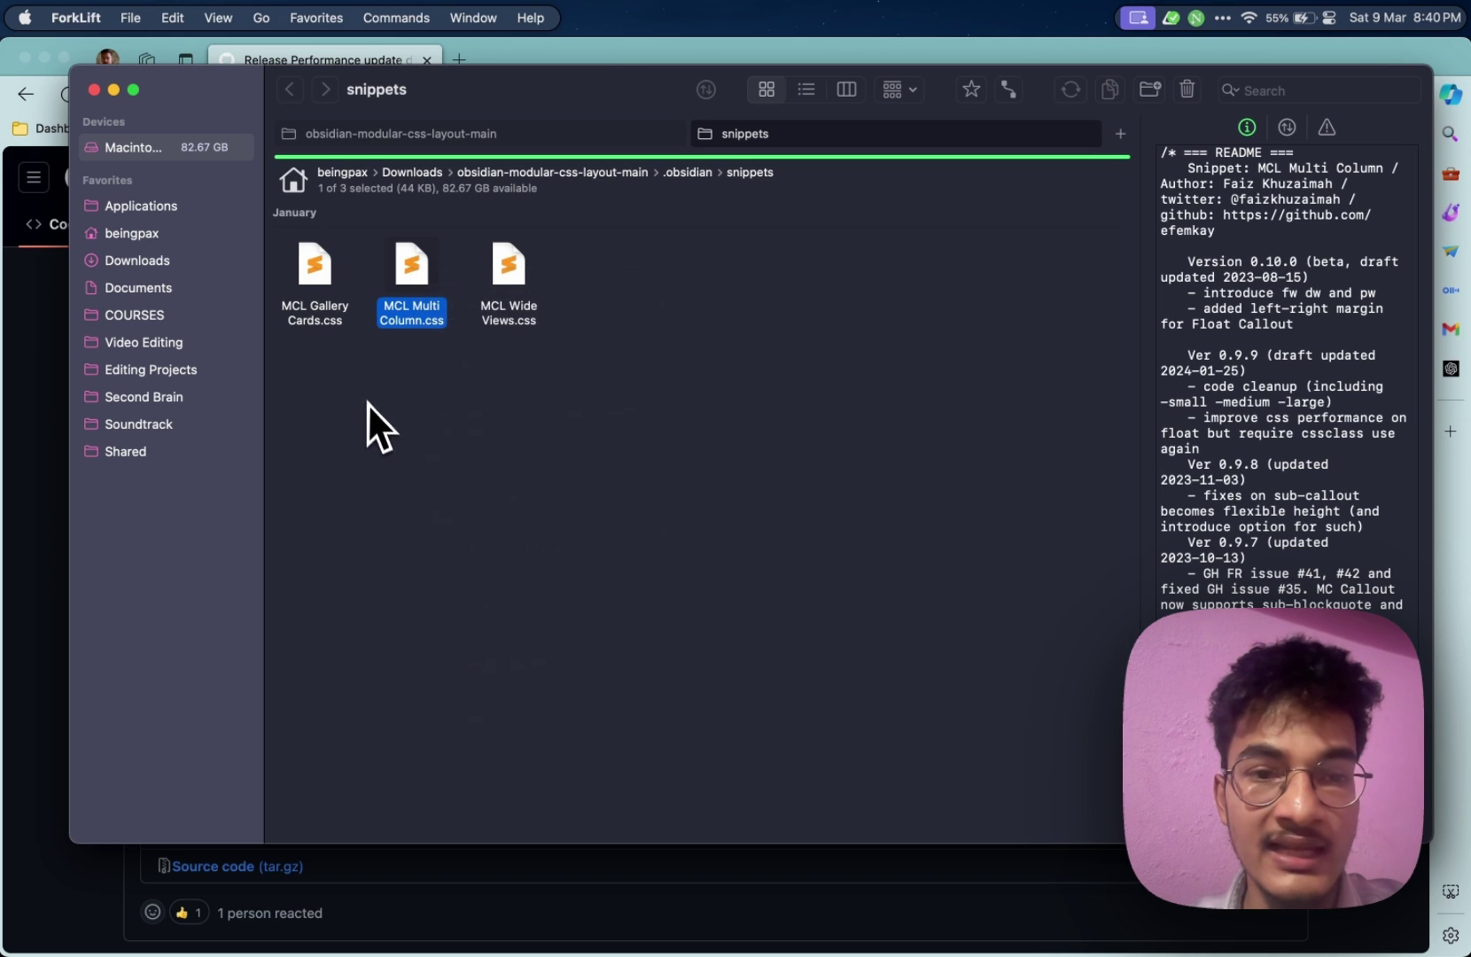
pyautogui.rightClick(416, 274)
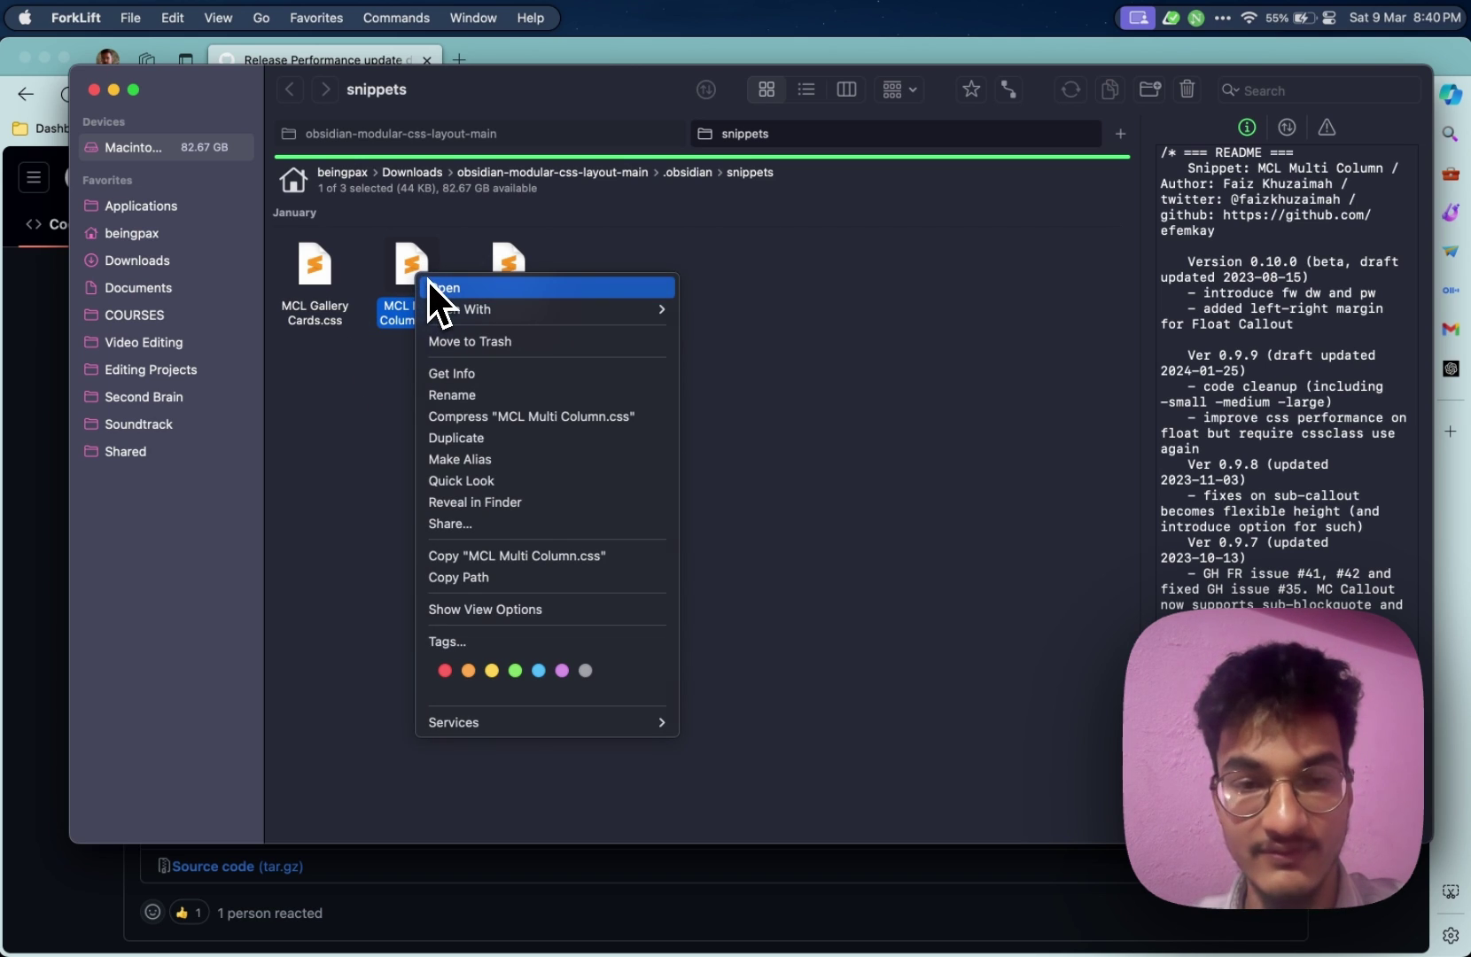
pyautogui.click(487, 565)
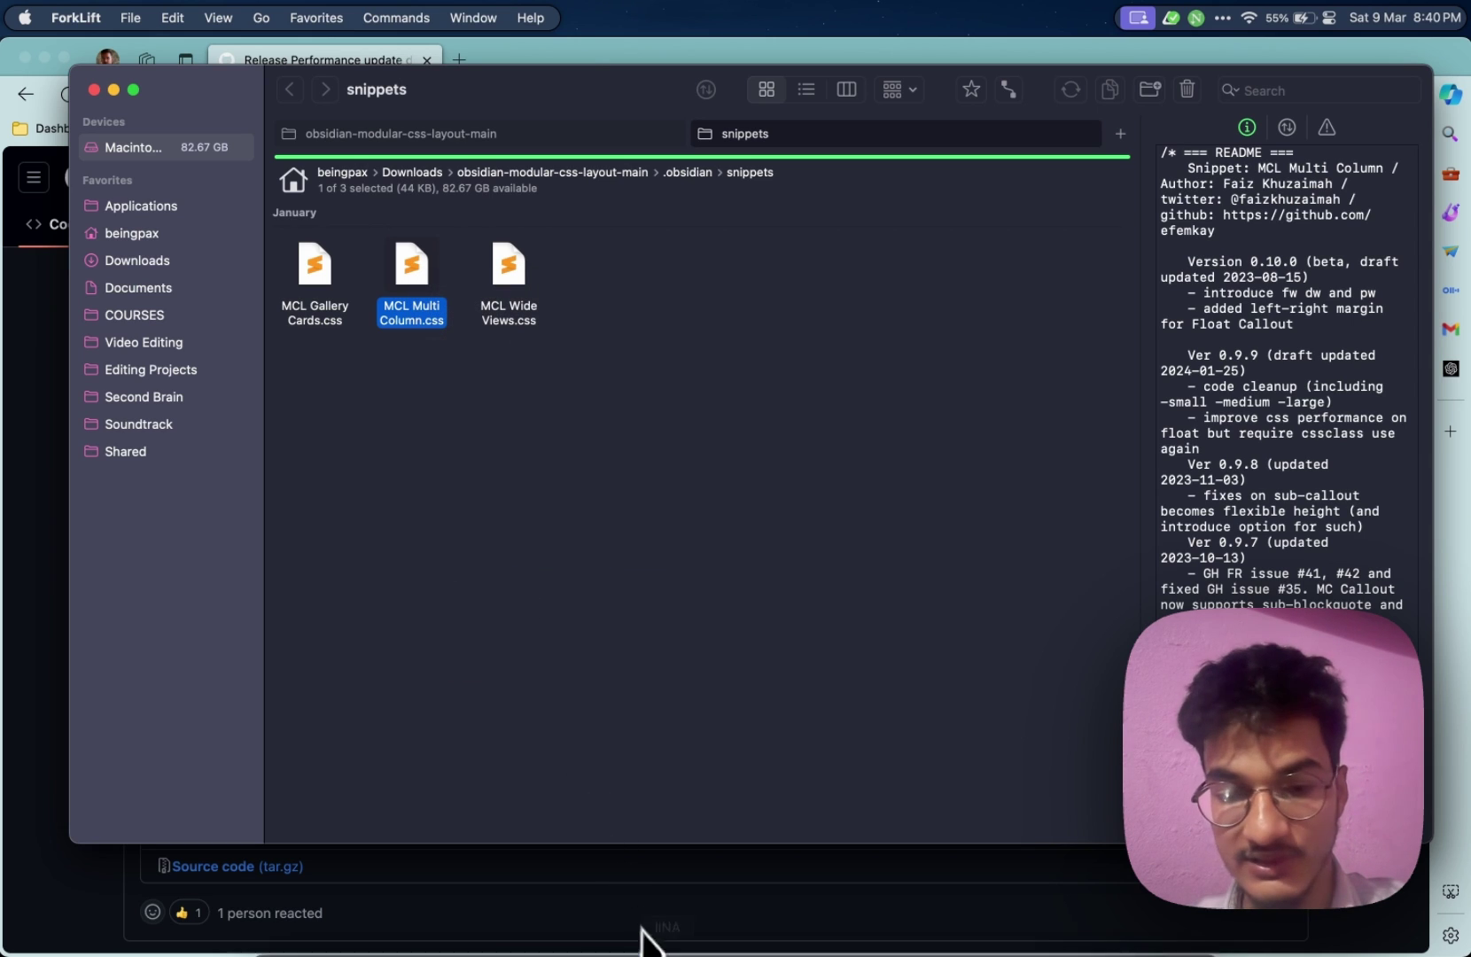
# Switch to Obsidian and open the vault's CSS snippets folder from the Appearance settings
pyautogui.moveTo(656, 952)
pyautogui.click(700, 921)
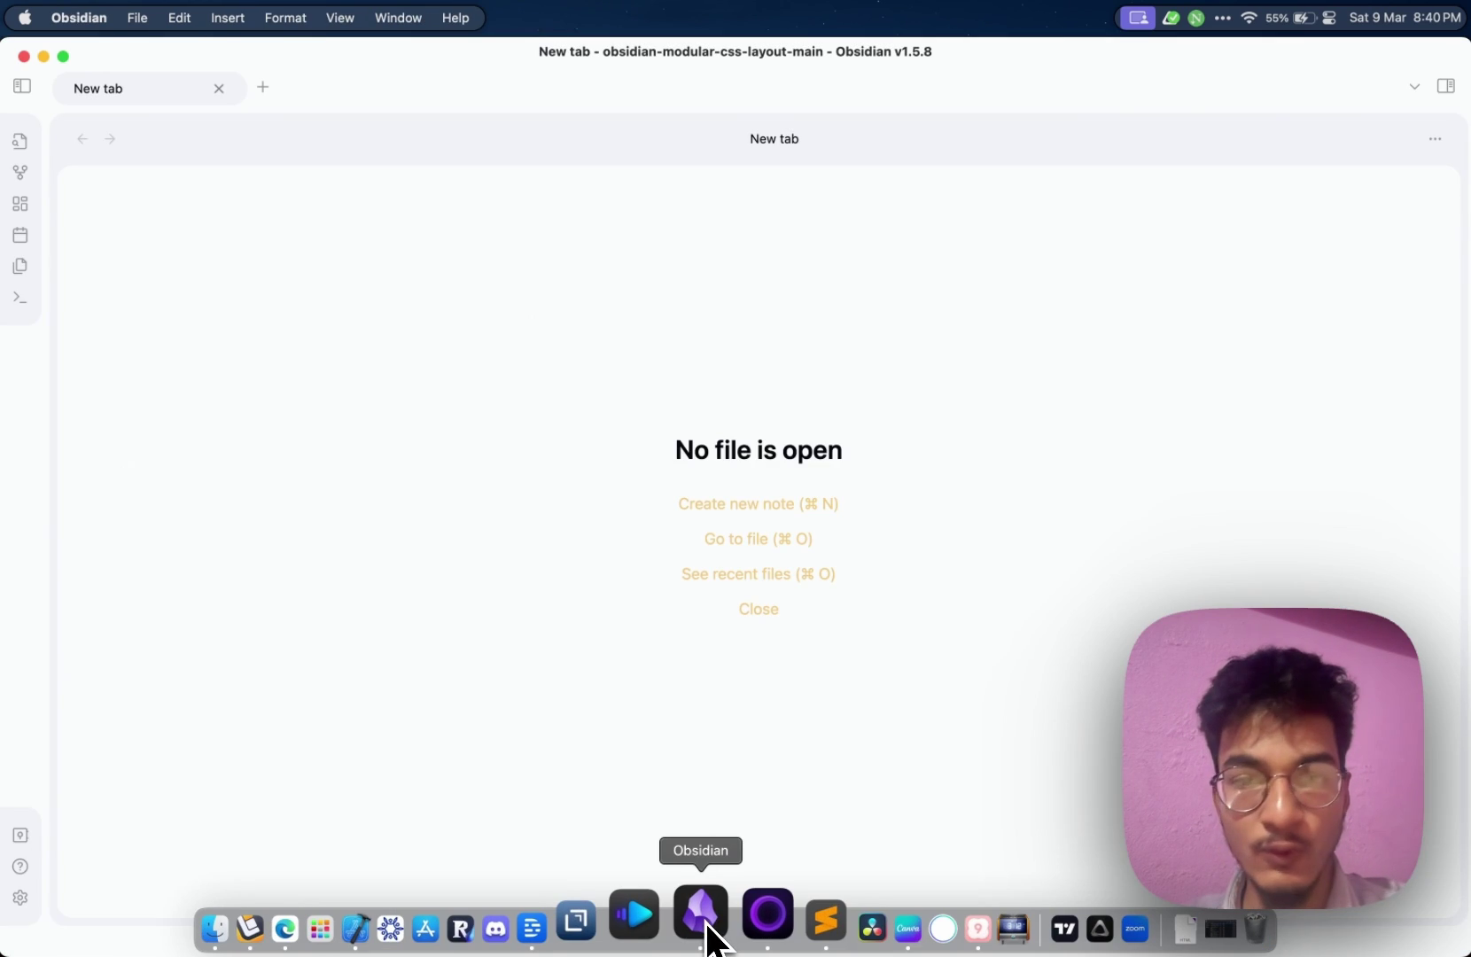
pyautogui.click(19, 897)
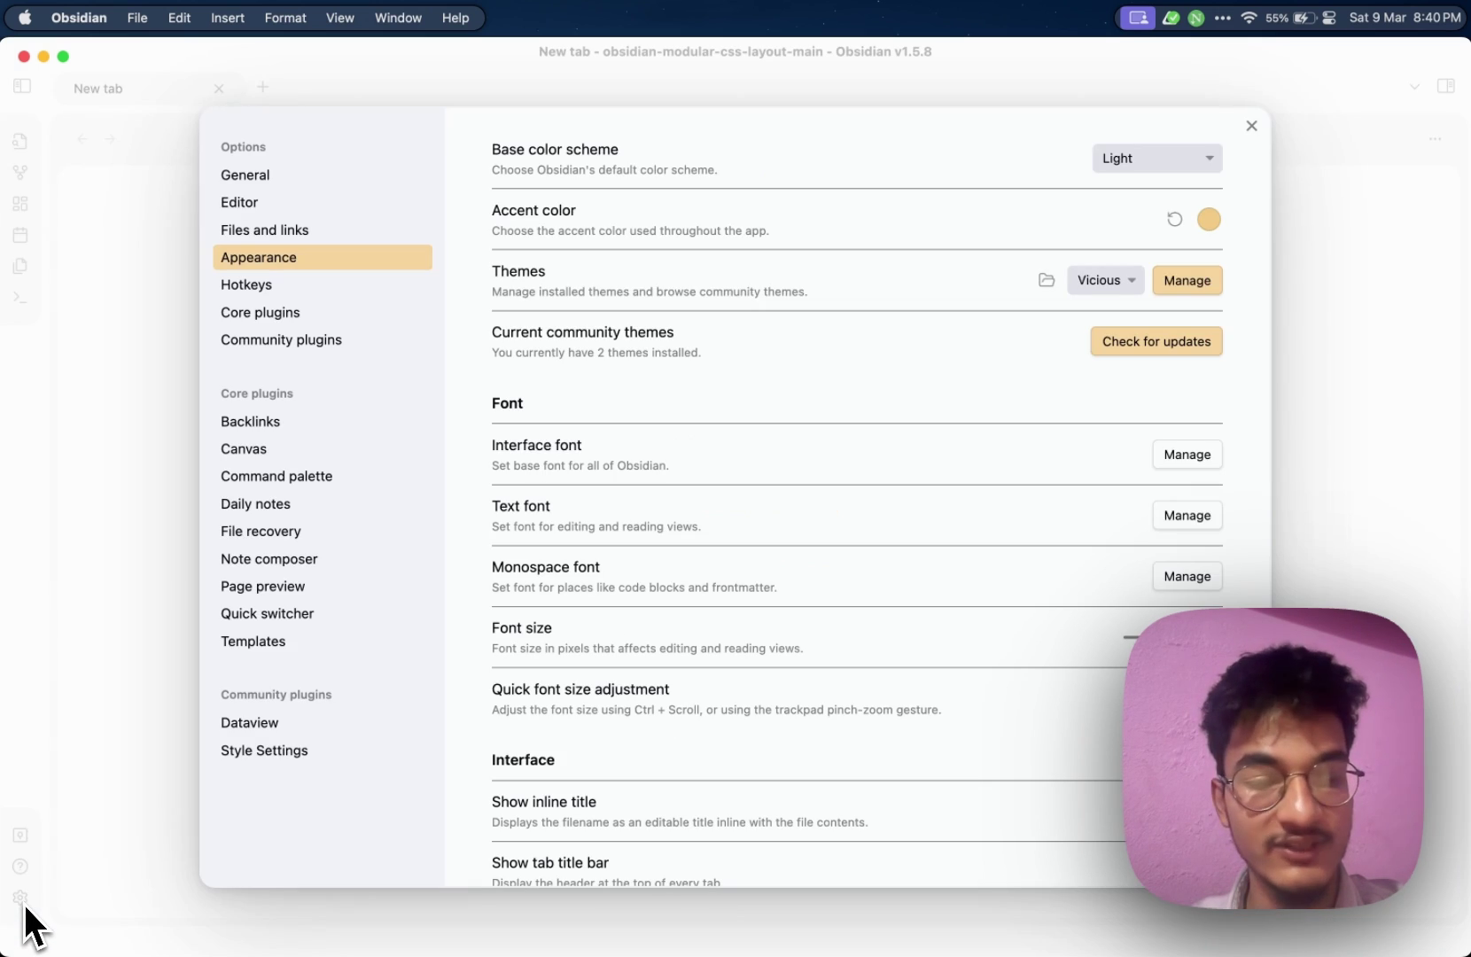
pyautogui.scroll(-10, 827, 506)
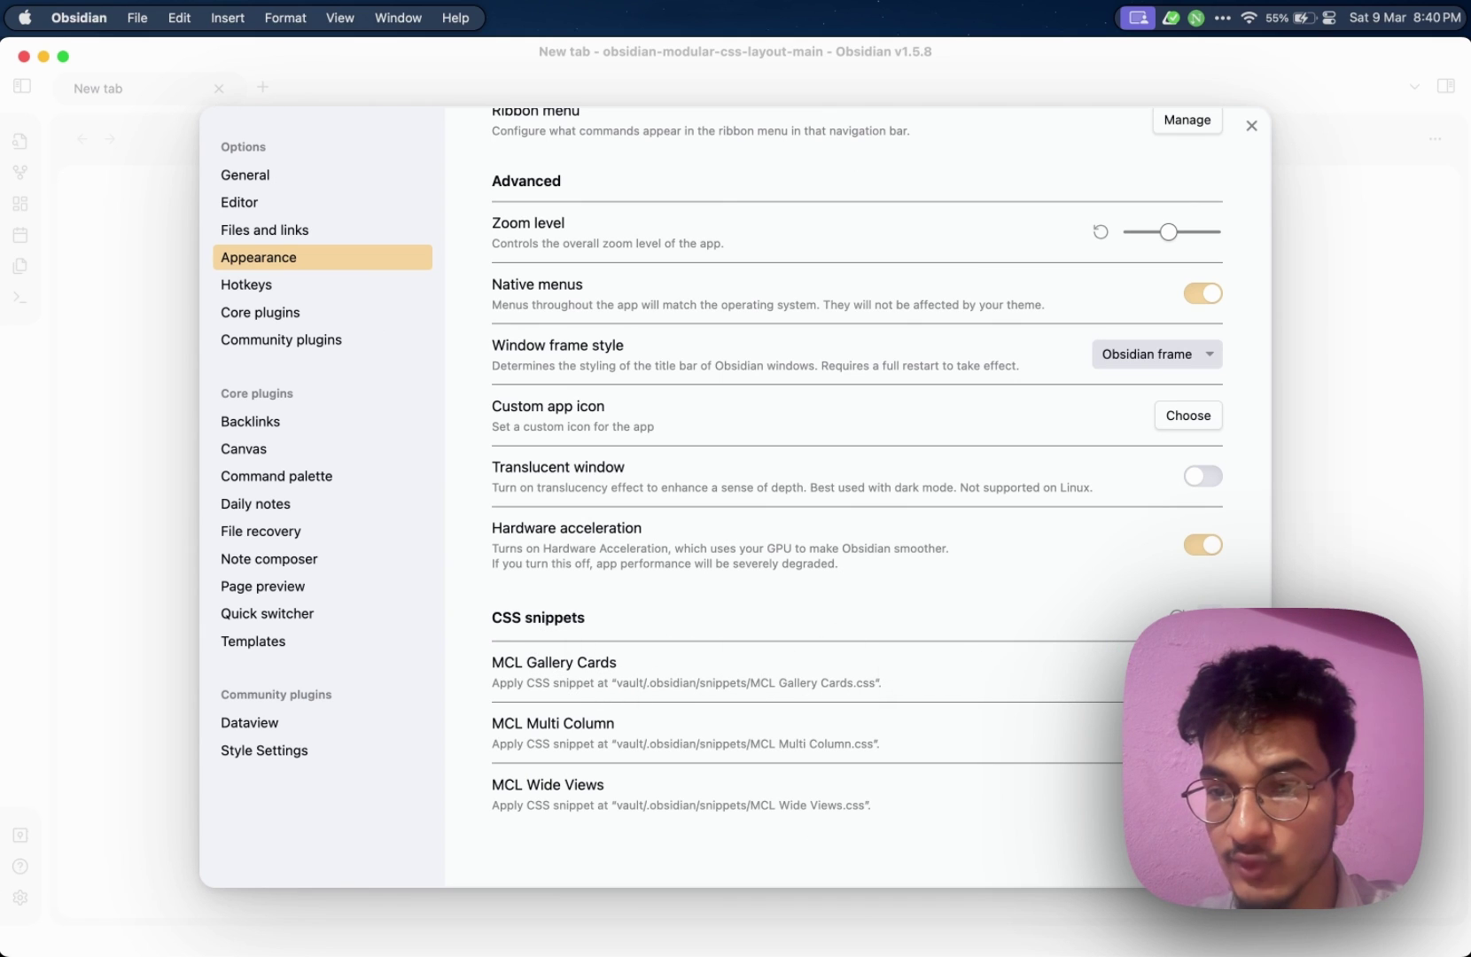
pyautogui.click(1207, 617)
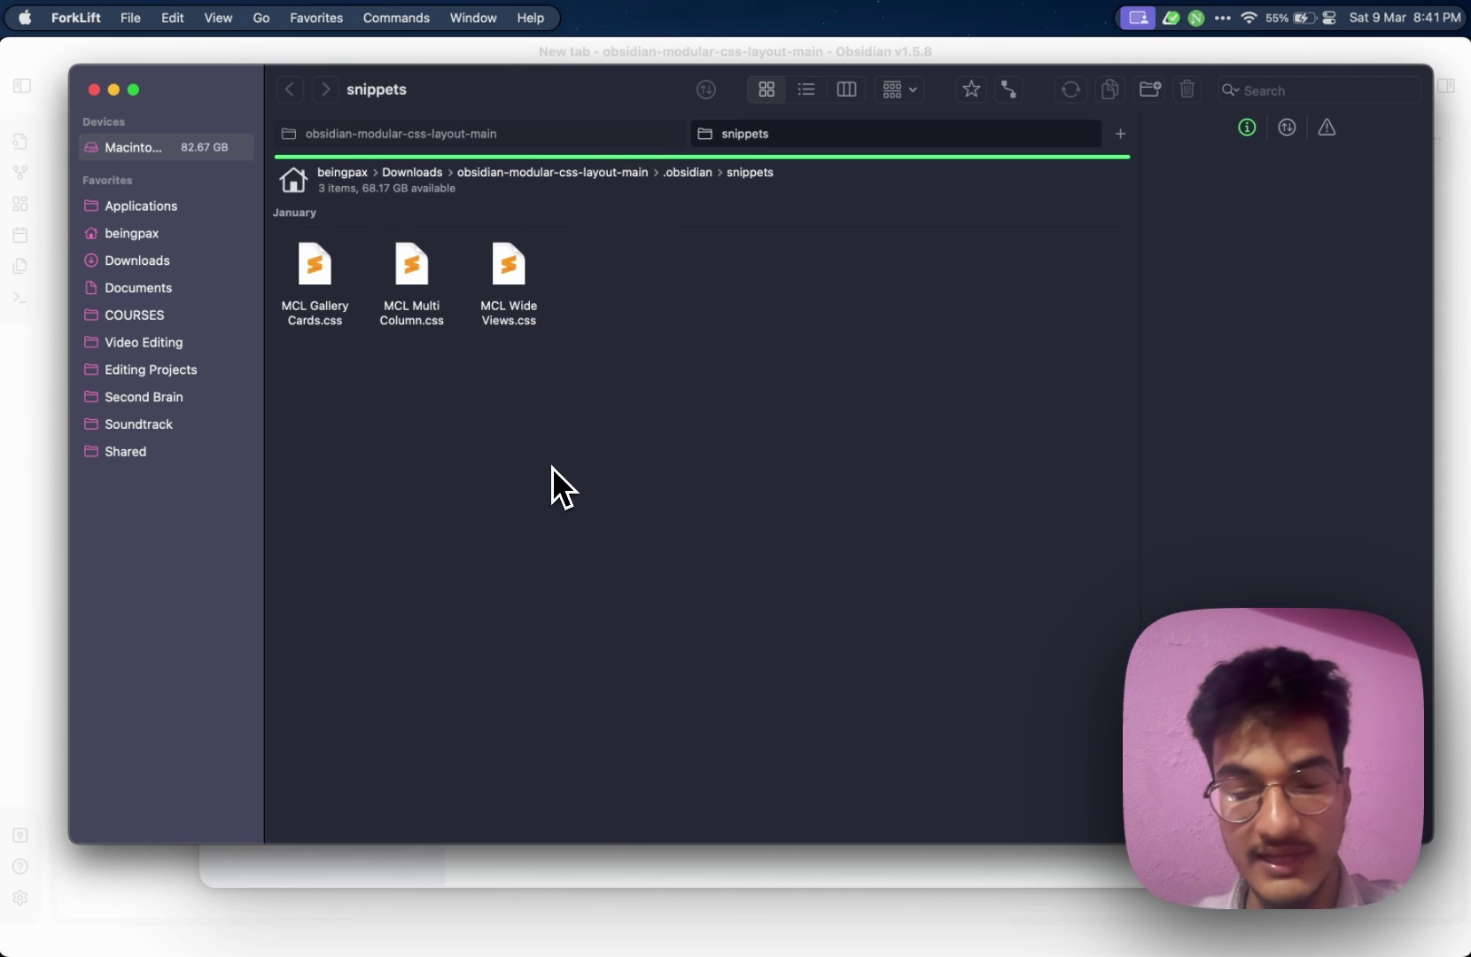
# Select the CSS files in the vault's snippets folder and close the file manager window
pyautogui.moveTo(325, 364); pyautogui.dragTo(338, 235)
pyautogui.moveTo(303, 407); pyautogui.dragTo(512, 209)
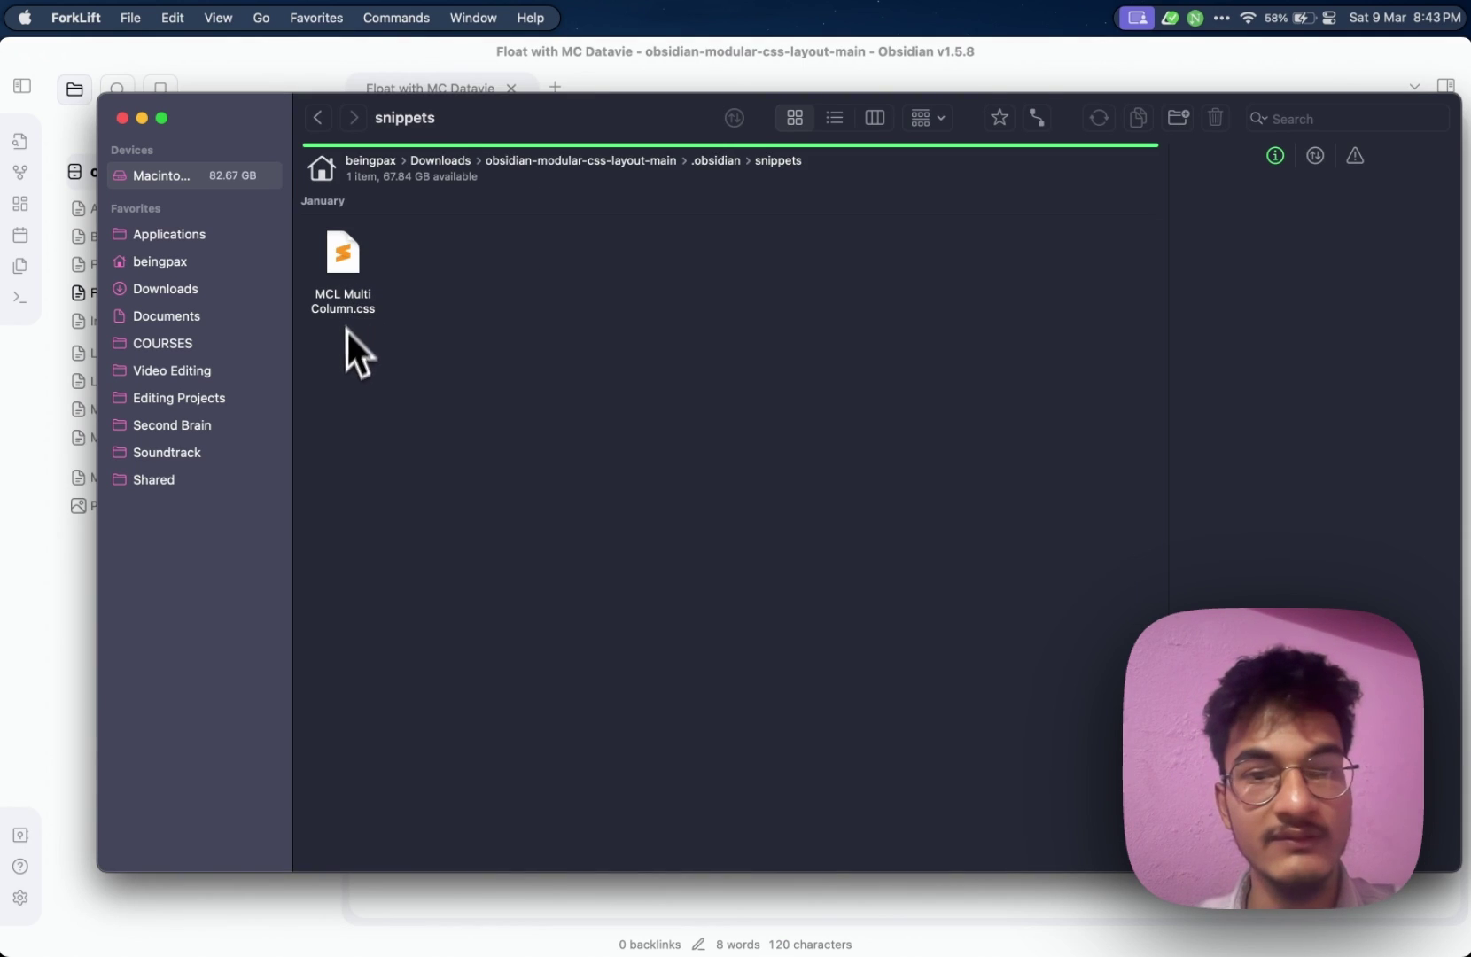
pyautogui.click(122, 118)
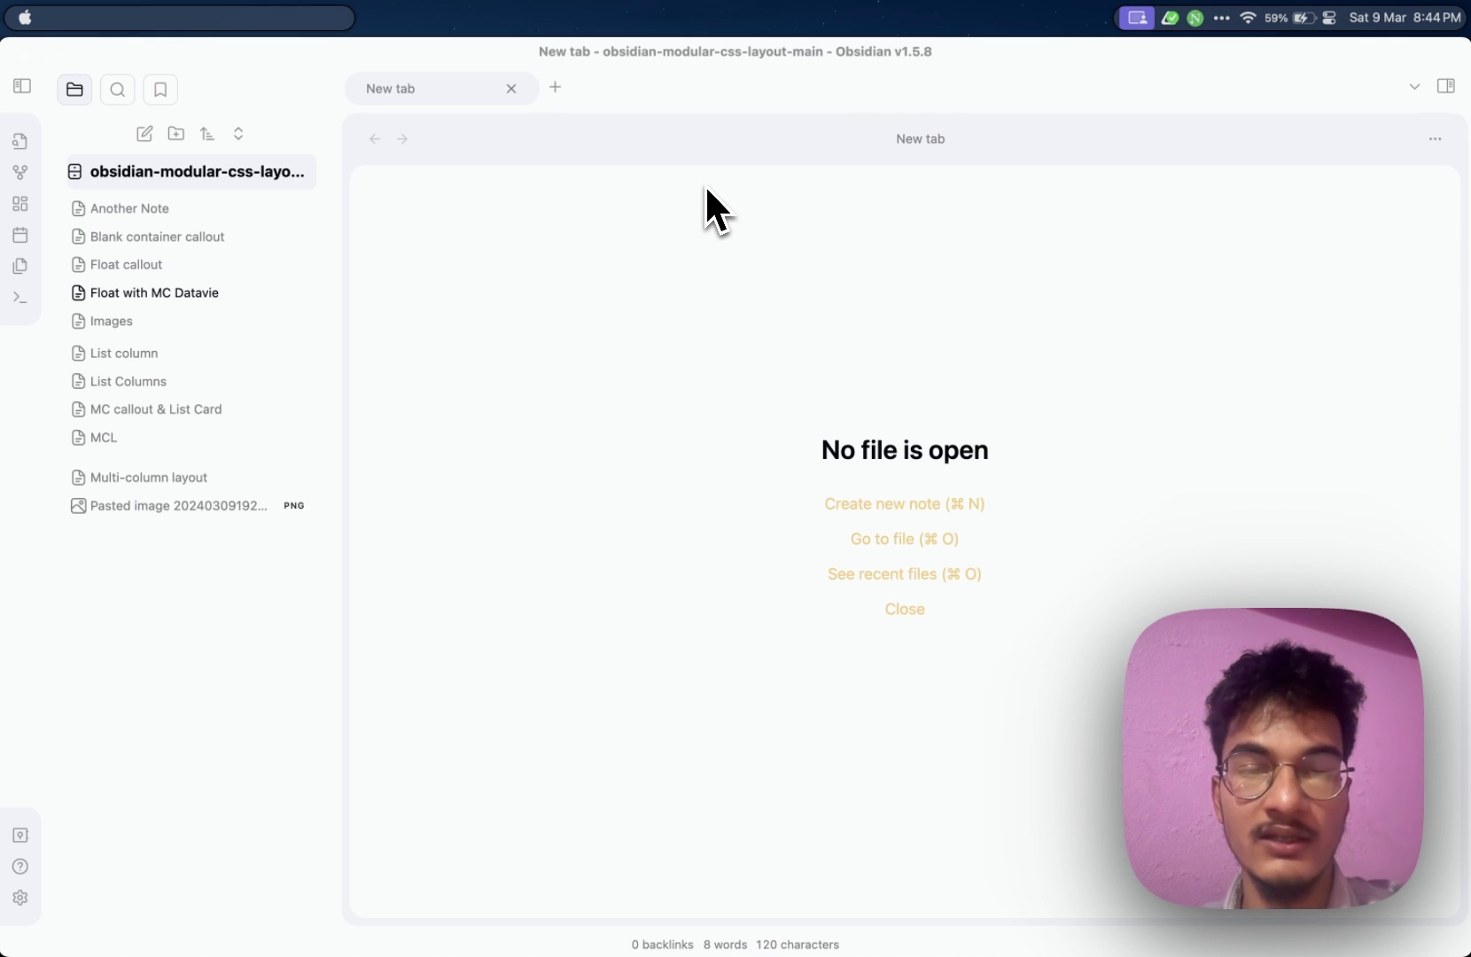
# Collapse the file sidebar and create a new note titled "Multiple Columns with callouts"
pyautogui.click(22, 88)
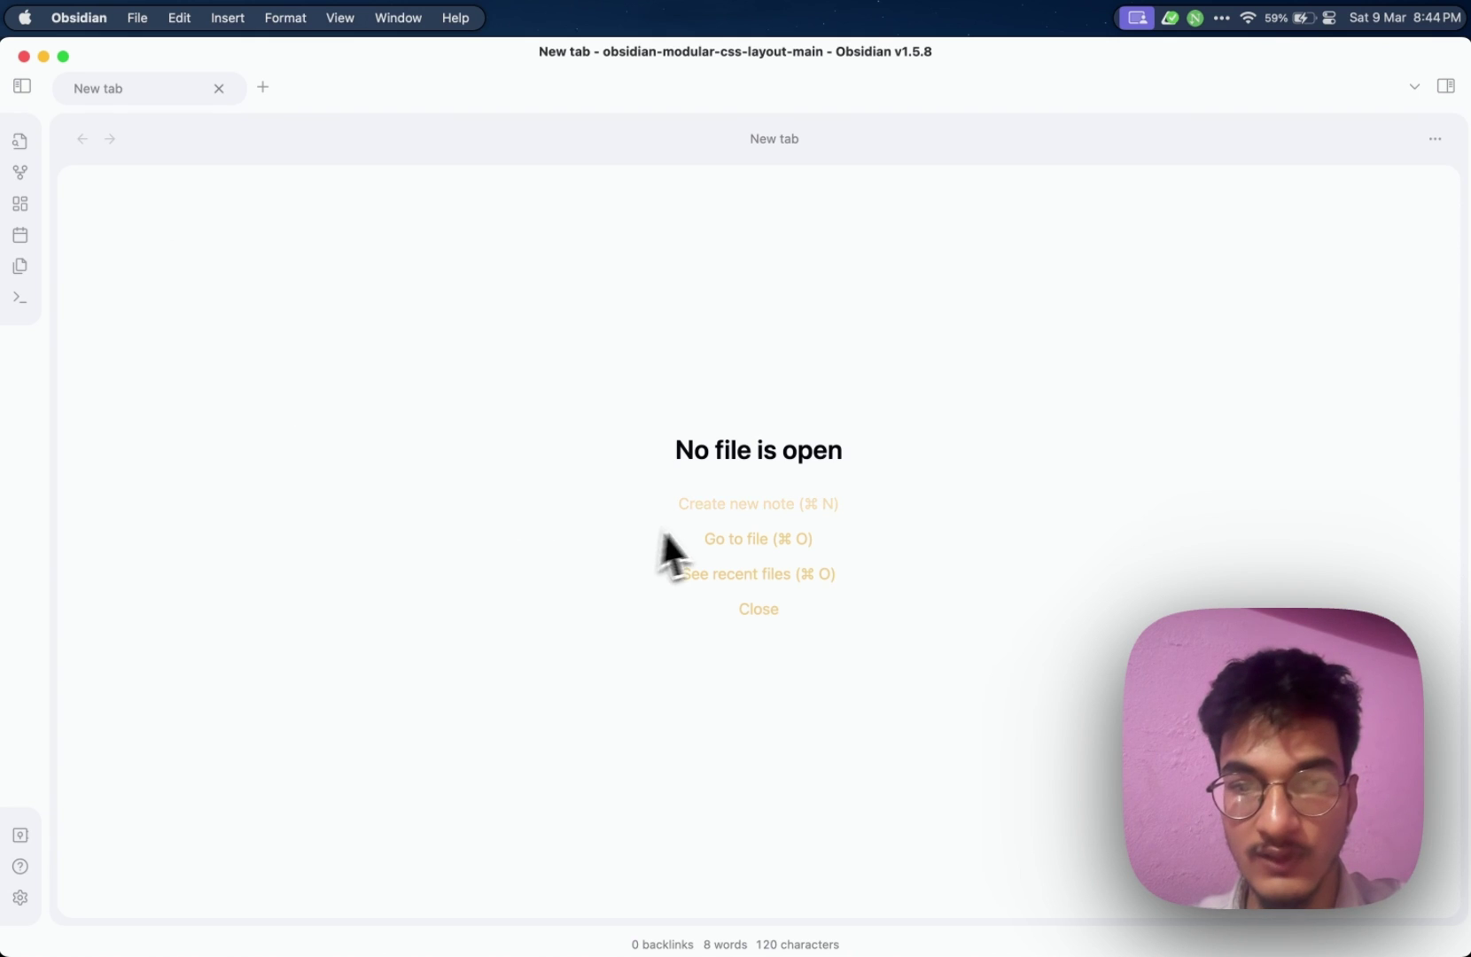
pyautogui.click(732, 507)
pyautogui.write('Multiple COlu')
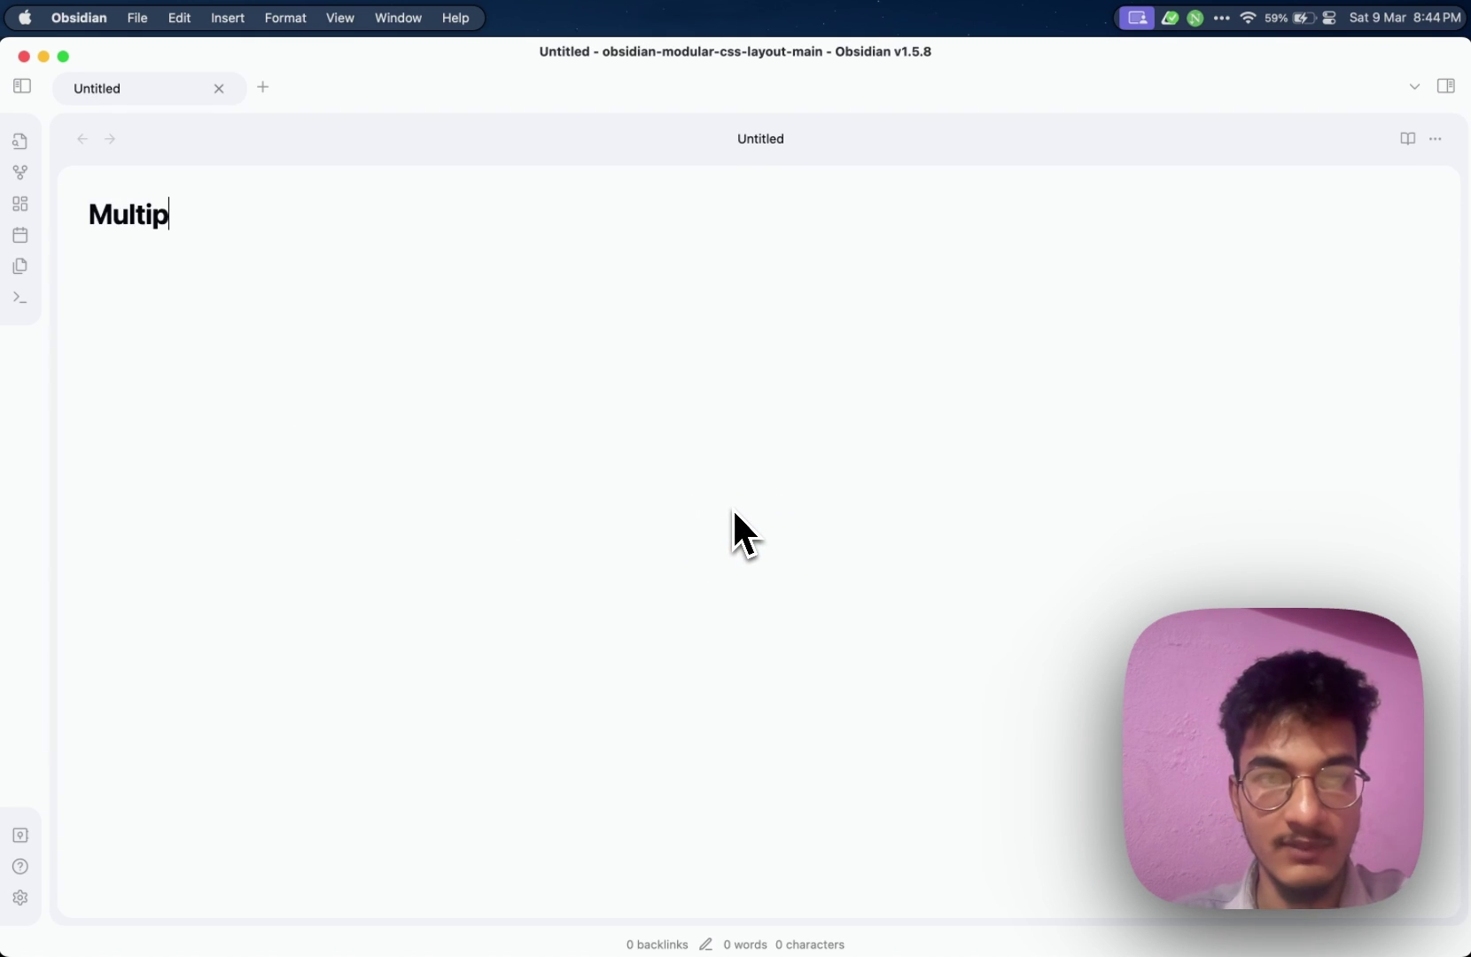
pyautogui.press('BackSpace')
pyautogui.press('BackSpace')
pyautogui.press('BackSpace')
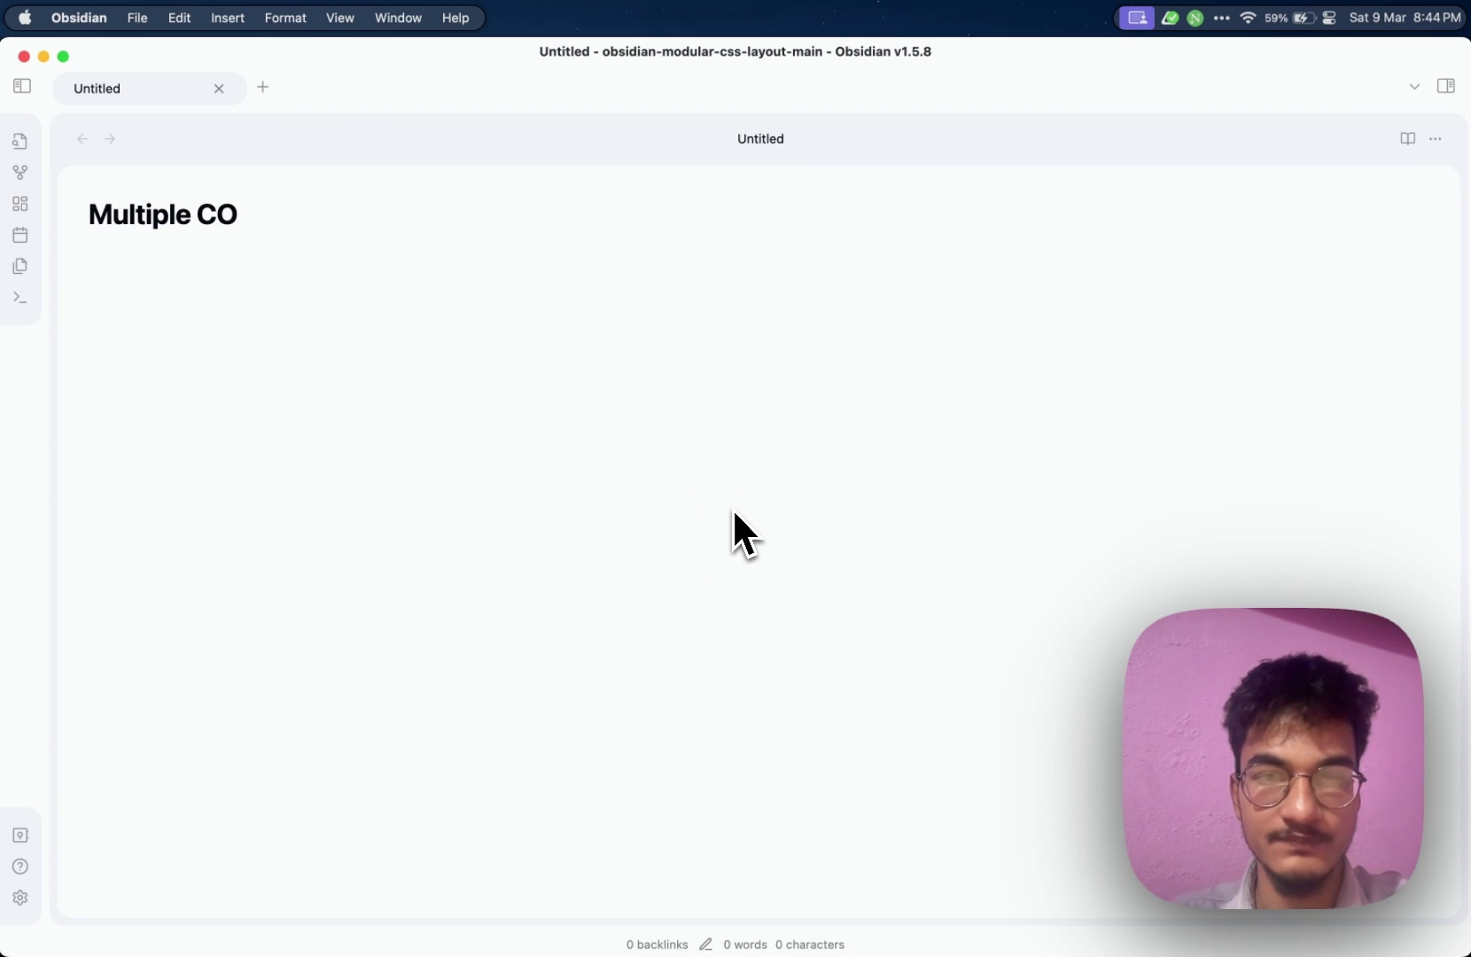
pyautogui.write('olumns with callouts')
pyautogui.press('Return')
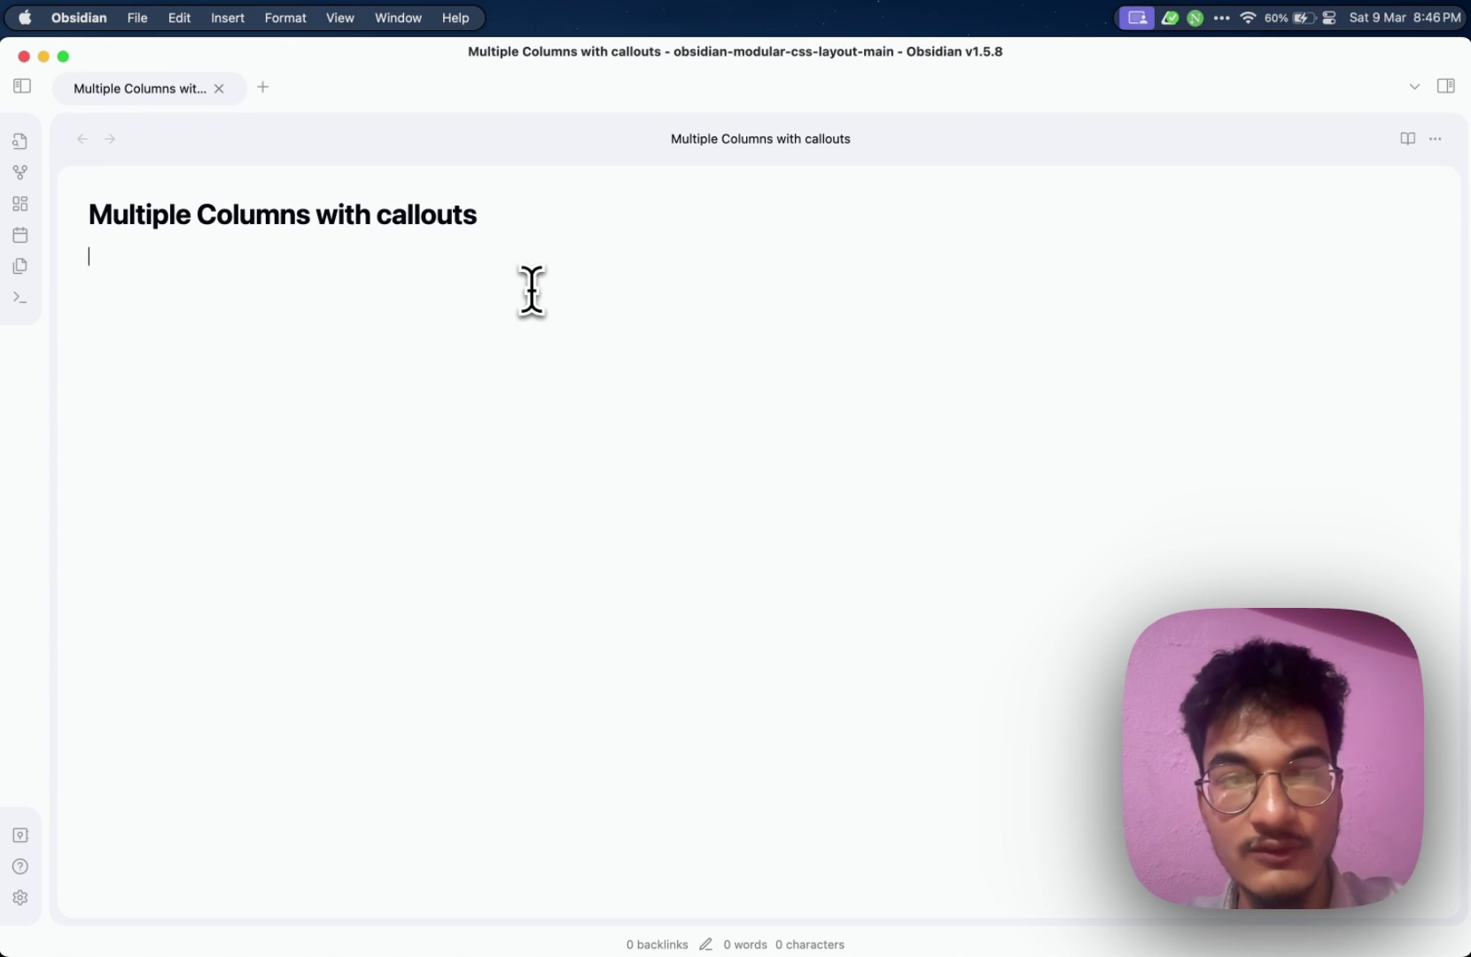
# Begin a [!multi-column] callout in the note body, followed by a blank quoted line
pyautogui.write('> [!multi')
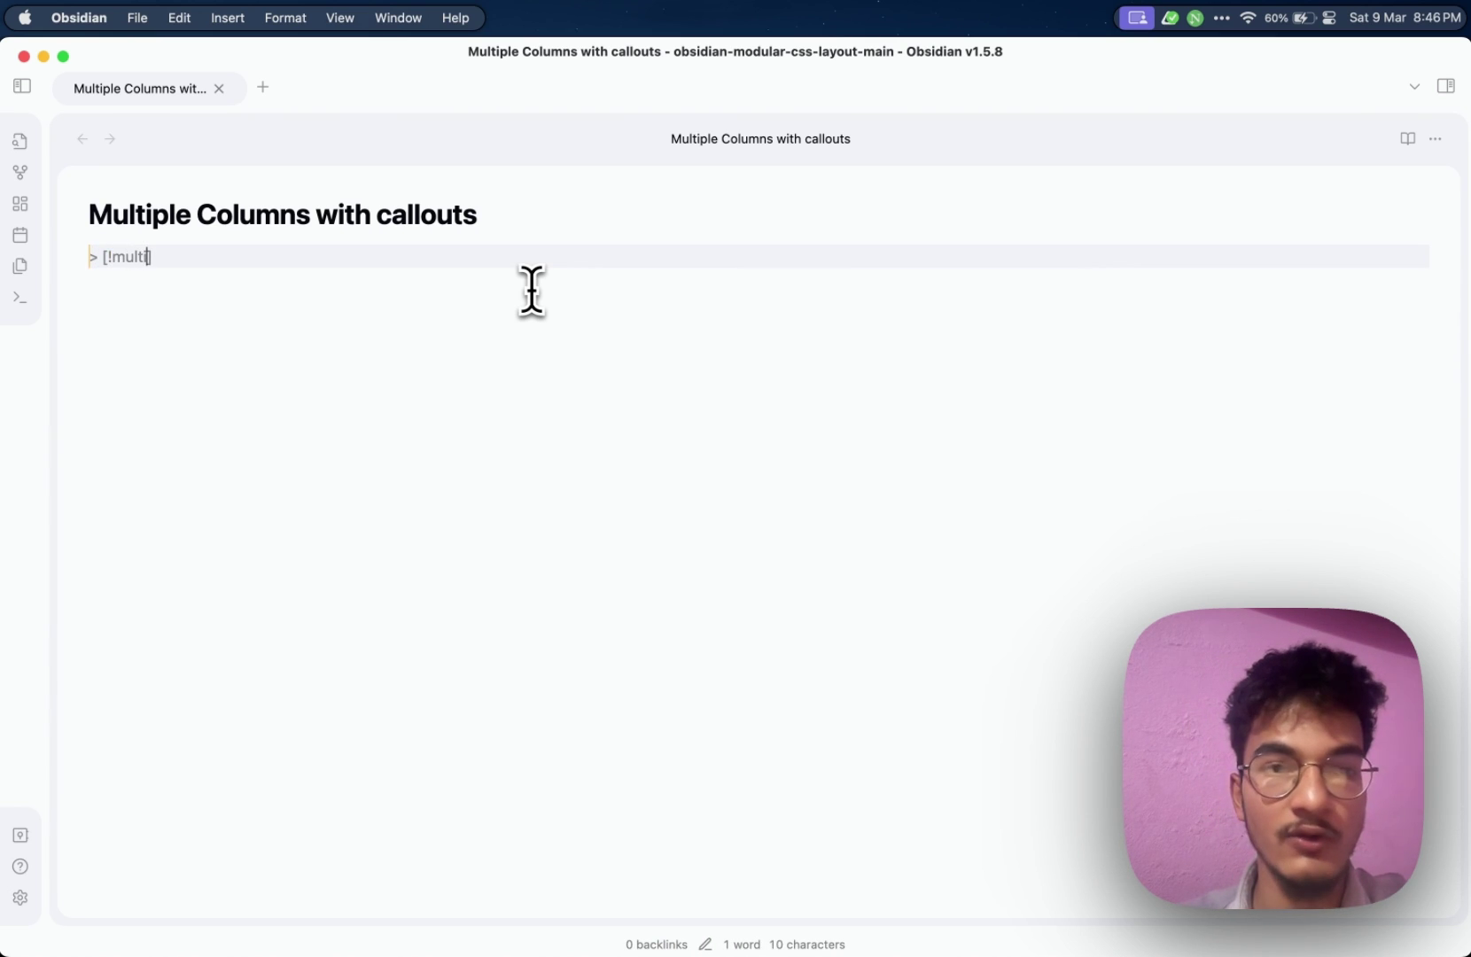
pyautogui.write('-')
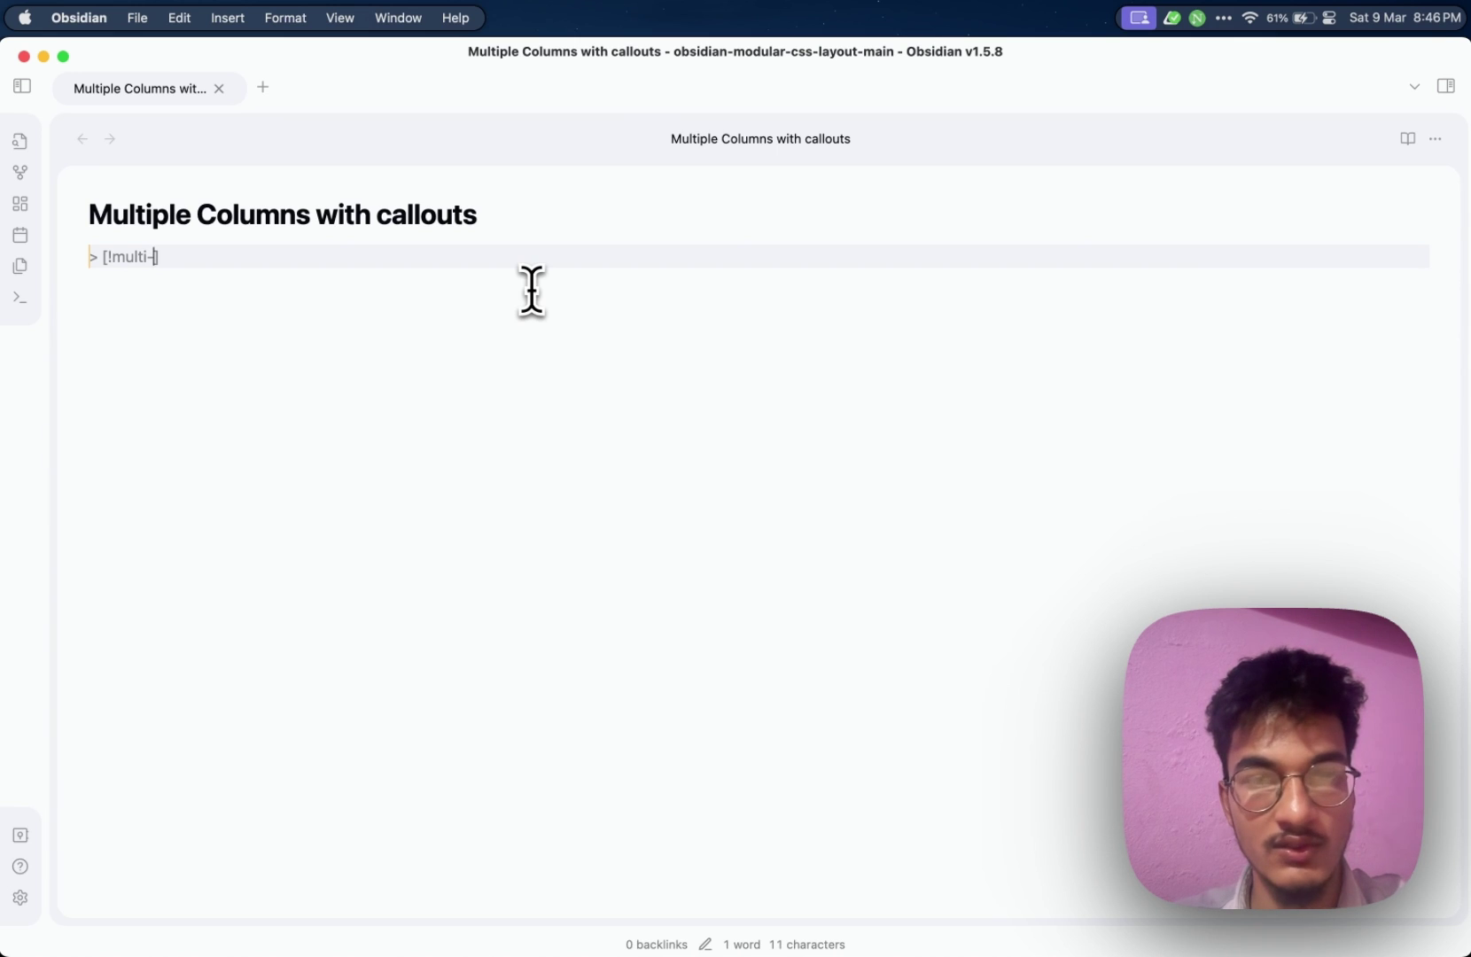
pyautogui.write('column')
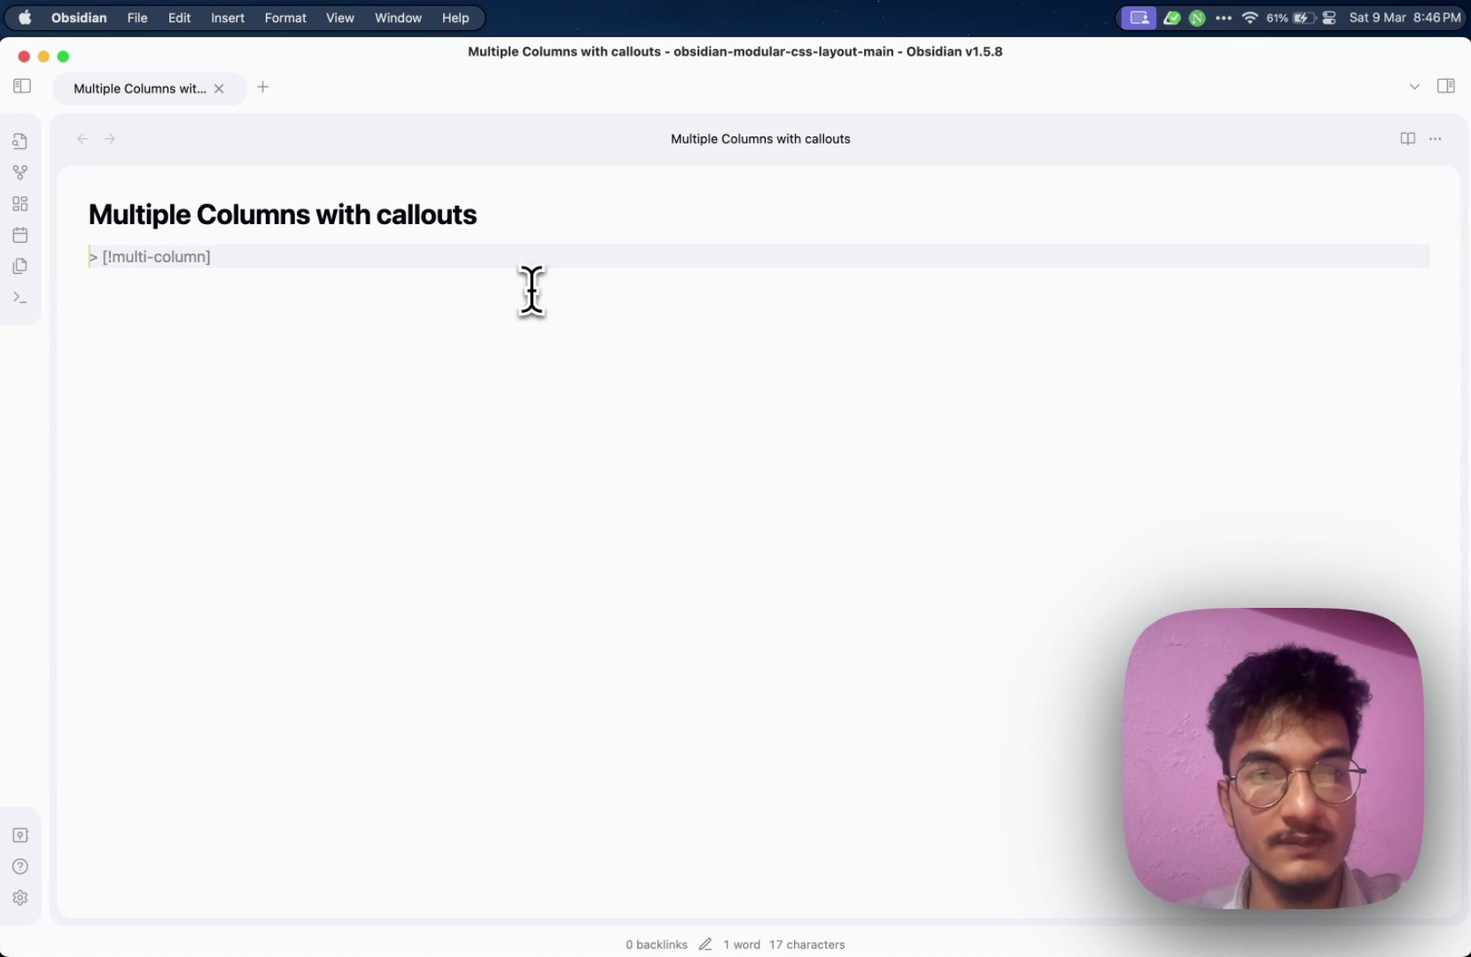
pyautogui.press('Return')
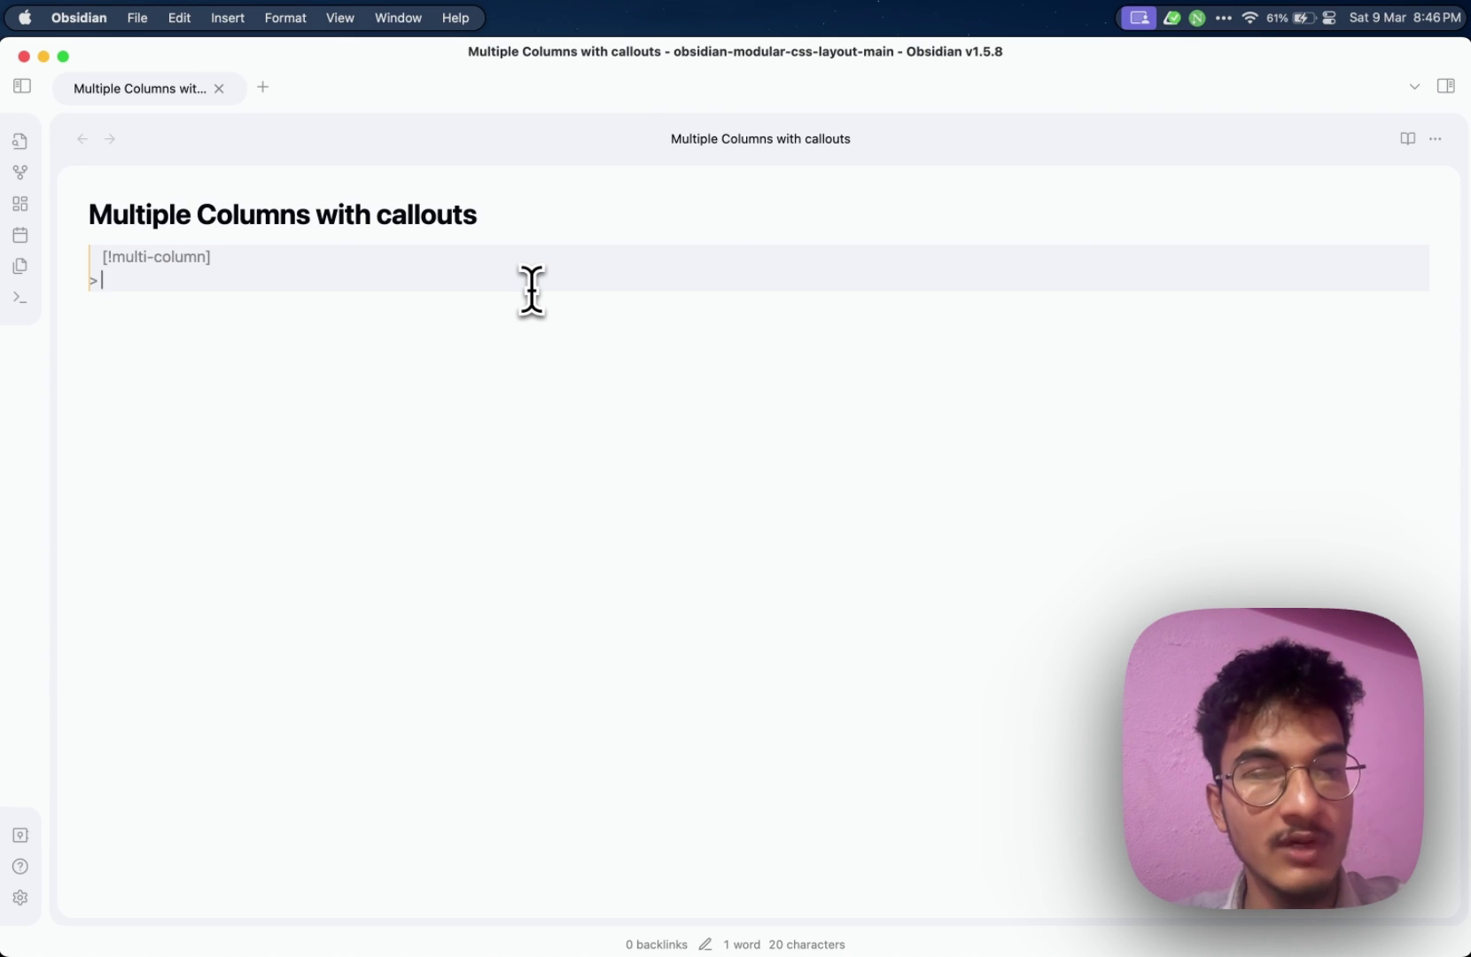
pyautogui.press('Return')
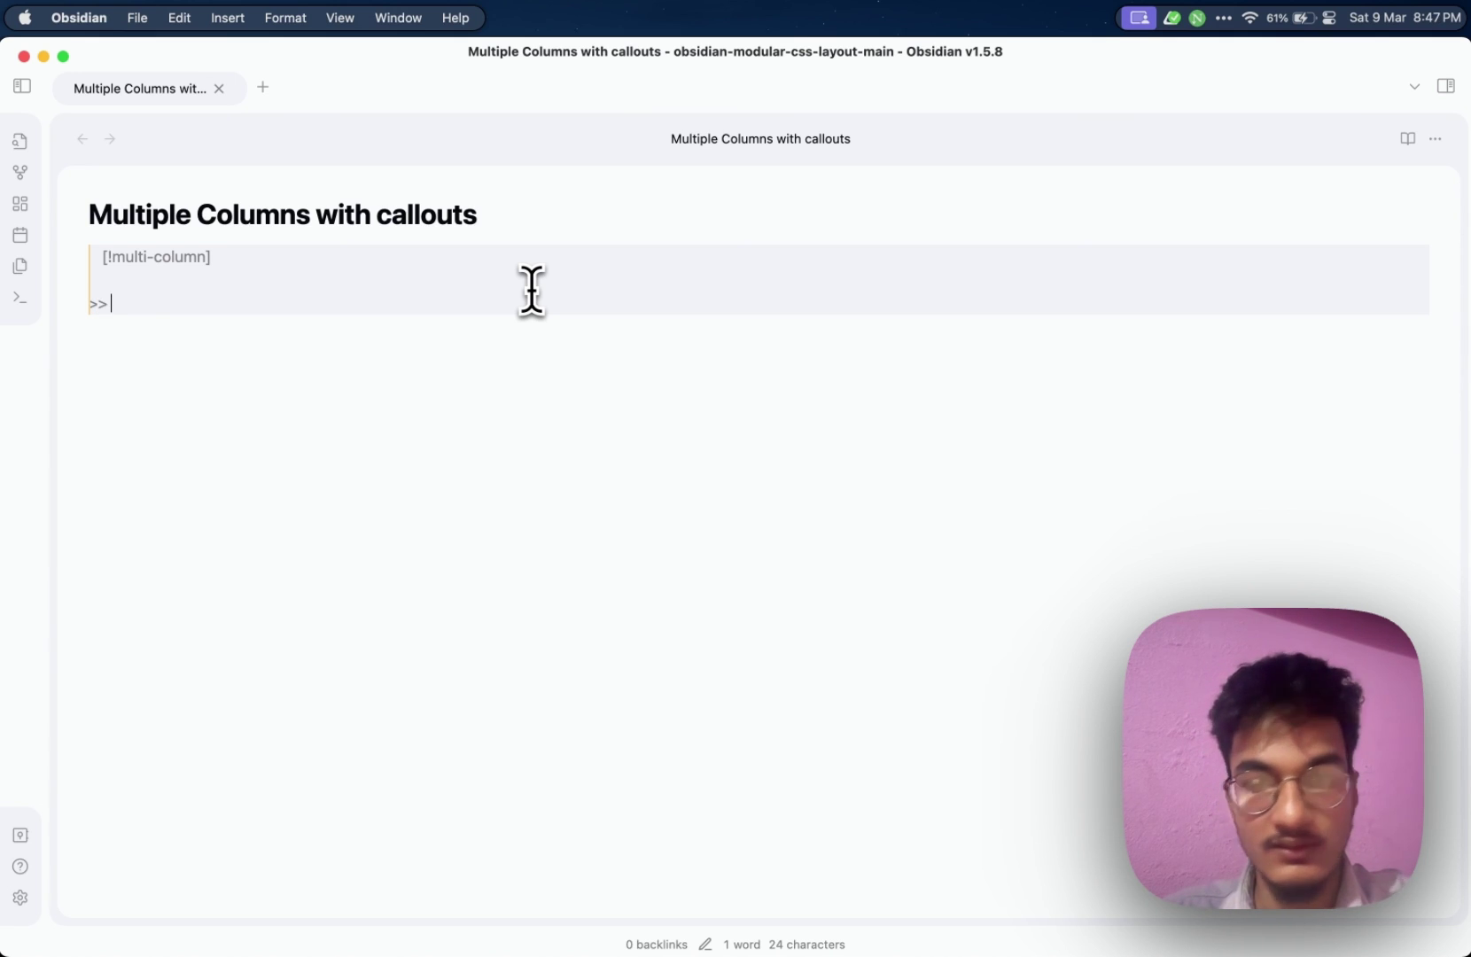
# Add a nested [!info] callout containing the text "This is an info" inside the multi-column callout
pyautogui.write('[!info]')
pyautogui.press('Return')
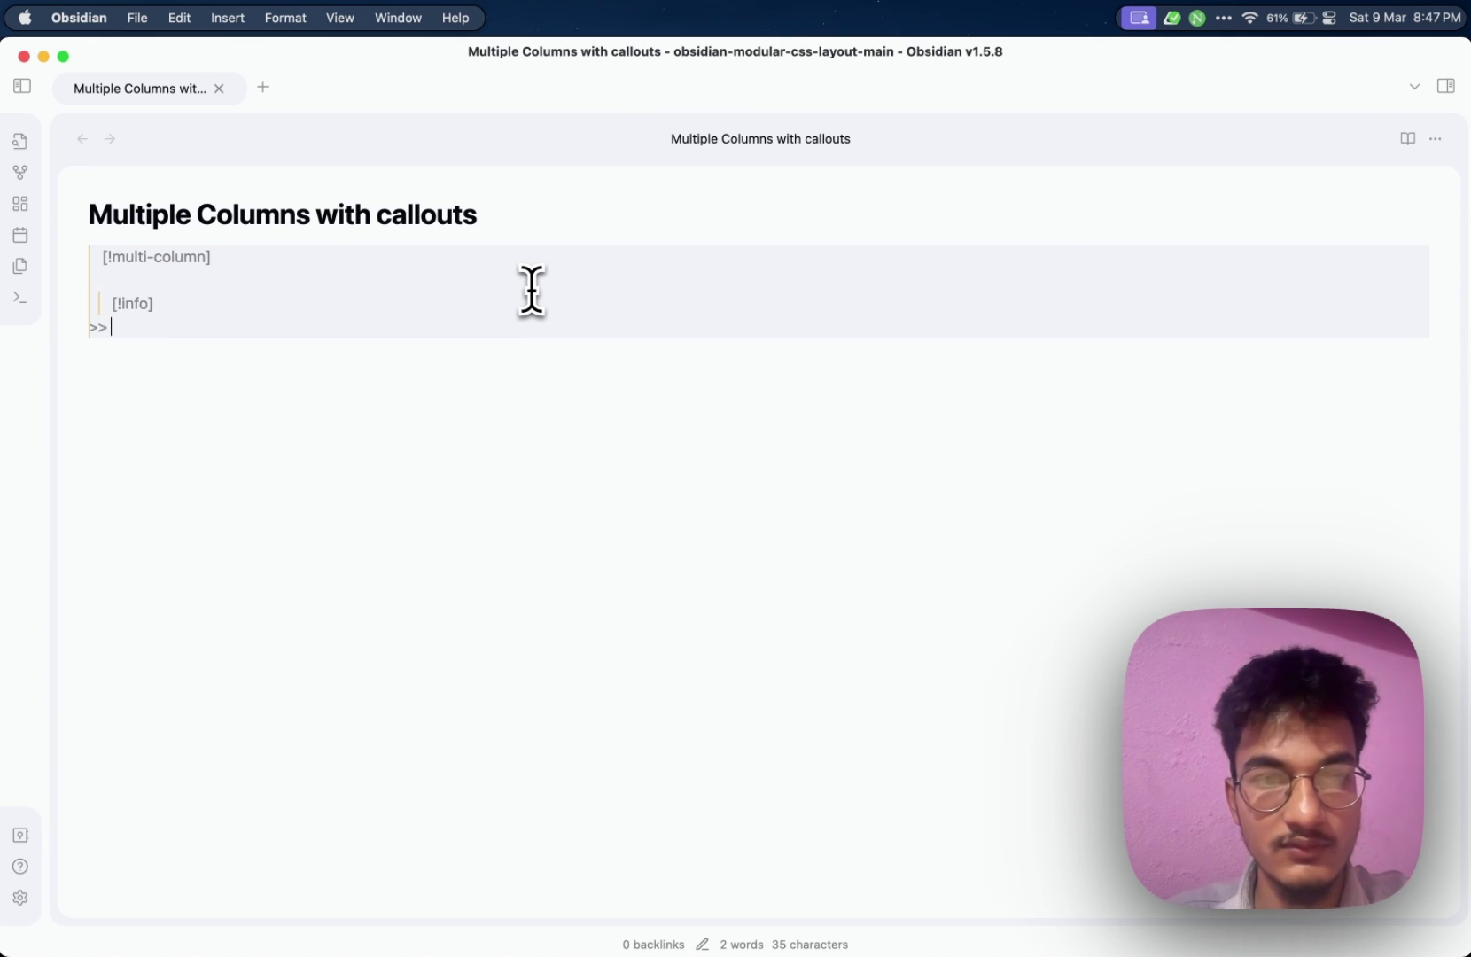
pyautogui.write('This is an info')
pyautogui.press('Return')
# Add a nested [!warning] callout containing "This is a warning", separated from the info callout, and end the multi-column block
pyautogui.write('[!warning')
pyautogui.press('Return')
pyautogui.press('BackSpace')
pyautogui.press('End')
pyautogui.press('Return')
pyautogui.write('This is')
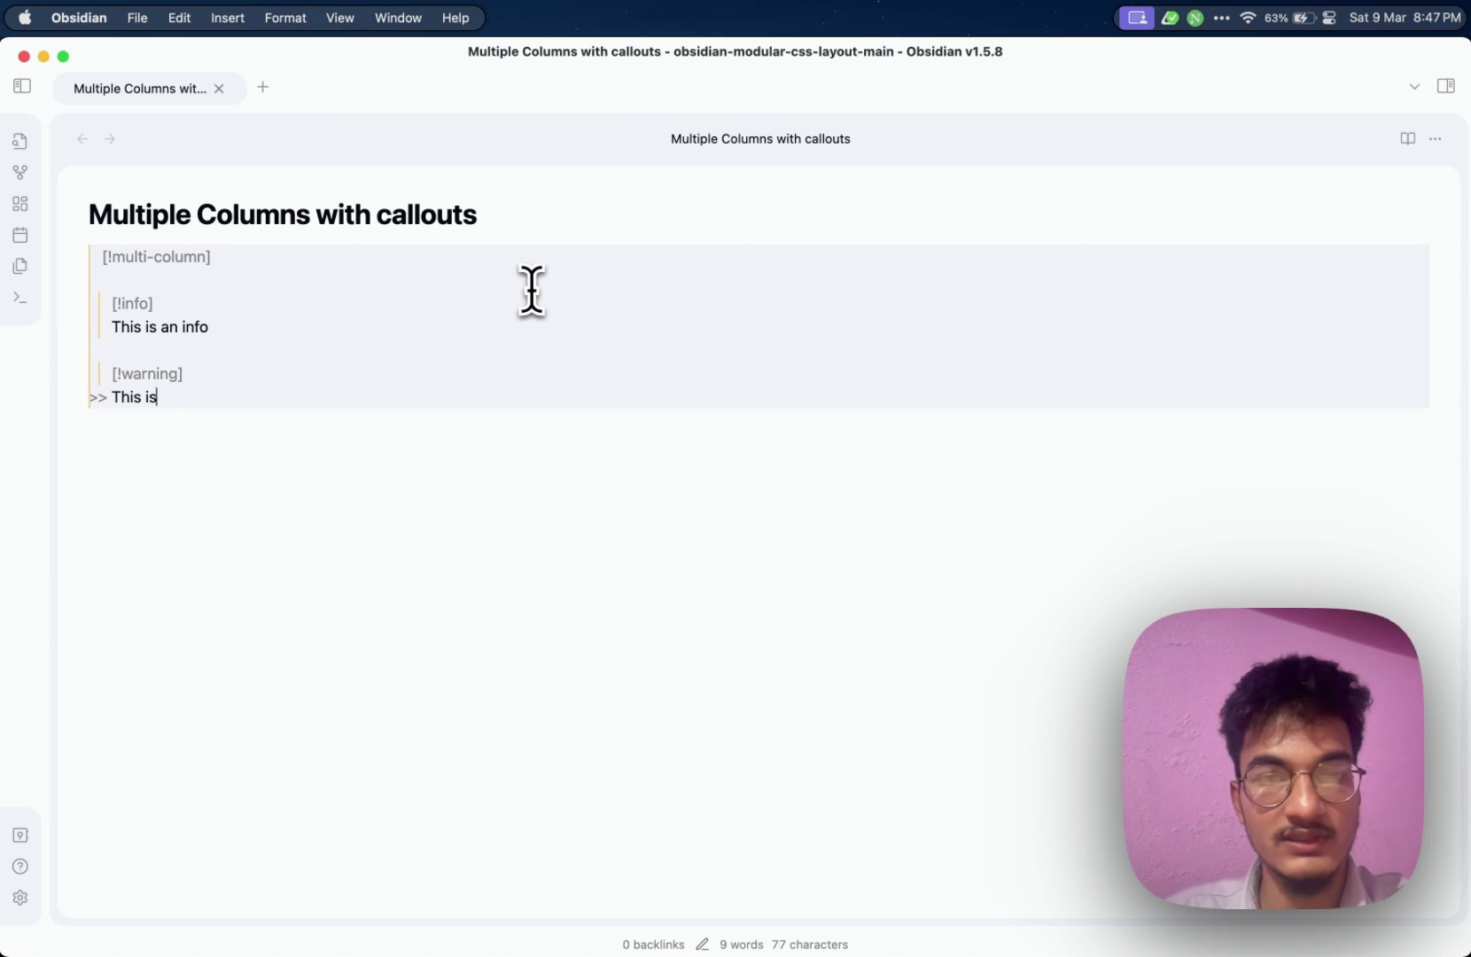
pyautogui.write(' w wd')
pyautogui.press('BackSpace')
pyautogui.write('arning')
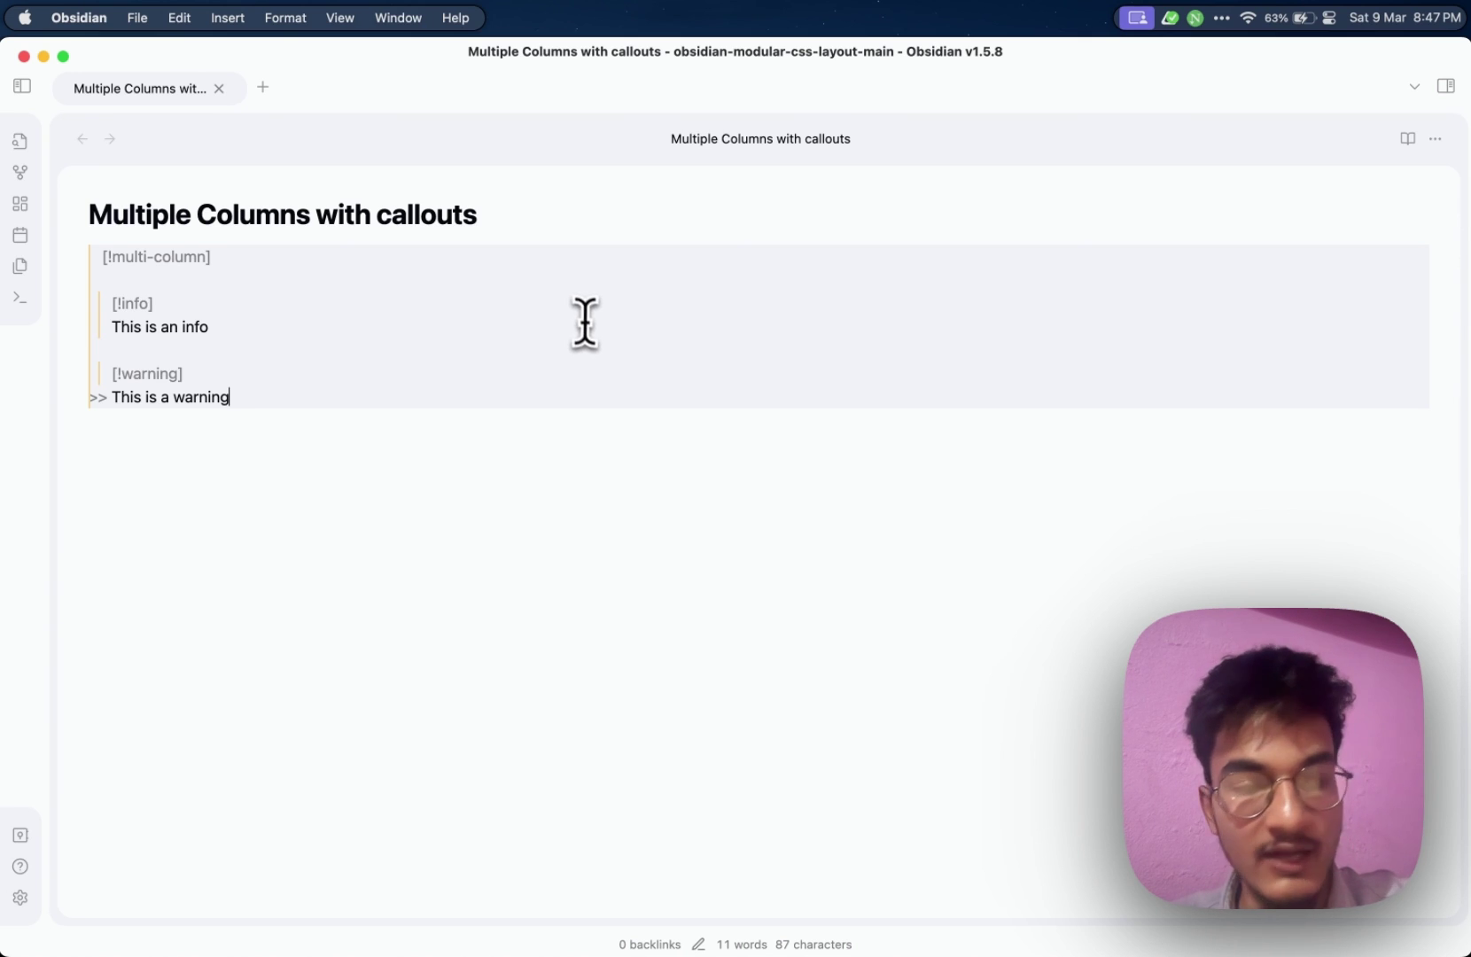
pyautogui.press('Return')
pyautogui.press('Return')
pyautogui.press('Return')
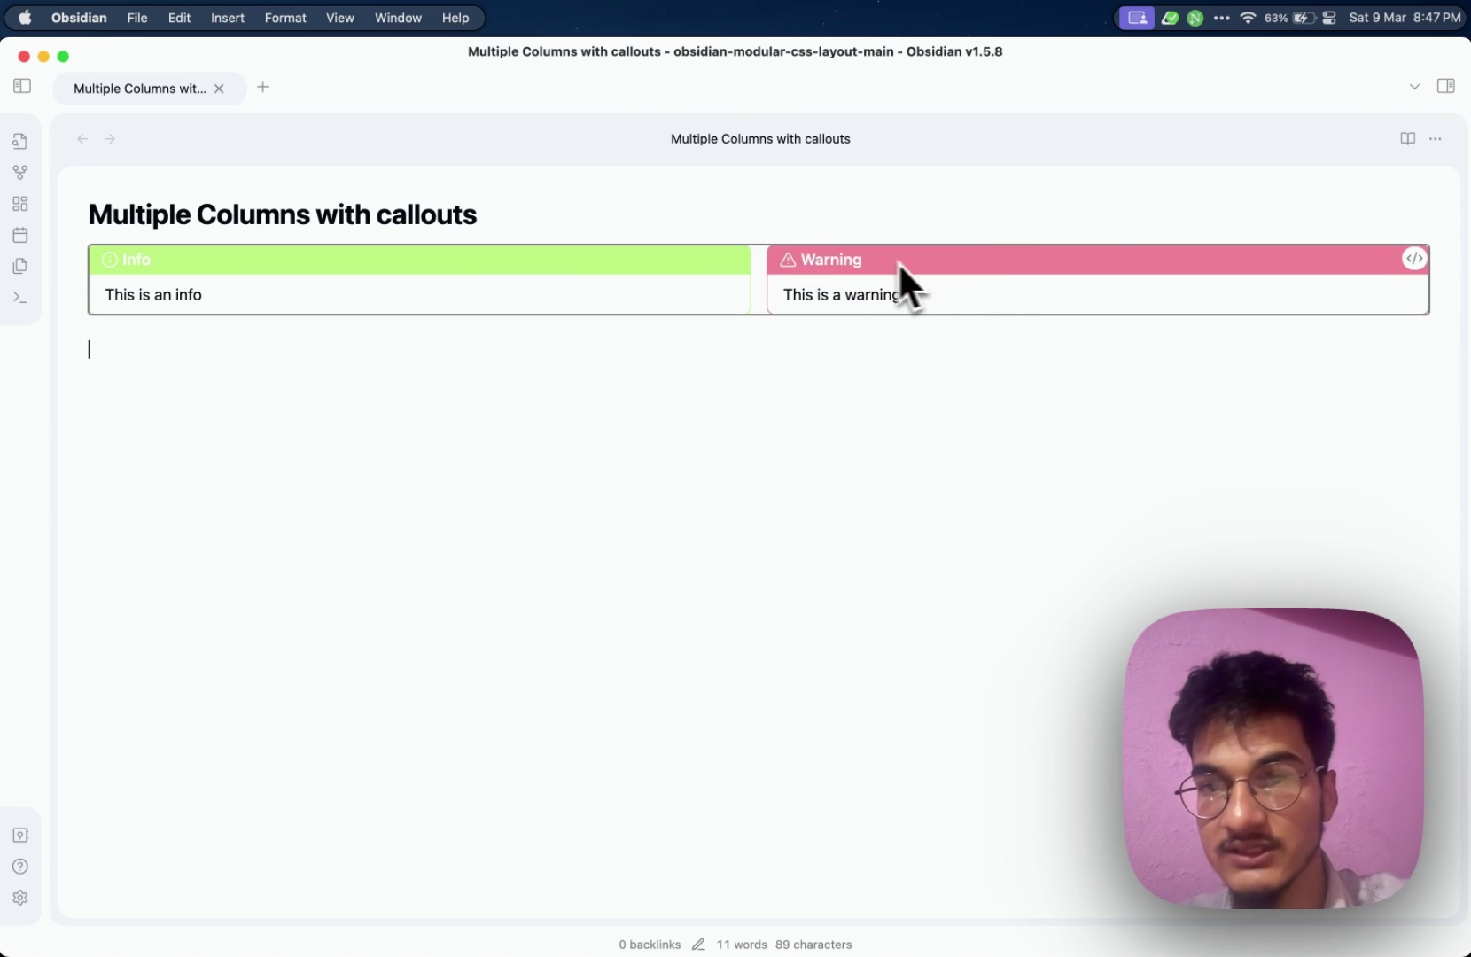
# Preview the note in reading view, return to editing, and inspect the separator line between the nested callouts in the source
pyautogui.press('super+e')
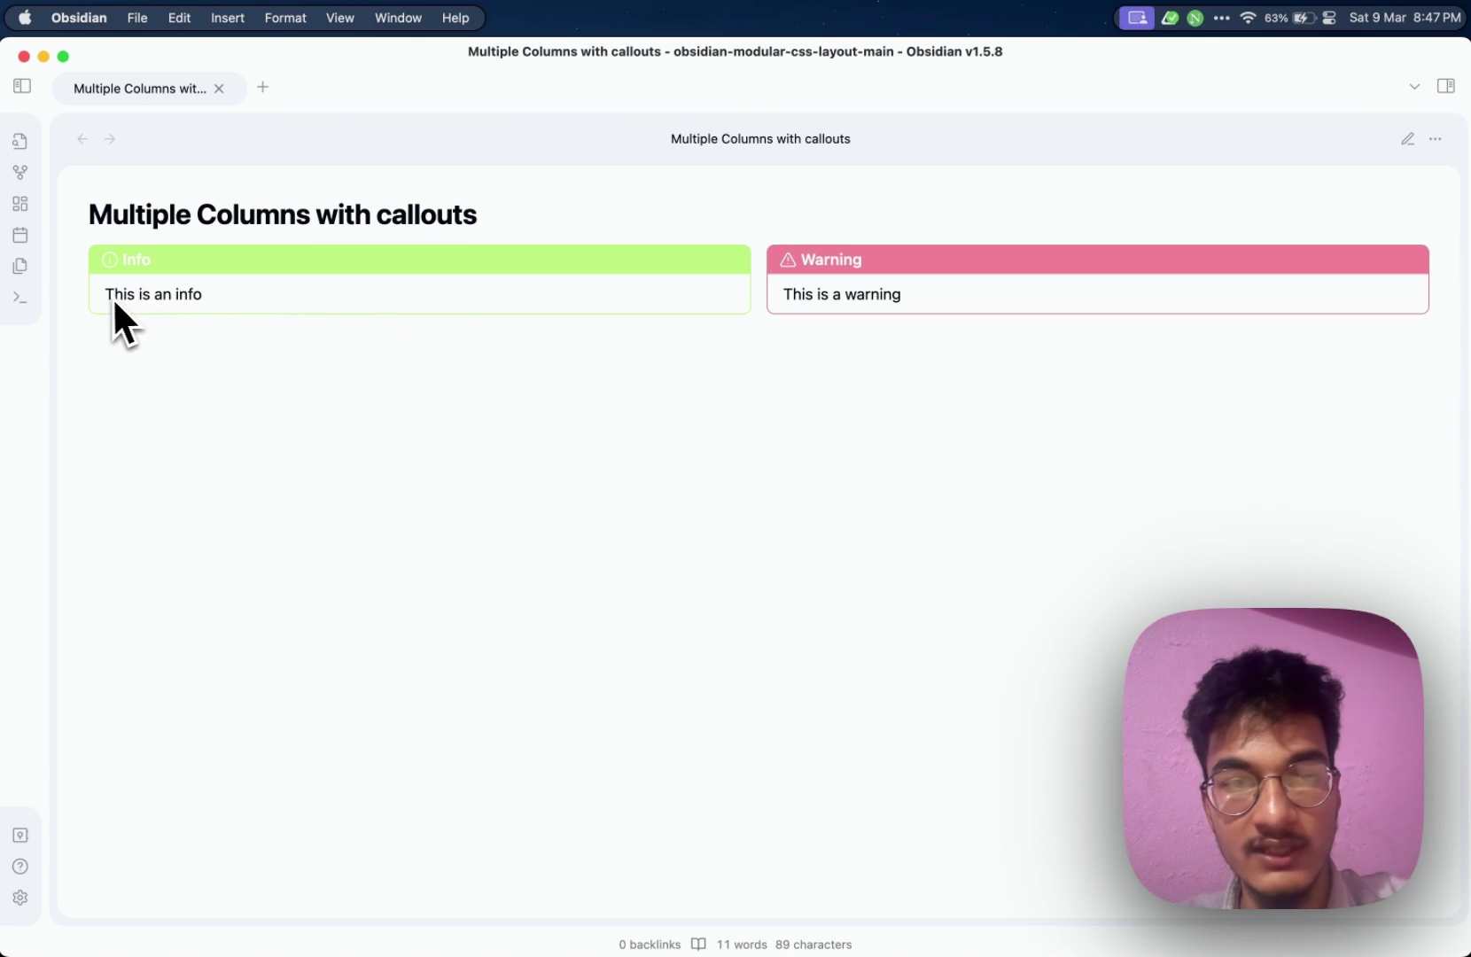
pyautogui.press('super+e')
pyautogui.click(1413, 255)
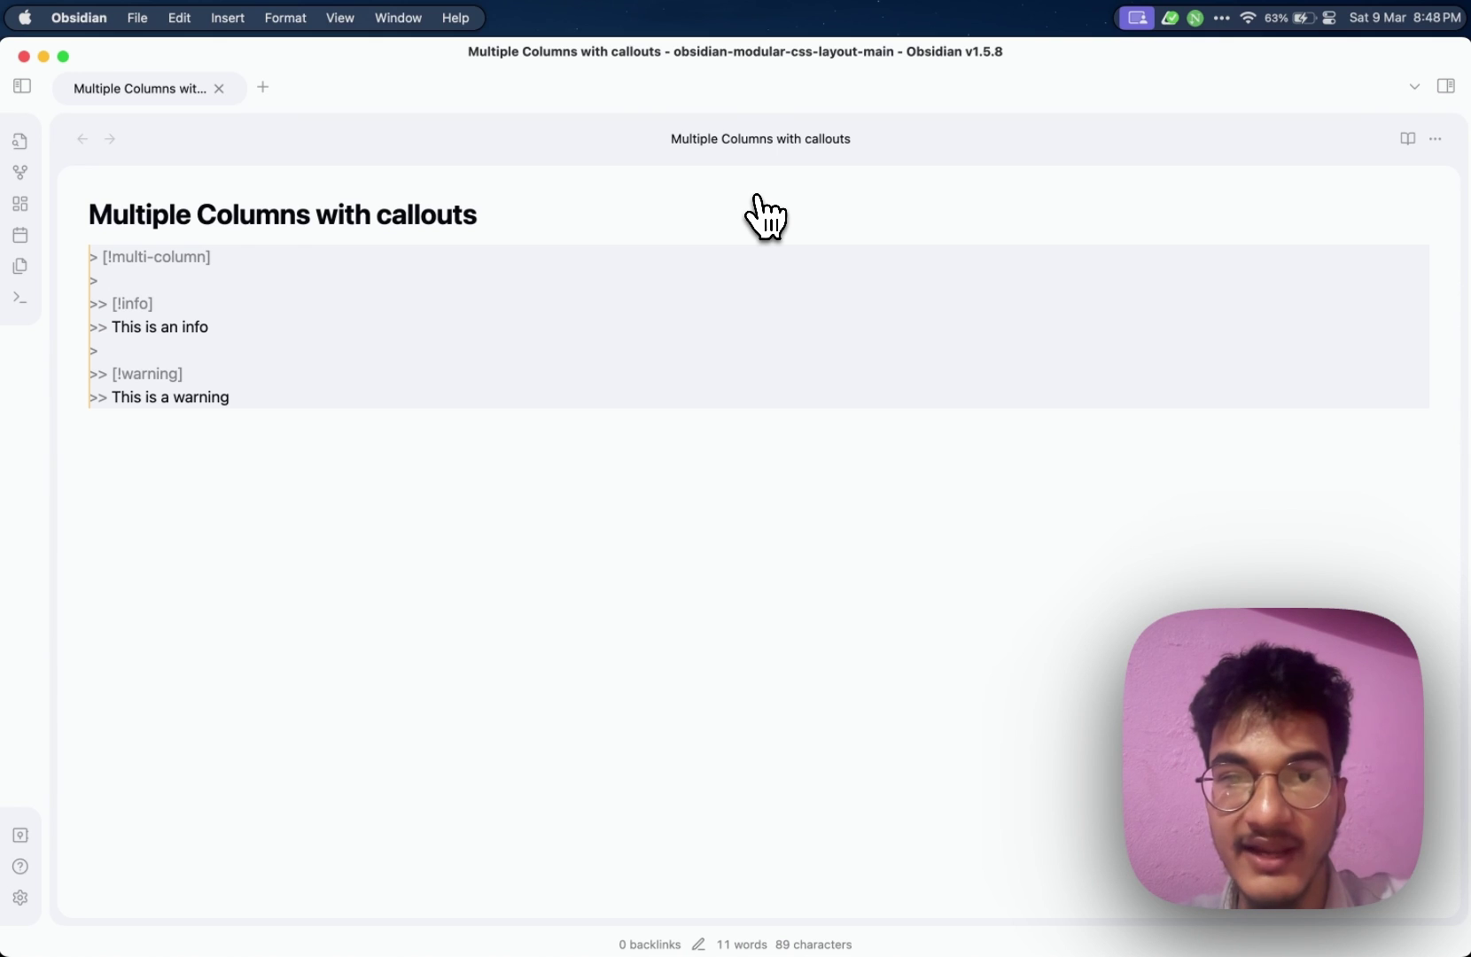
pyautogui.click(174, 352)
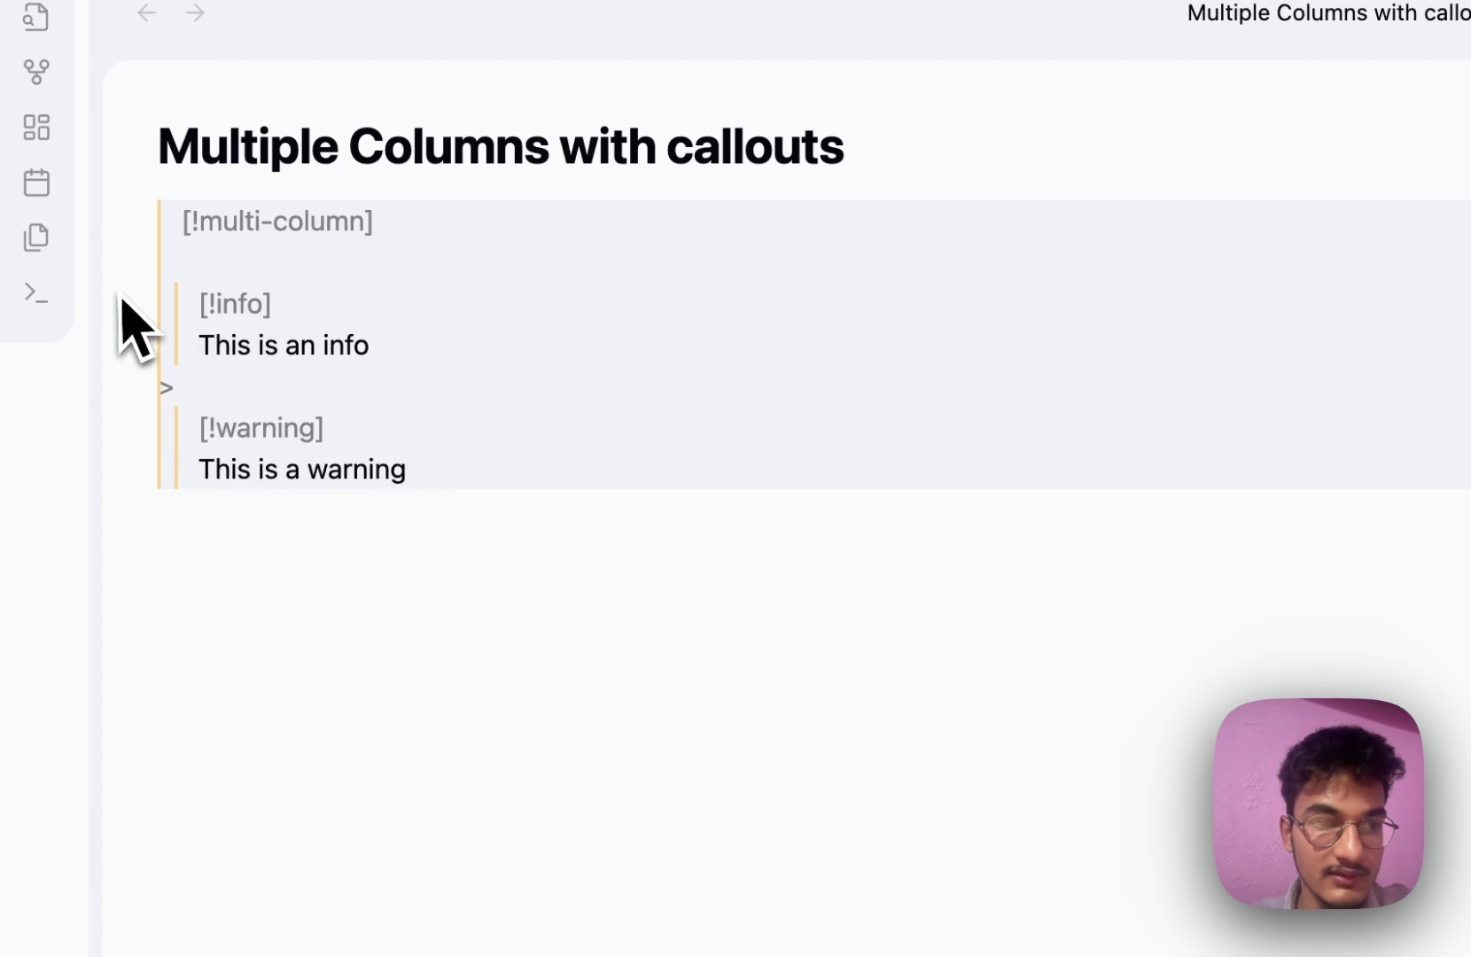
# Duplicate the nested info and warning callouts below the originals with a single-quoted separator line, and preview the note in reading view
pyautogui.click(463, 500)
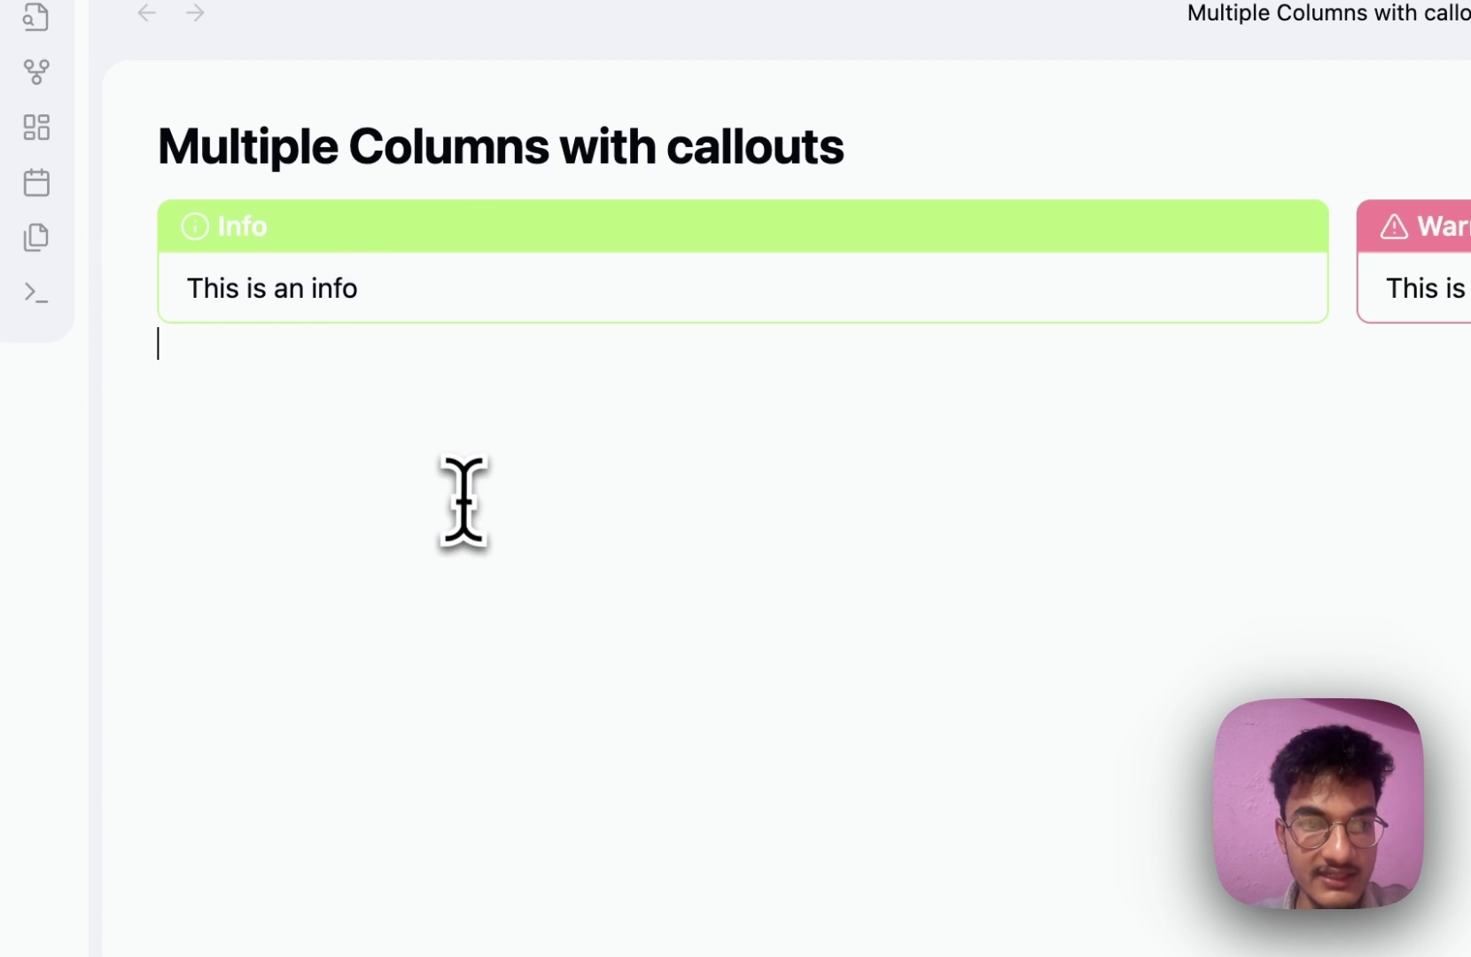
pyautogui.click(620, 432)
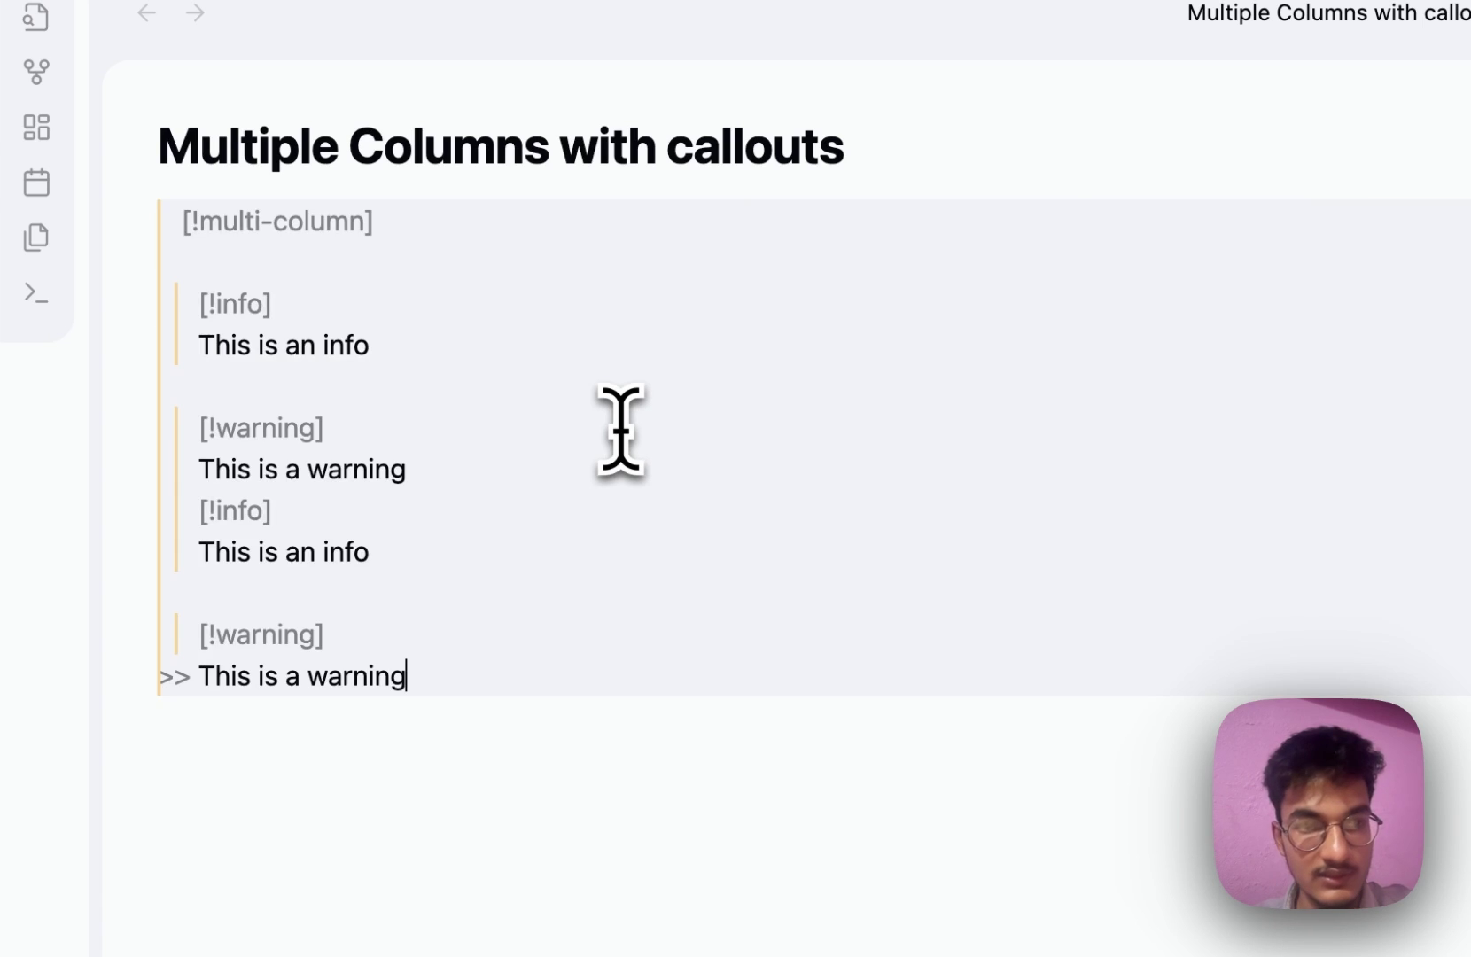
pyautogui.click(463, 458)
pyautogui.press('Return')
pyautogui.press('BackSpace')
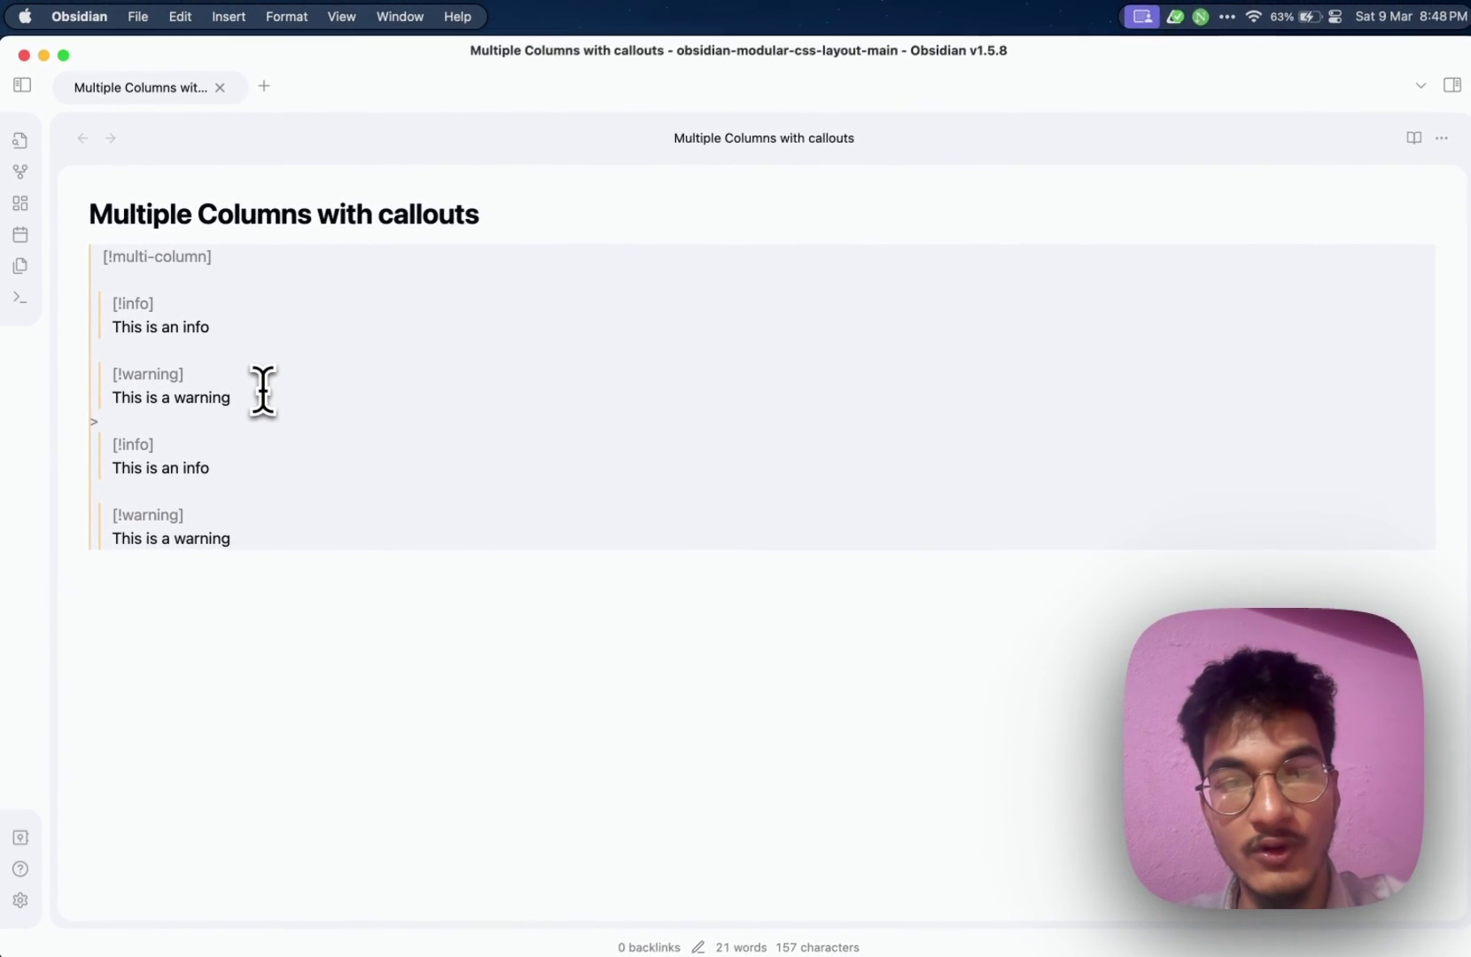
pyautogui.press('super+e')
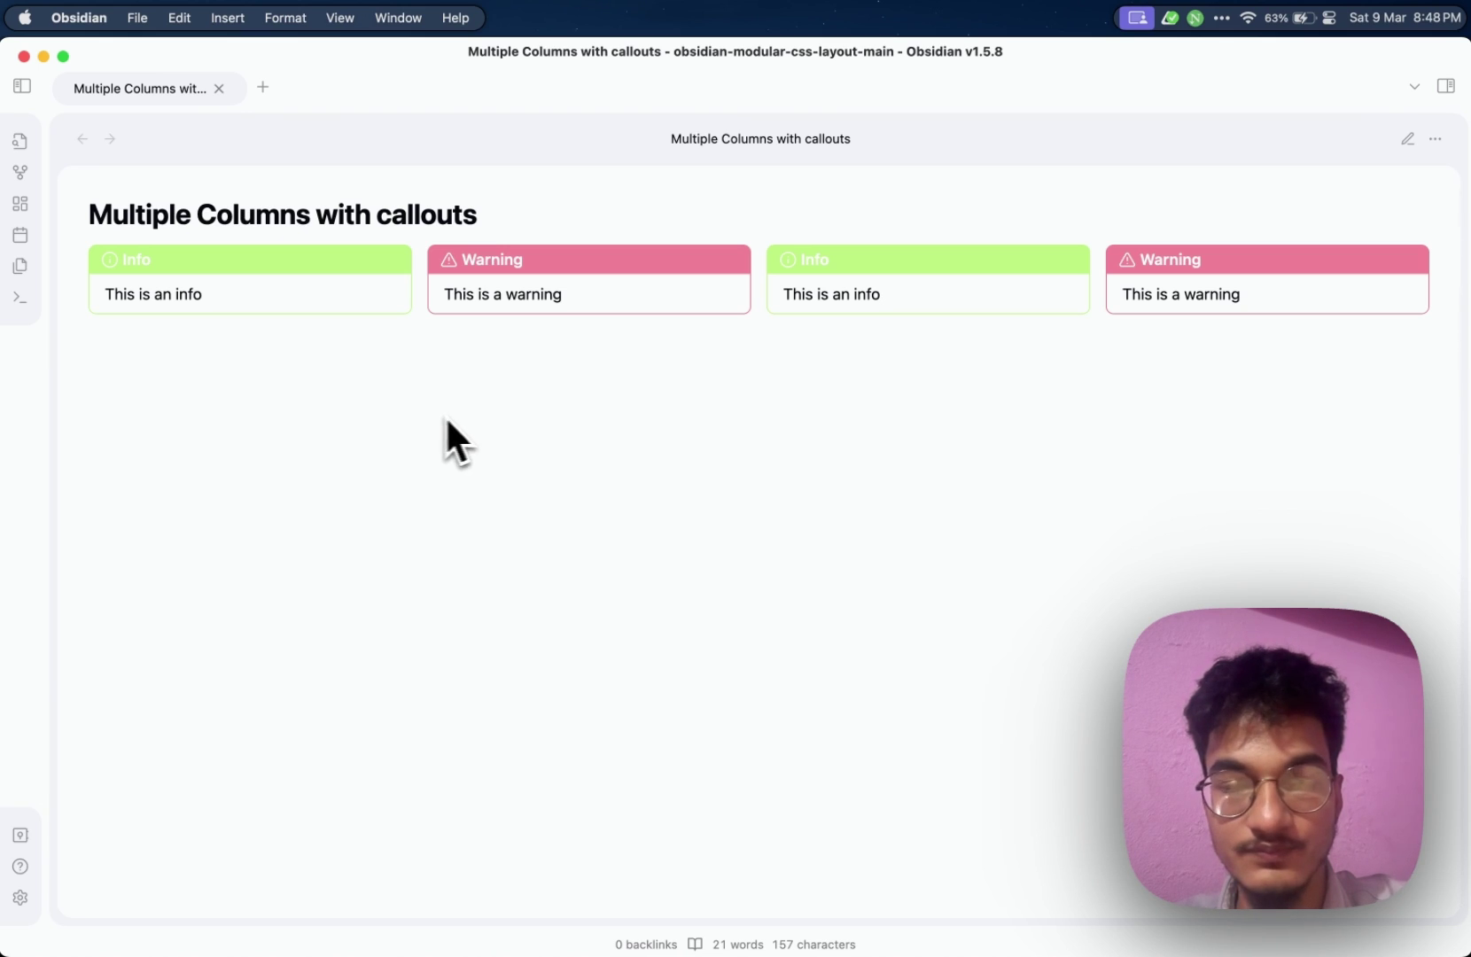
# Return to editing and add the bullets "List 1" and "List 2" under the text of the first info callout
pyautogui.press('super+e')
pyautogui.click(283, 328)
pyautogui.press('Return')
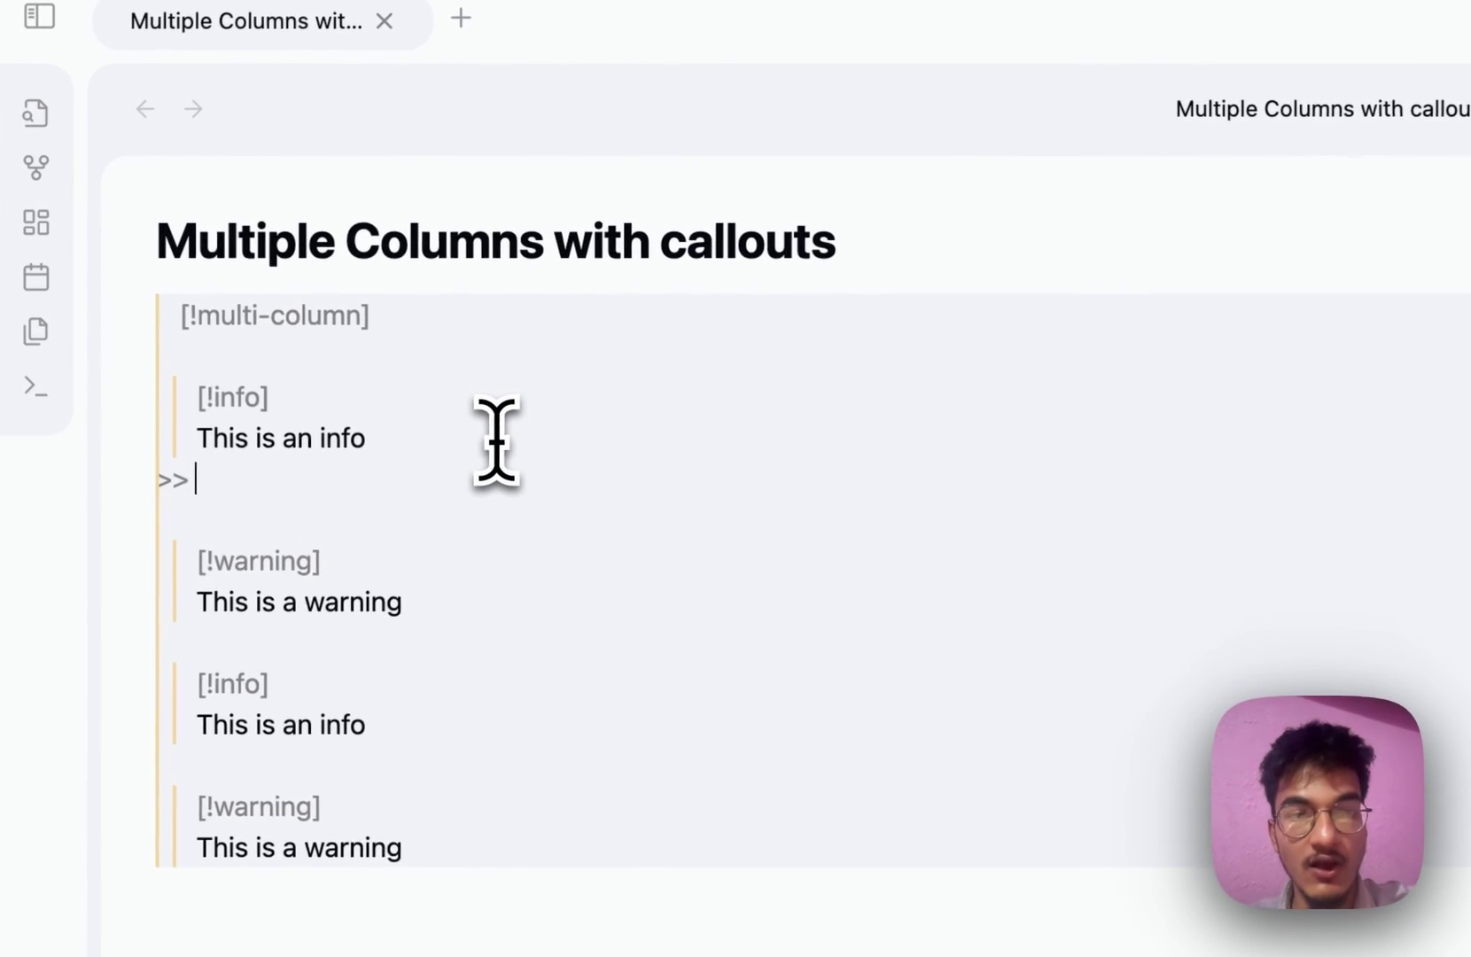
pyautogui.write('- ')
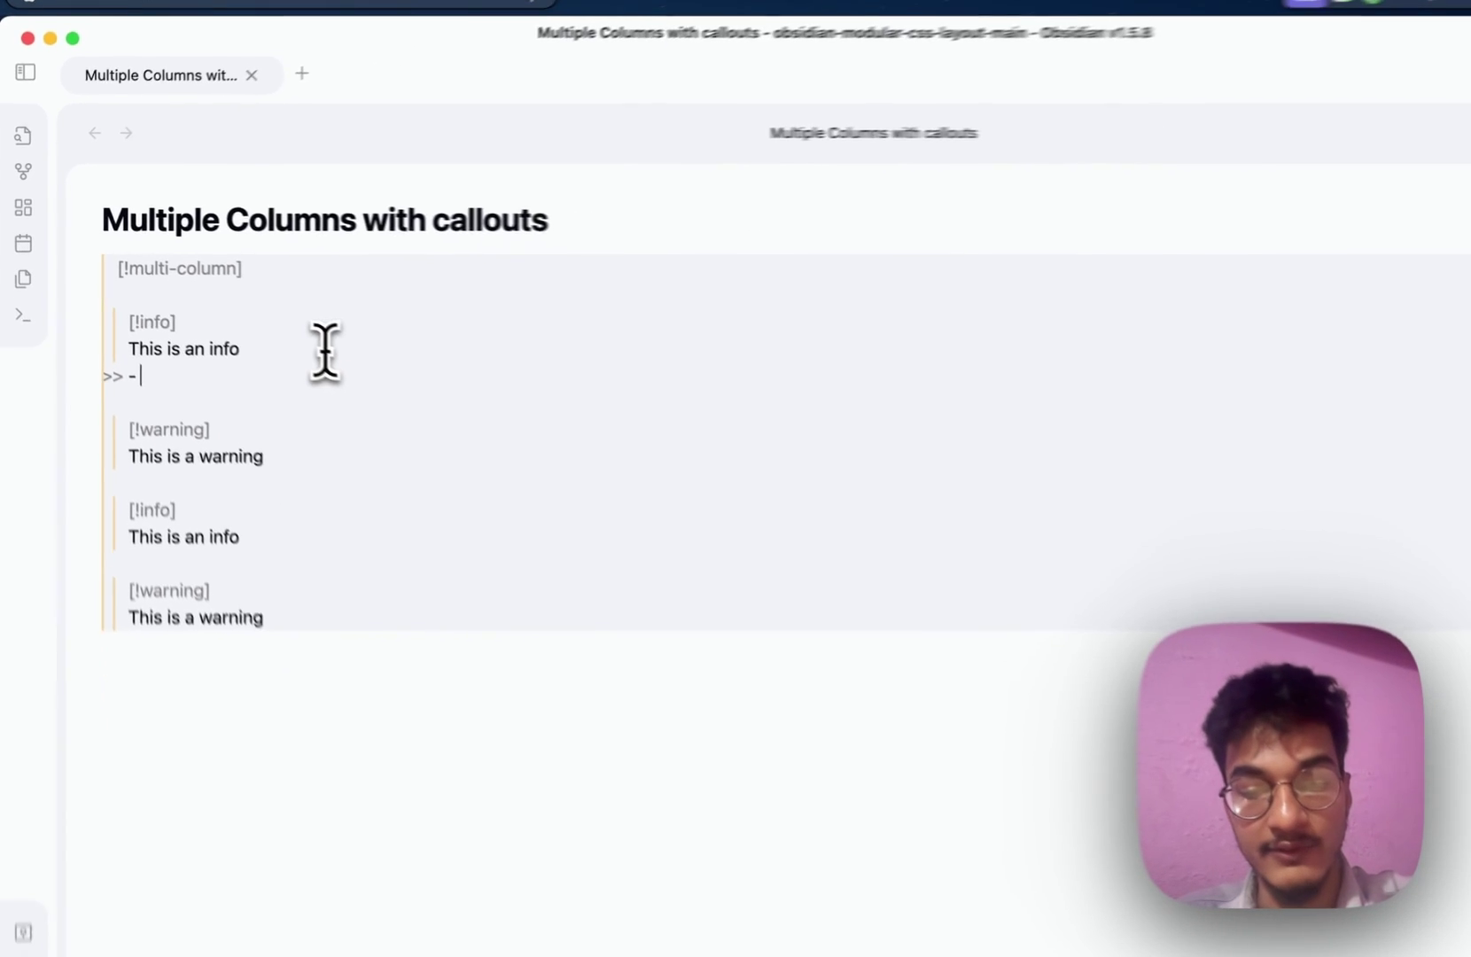
pyautogui.write('List 1')
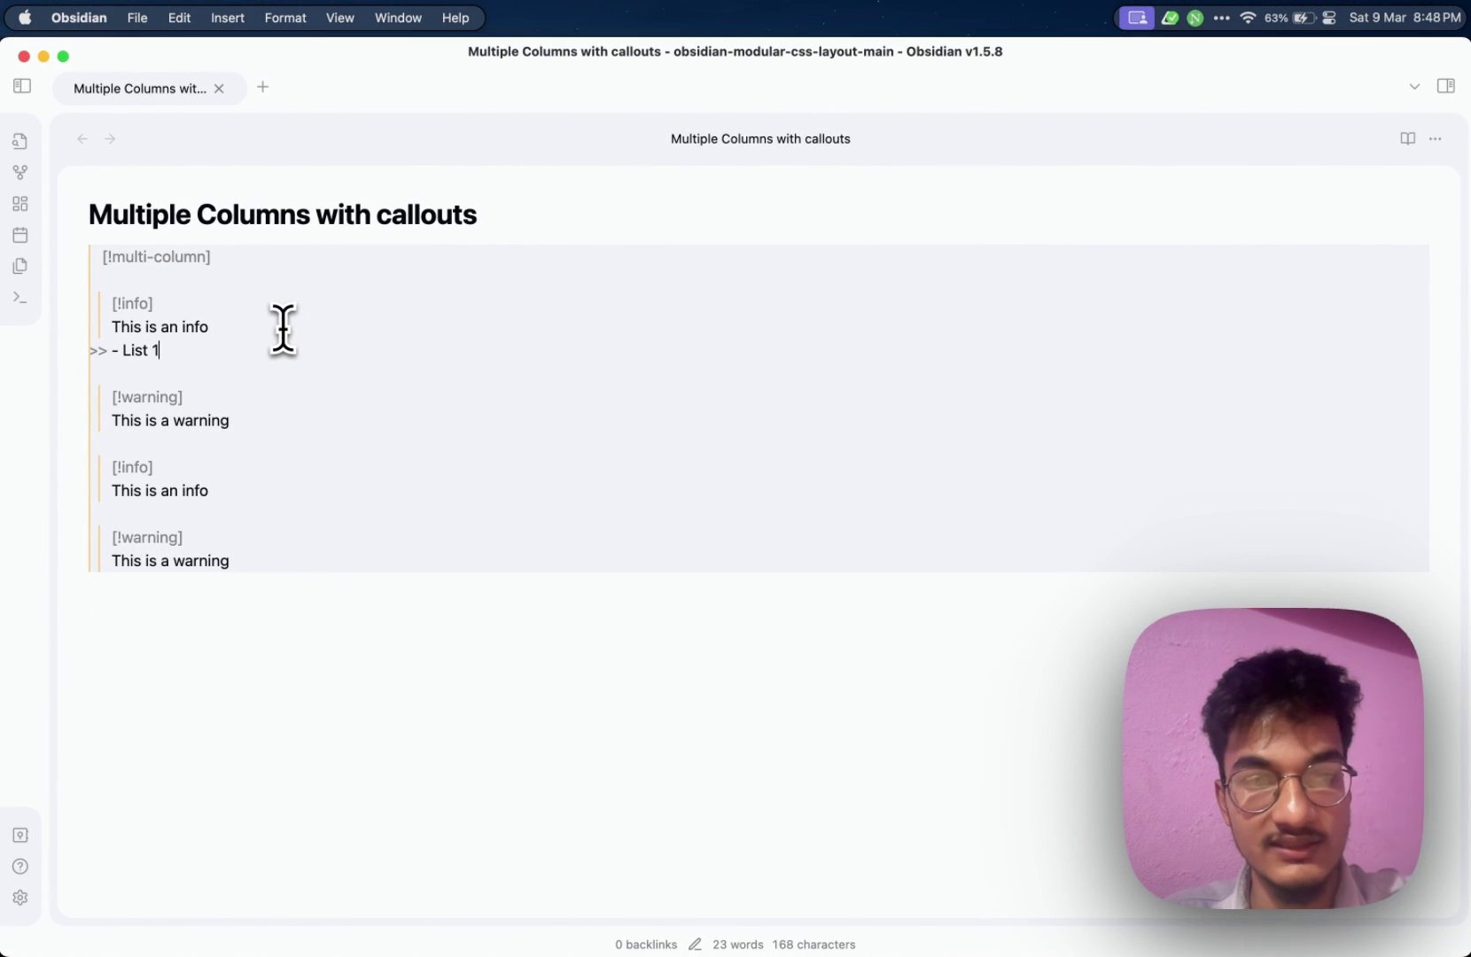
pyautogui.press('Return')
pyautogui.write('List 2')
pyautogui.press('Return')
pyautogui.write('##')
pyautogui.press('BackSpace')
pyautogui.press('BackSpace')
pyautogui.press('BackSpace')
pyautogui.press('BackSpace')
# Add the level-two heading "Heading 2" and a bullet "List" under the text of the first warning callout
pyautogui.click(312, 473)
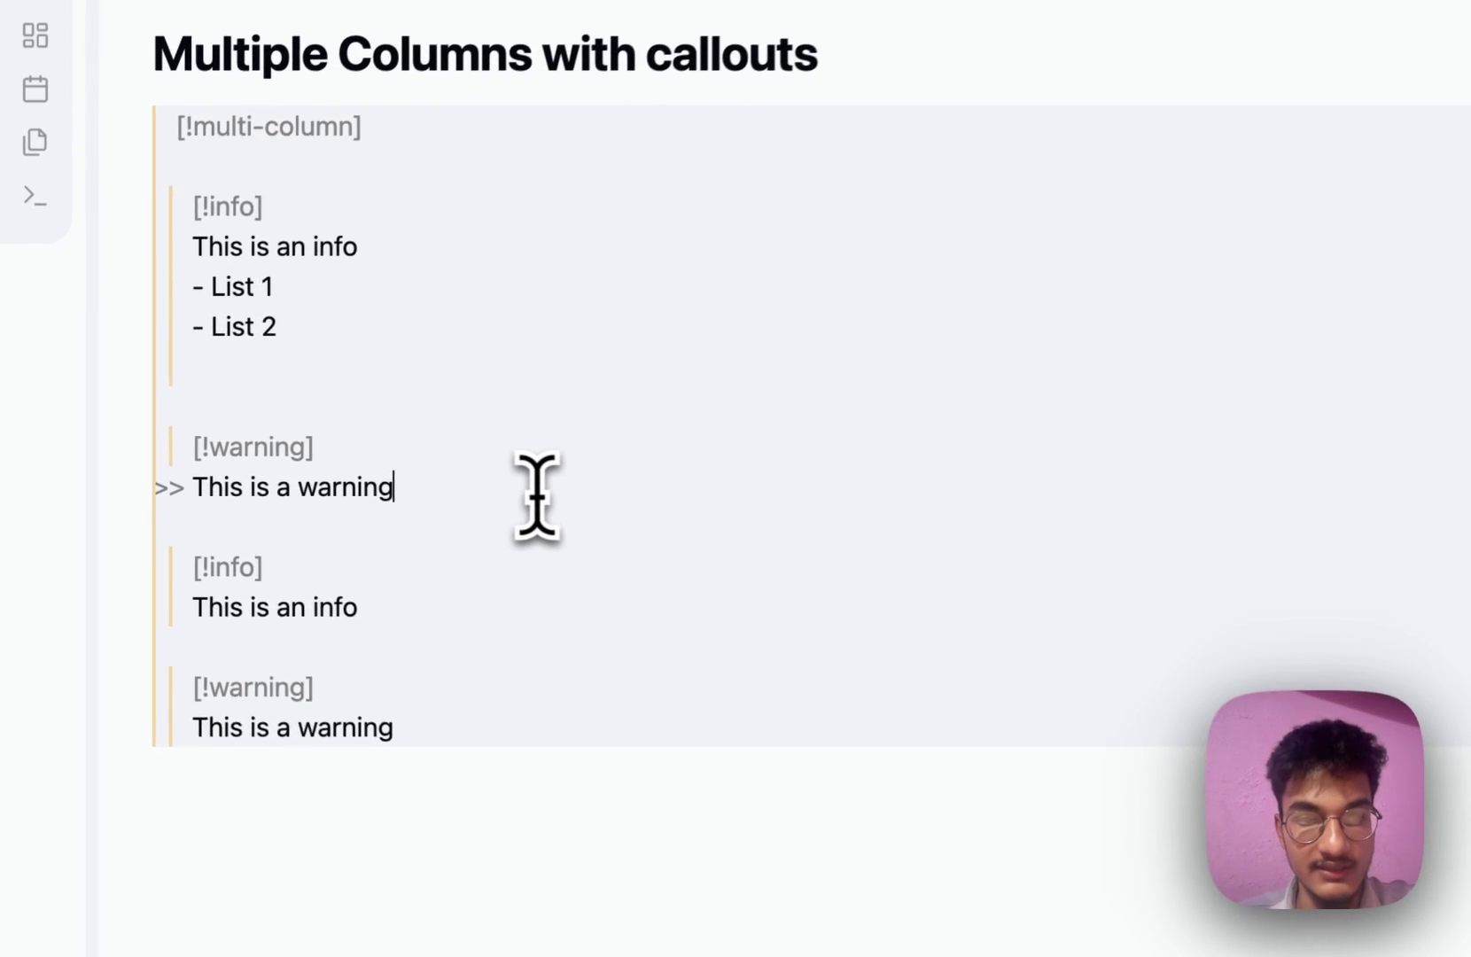
pyautogui.press('Return')
pyautogui.write('## H')
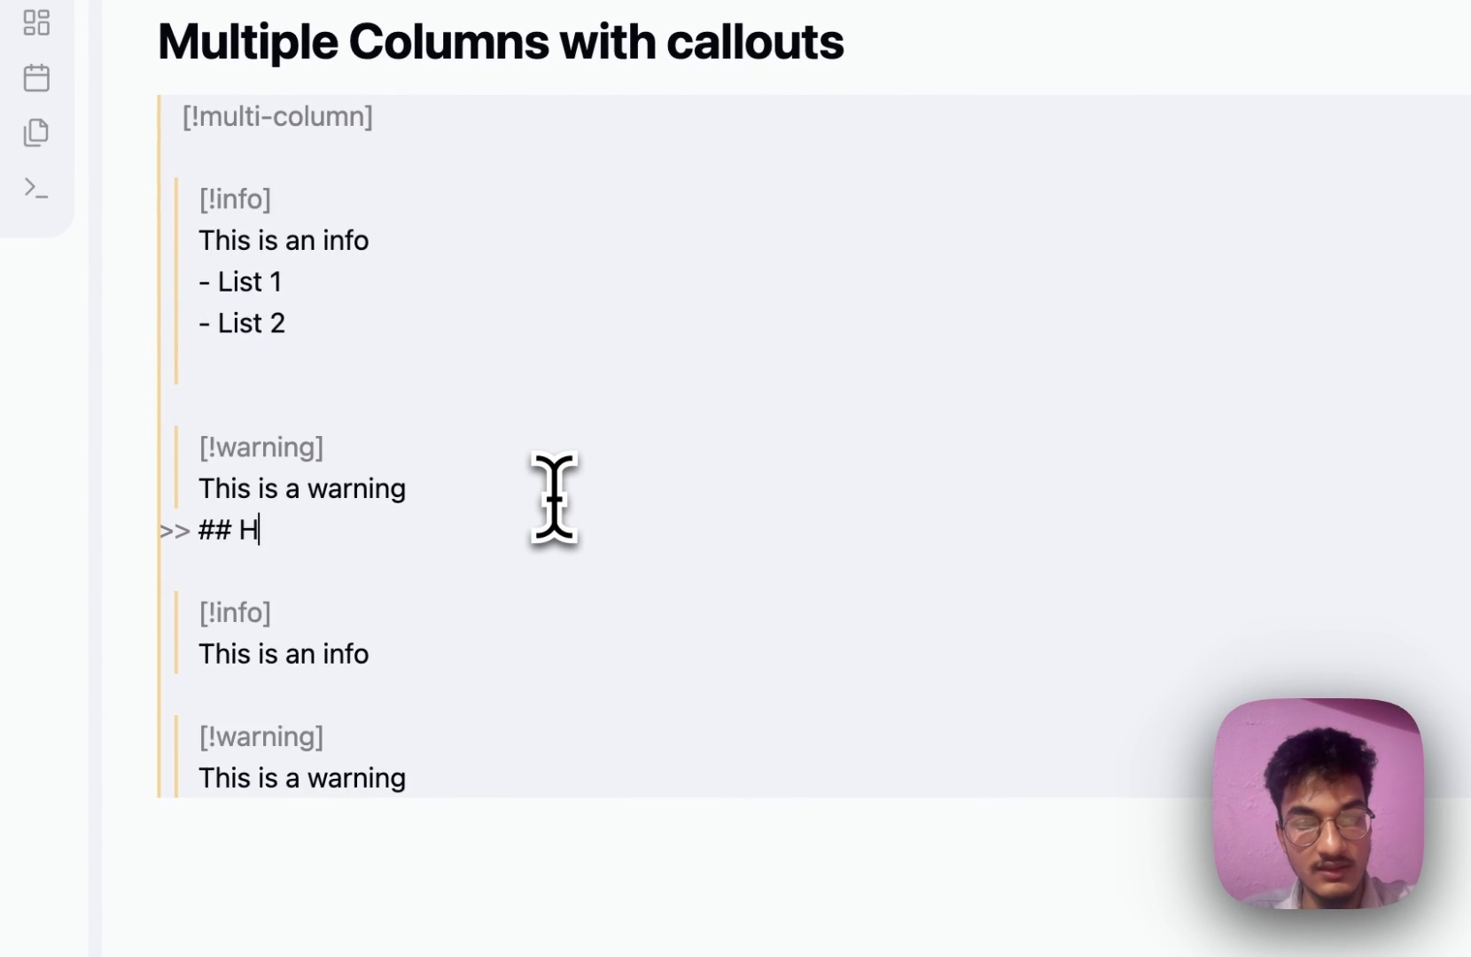
pyautogui.write('eading 2')
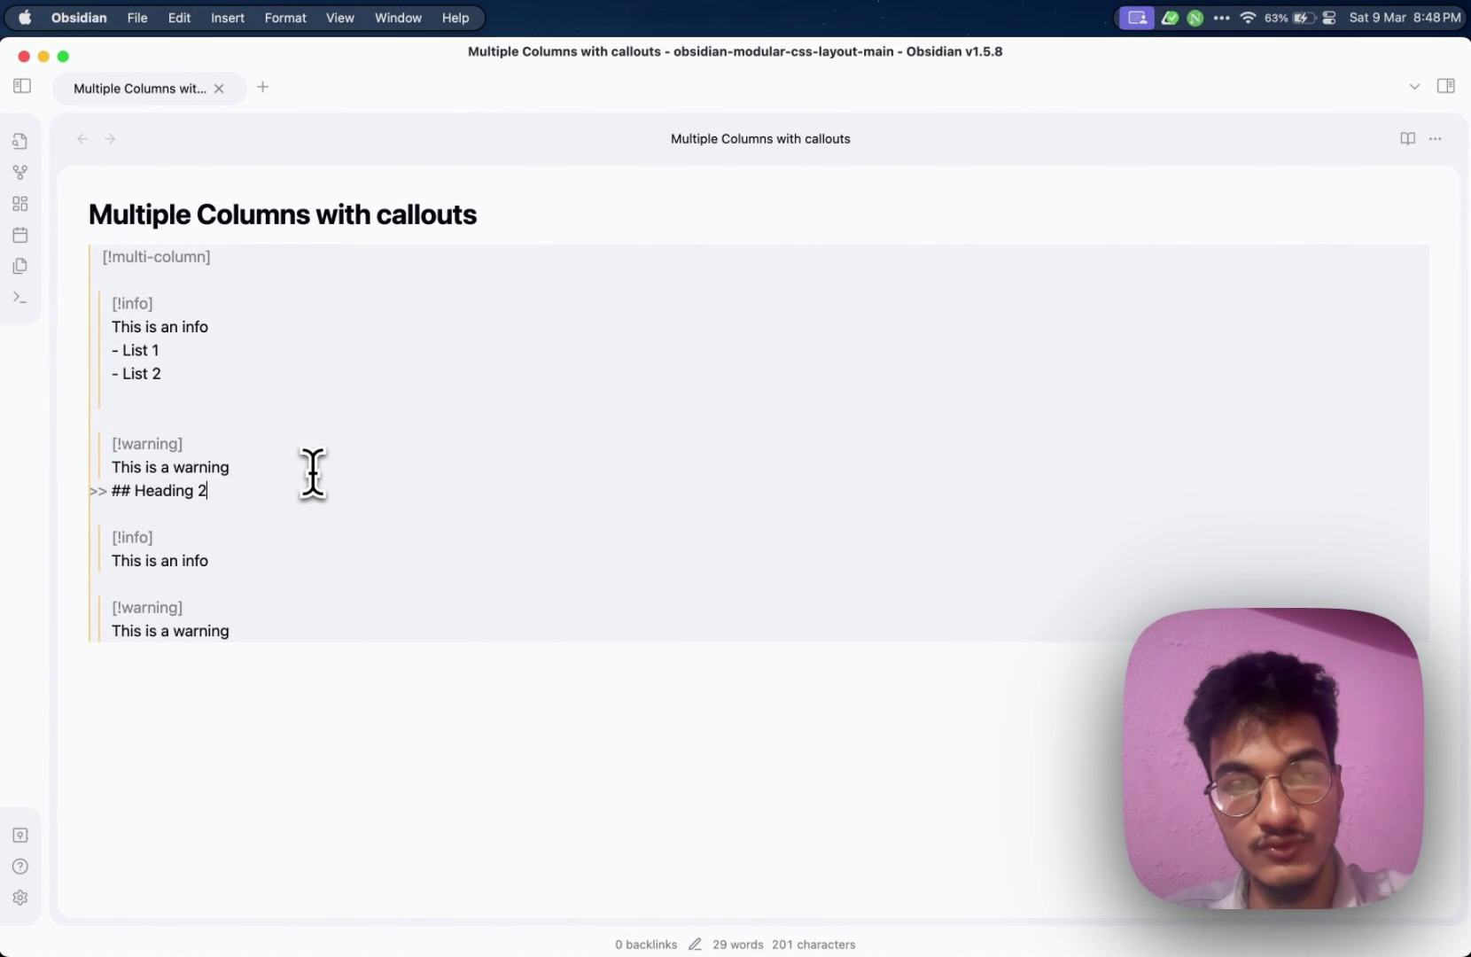
pyautogui.press('Return')
pyautogui.write('- List')
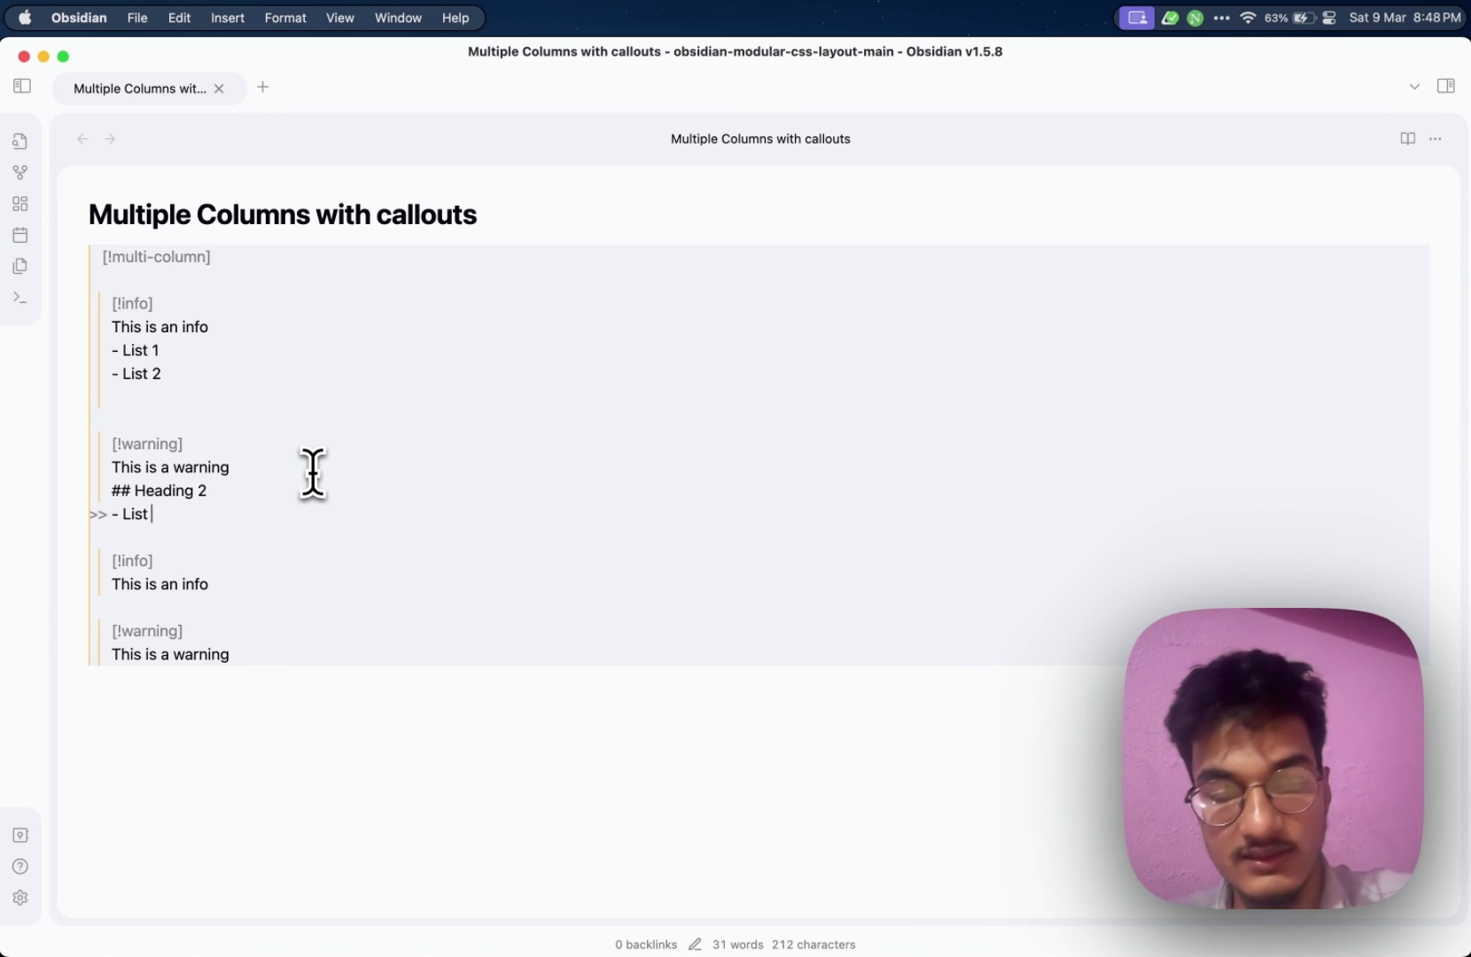
# Review the callout columns in reading view and compare them with the [!multi-column] source in editing view
pyautogui.press('super+e')
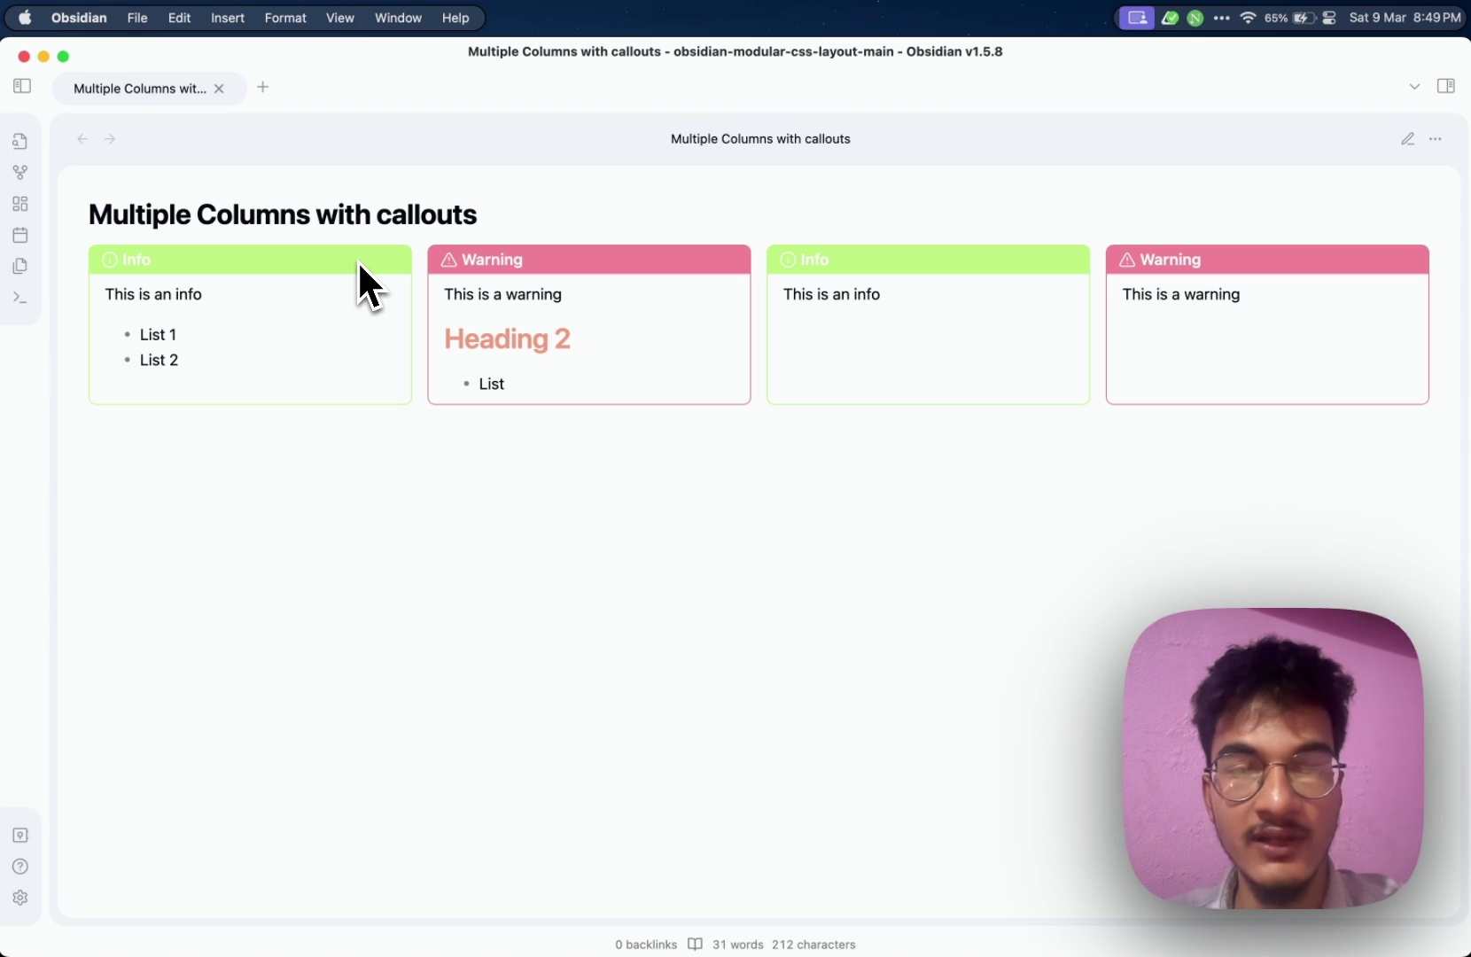
pyautogui.press('super+e')
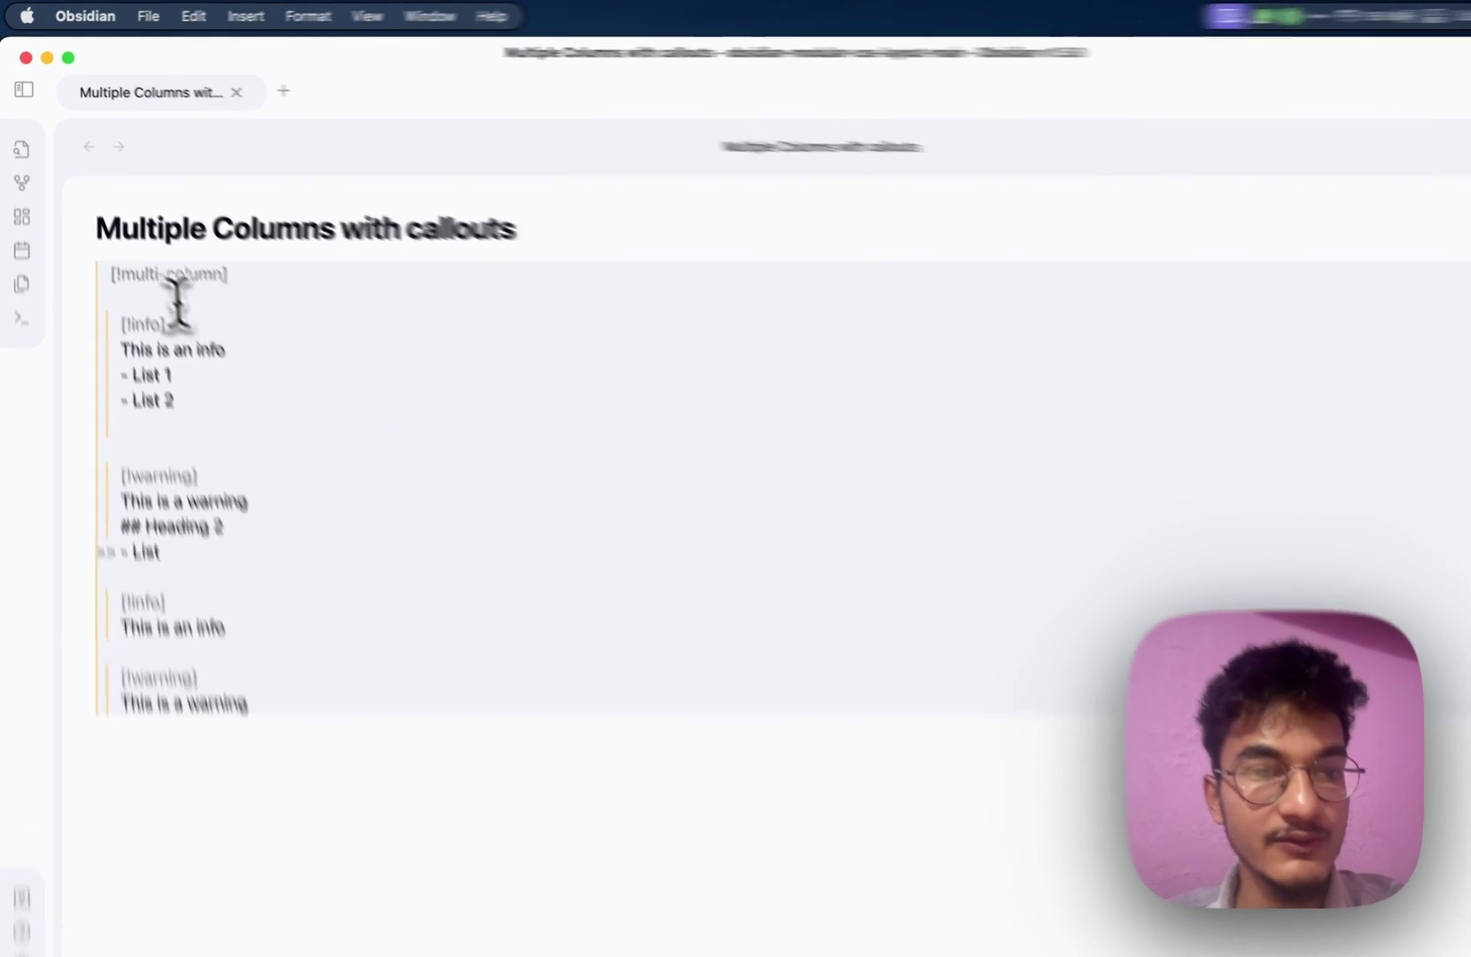
pyautogui.click(133, 259)
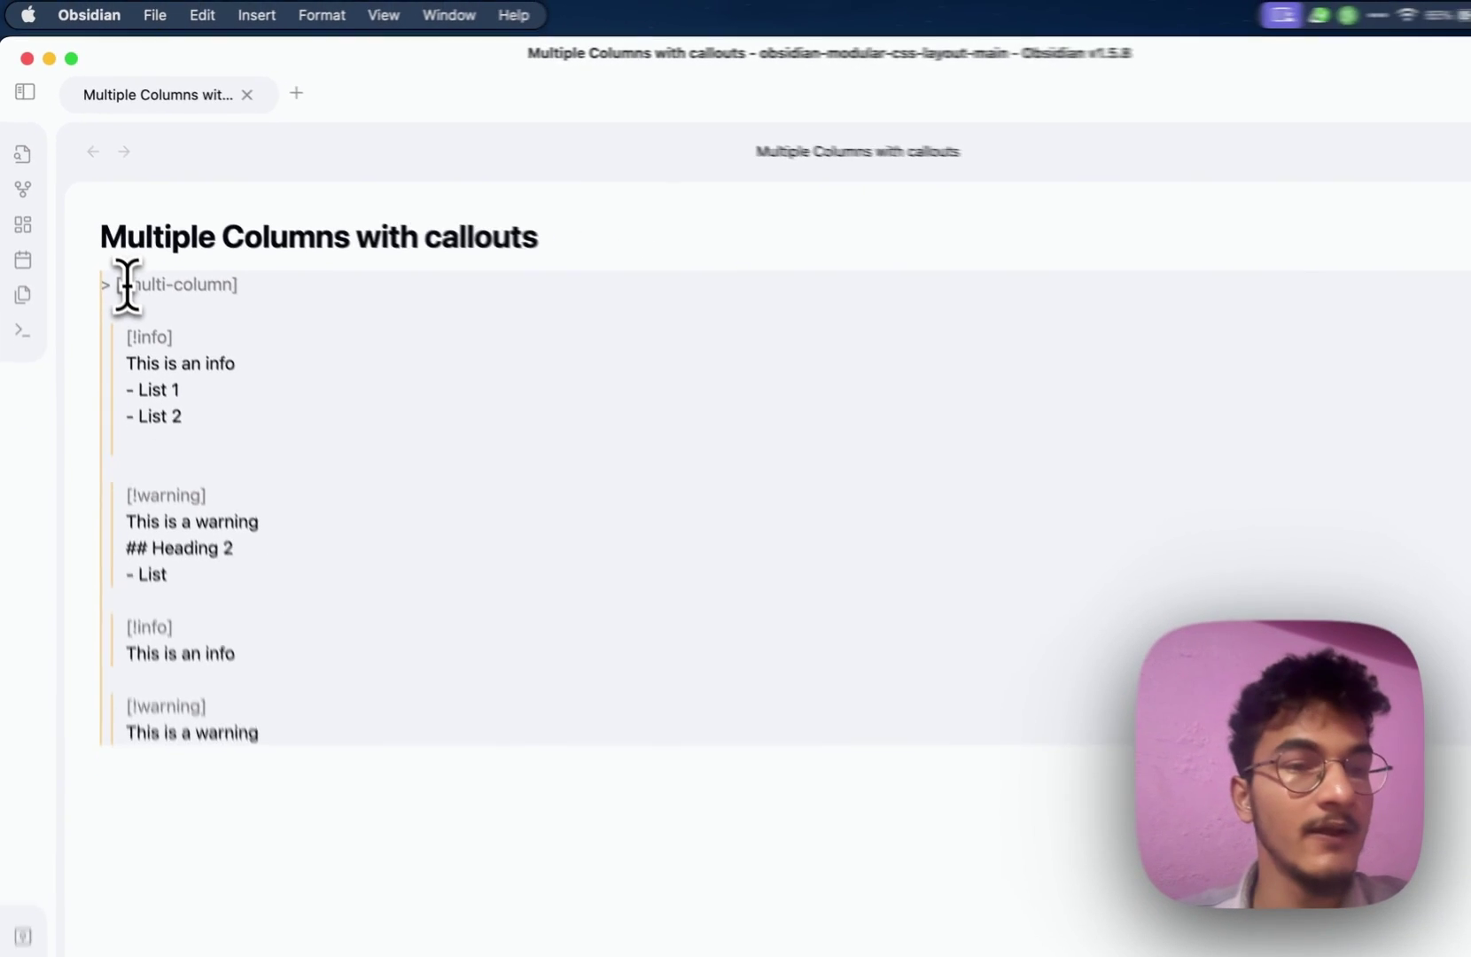
pyautogui.press('super+e')
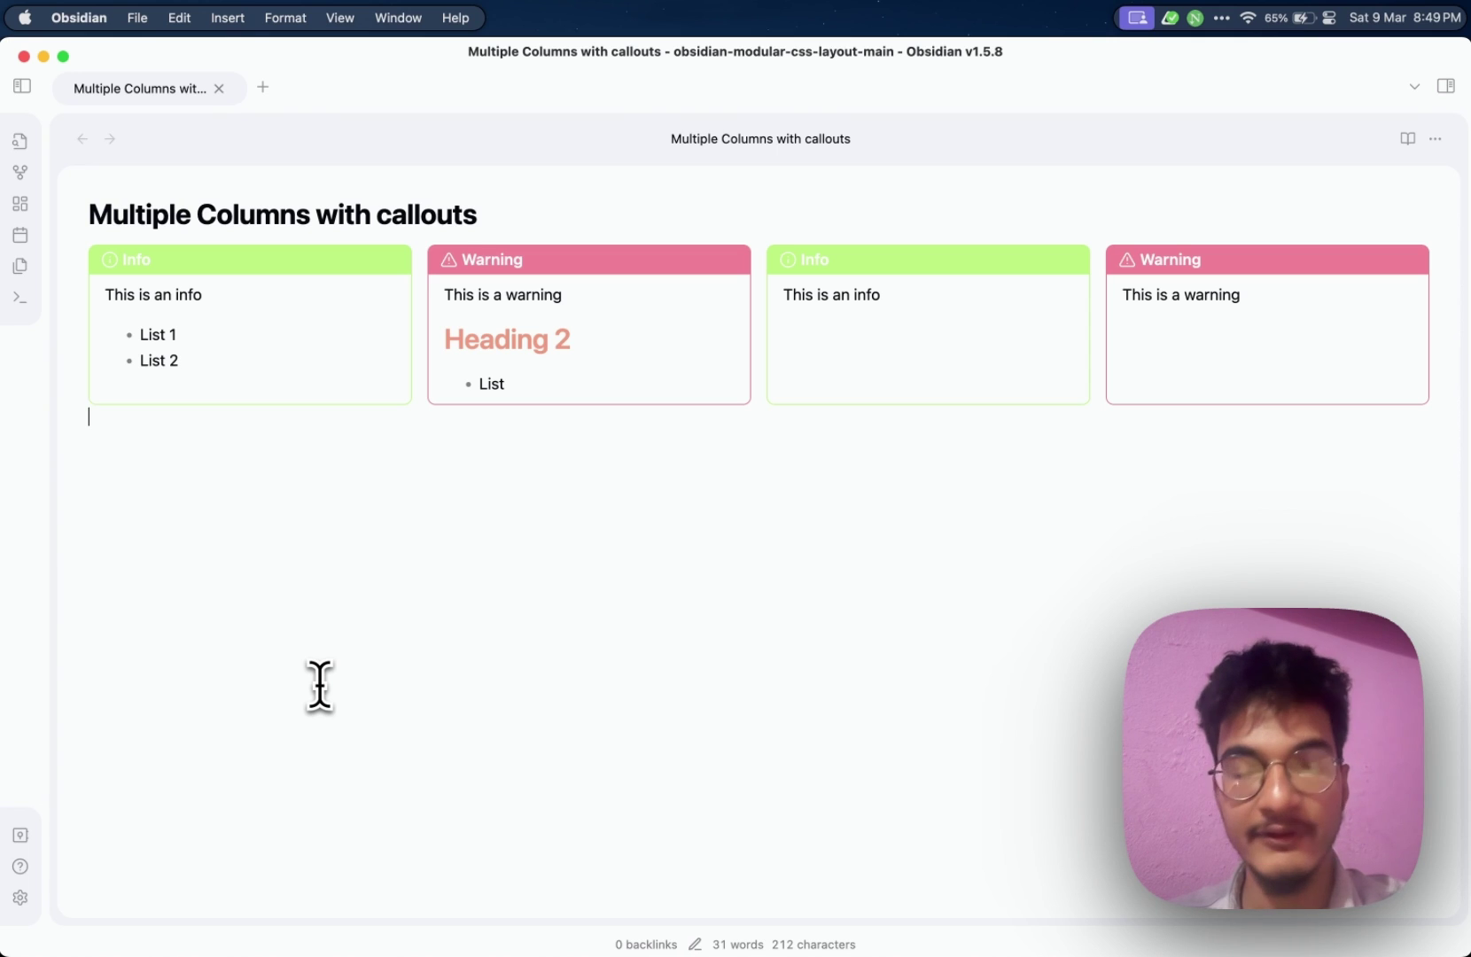
# Create another new note titled "Float Calloutss"
pyautogui.press('super+n')
pyautogui.write('Float')
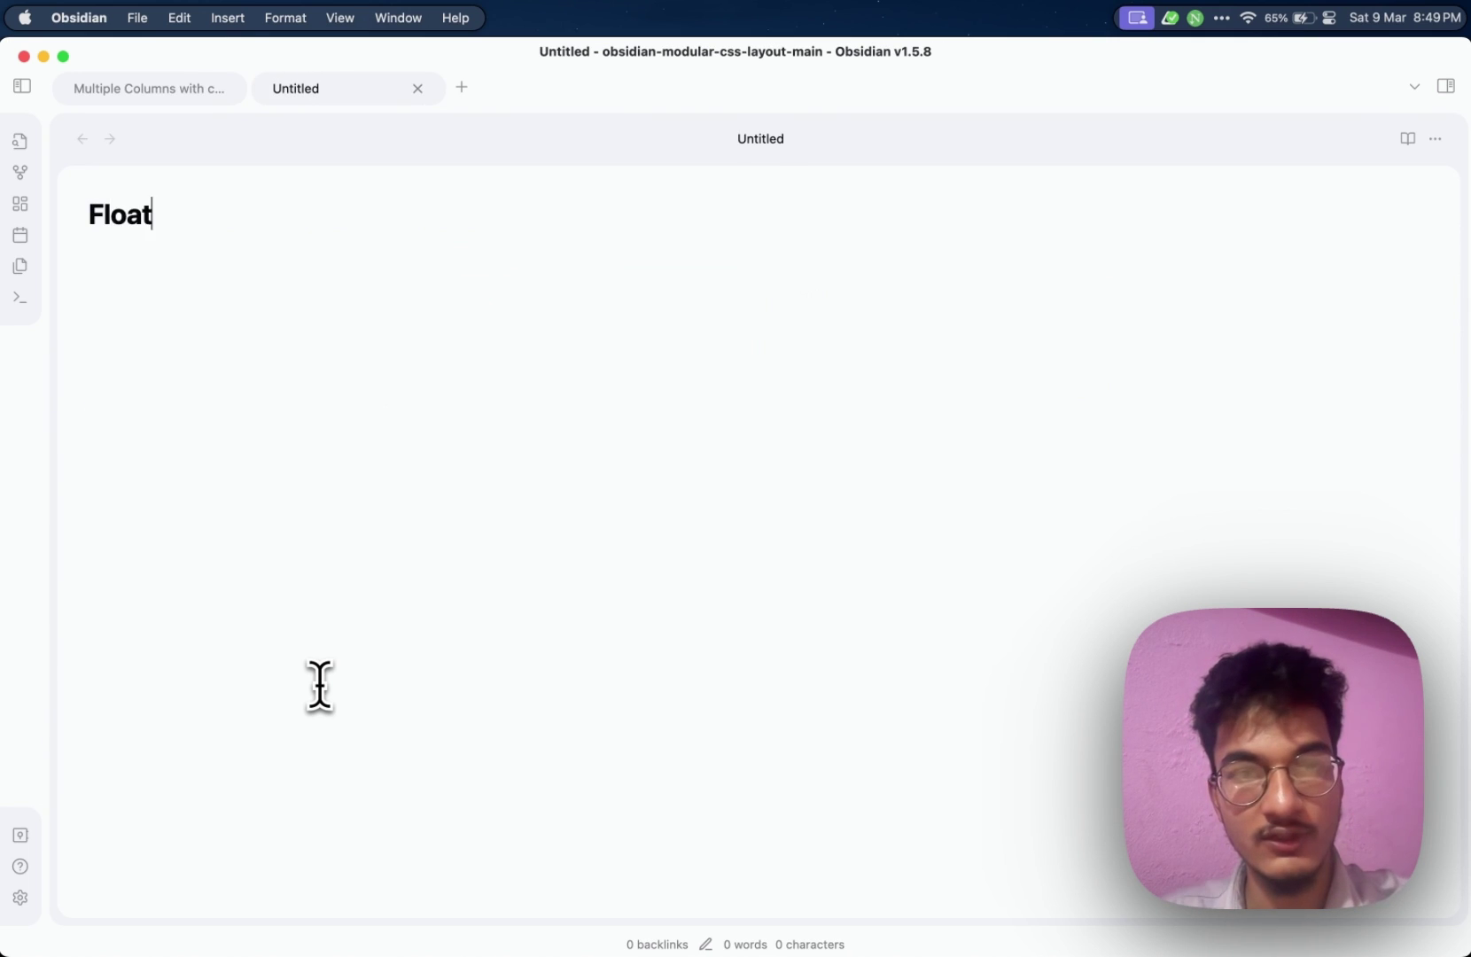
pyautogui.write(' Calloutss')
pyautogui.press('Return')
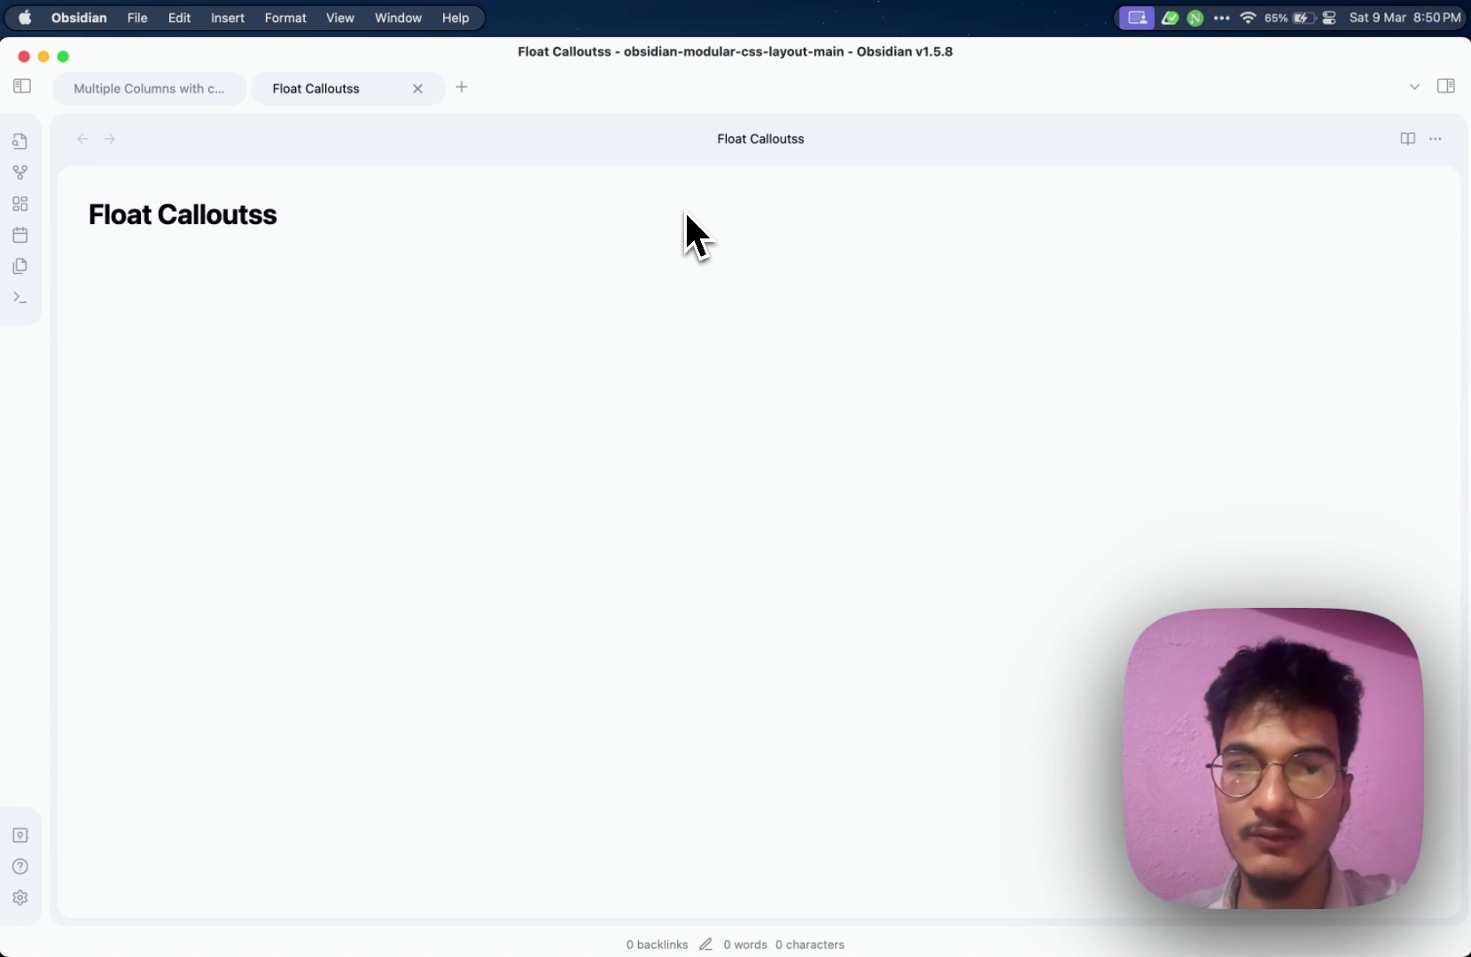
# Add an [!info] callout containing "This is a info callout" to the note and check its rendering in reading view
pyautogui.press('super+space')
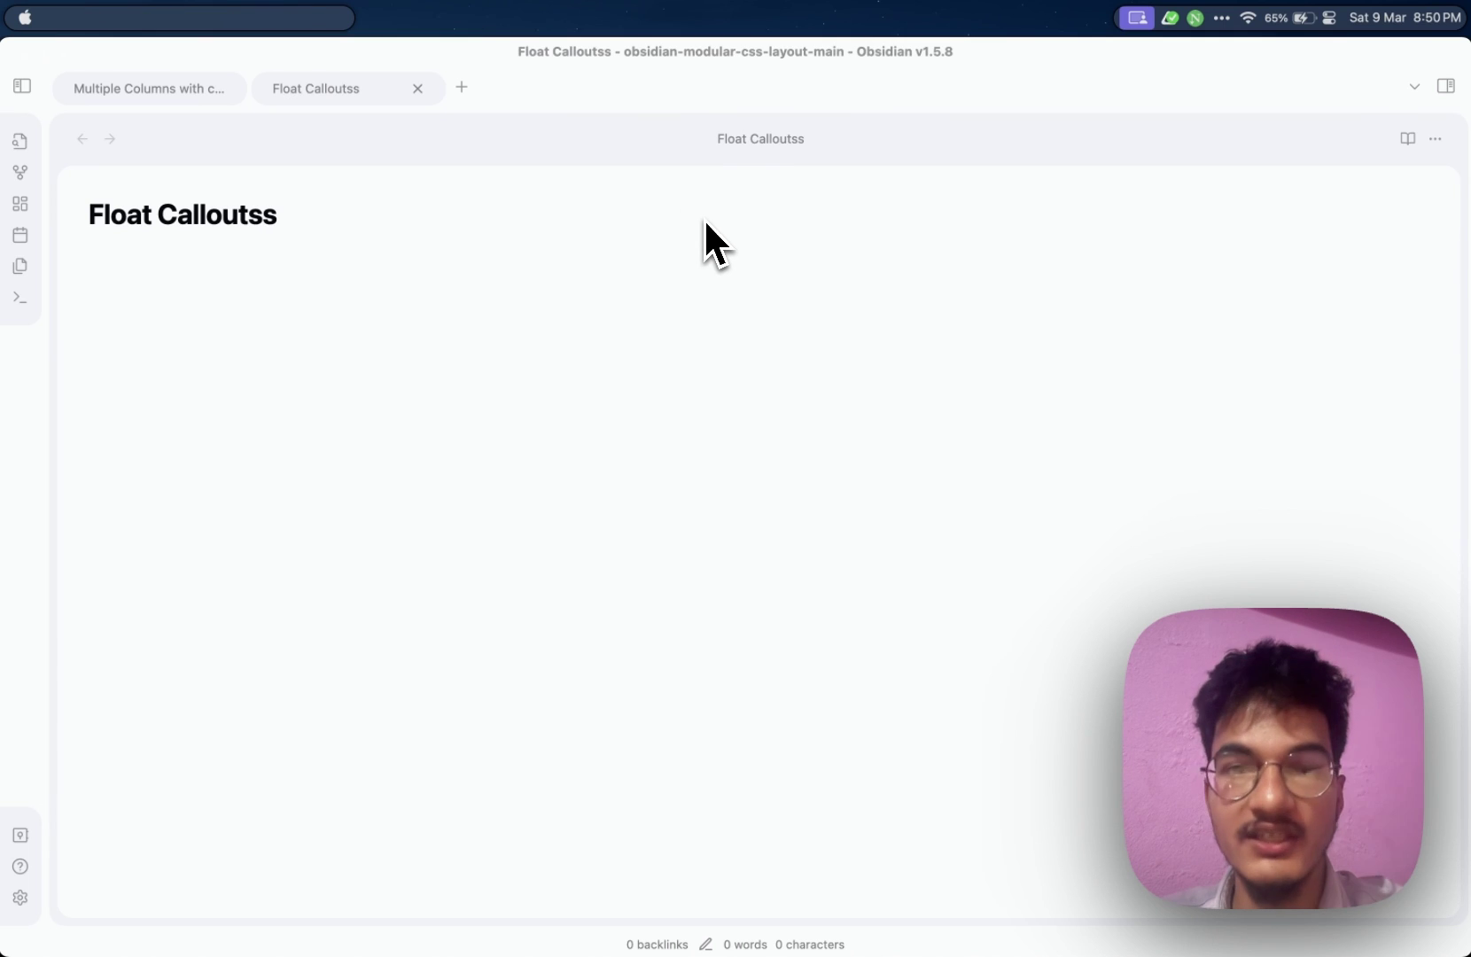
pyautogui.click(518, 270)
pyautogui.write('> ')
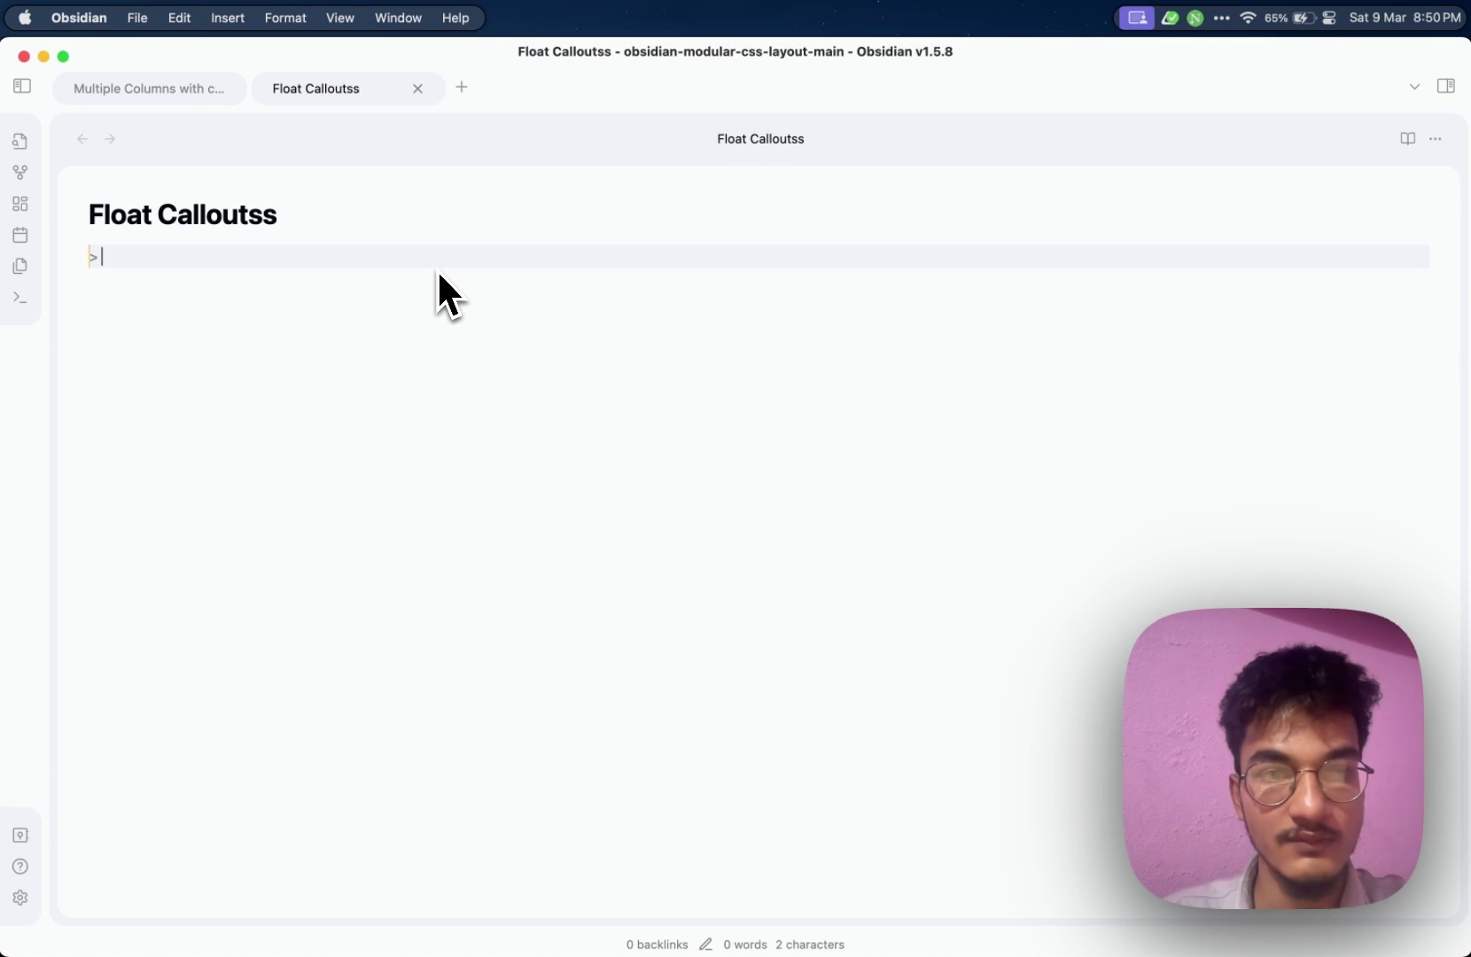
pyautogui.write('[info')
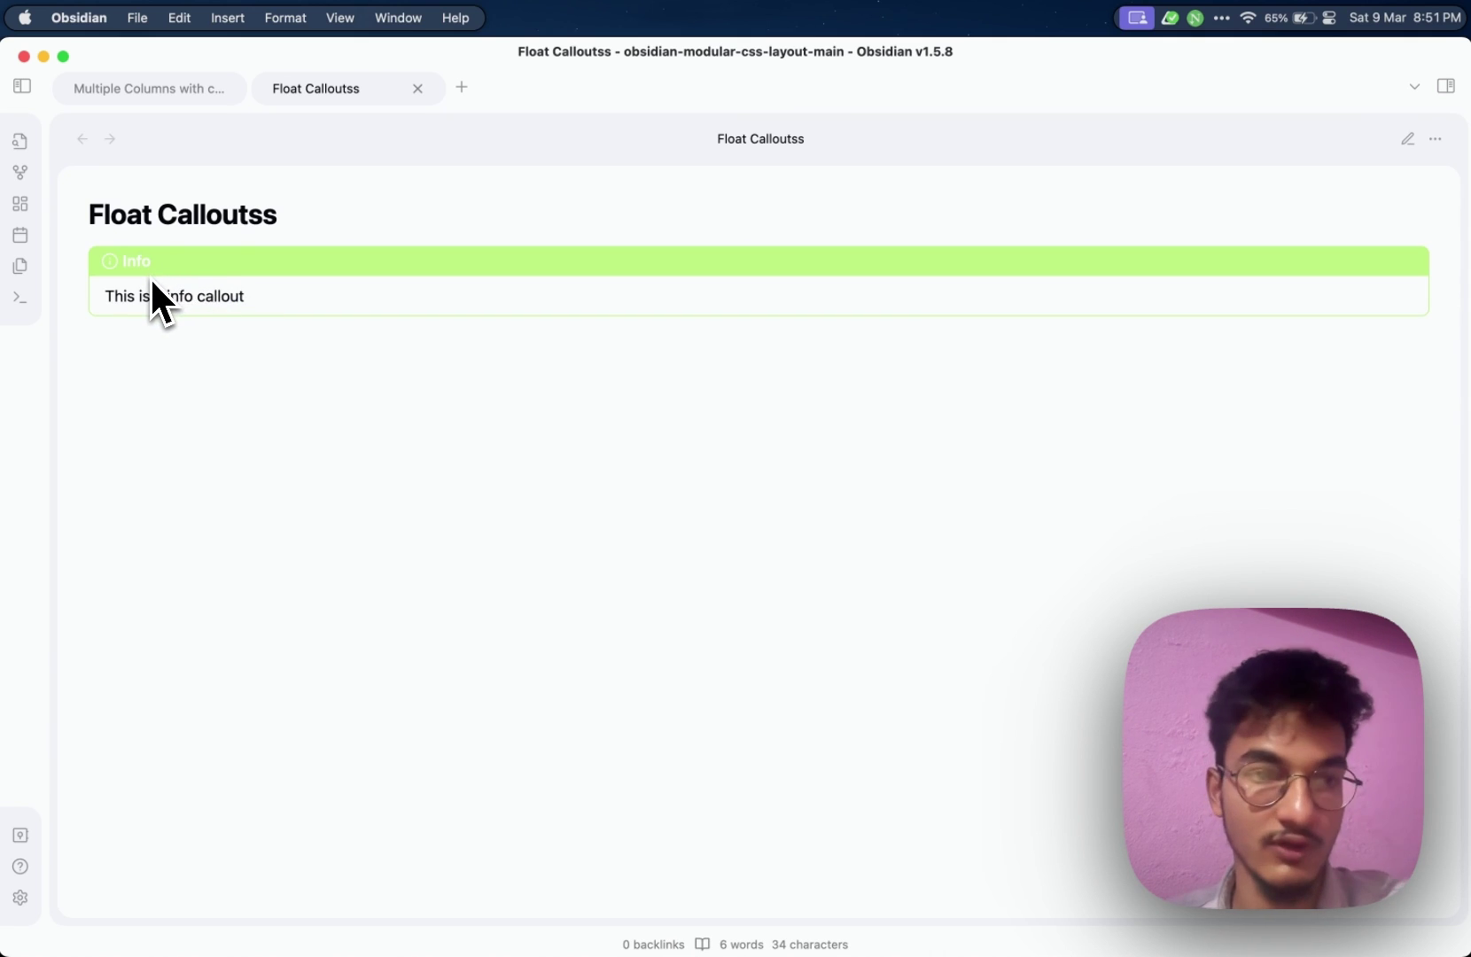
pyautogui.press('super+e')
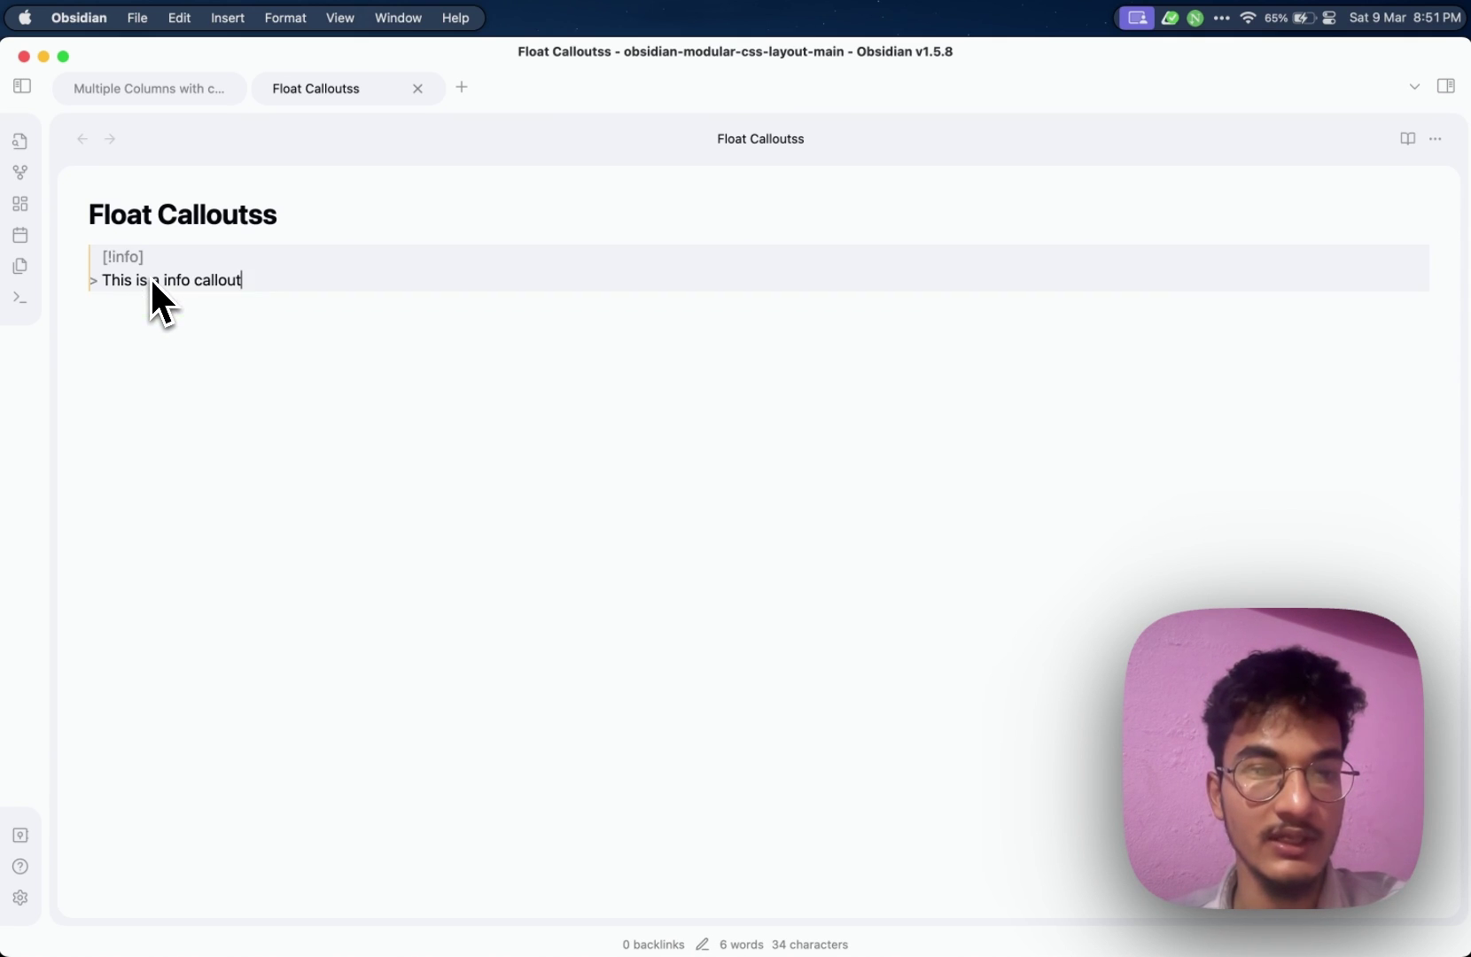
# Add the paragraph "This is some spacing and paragraph after the callout" below the info callout
pyautogui.press('Return')
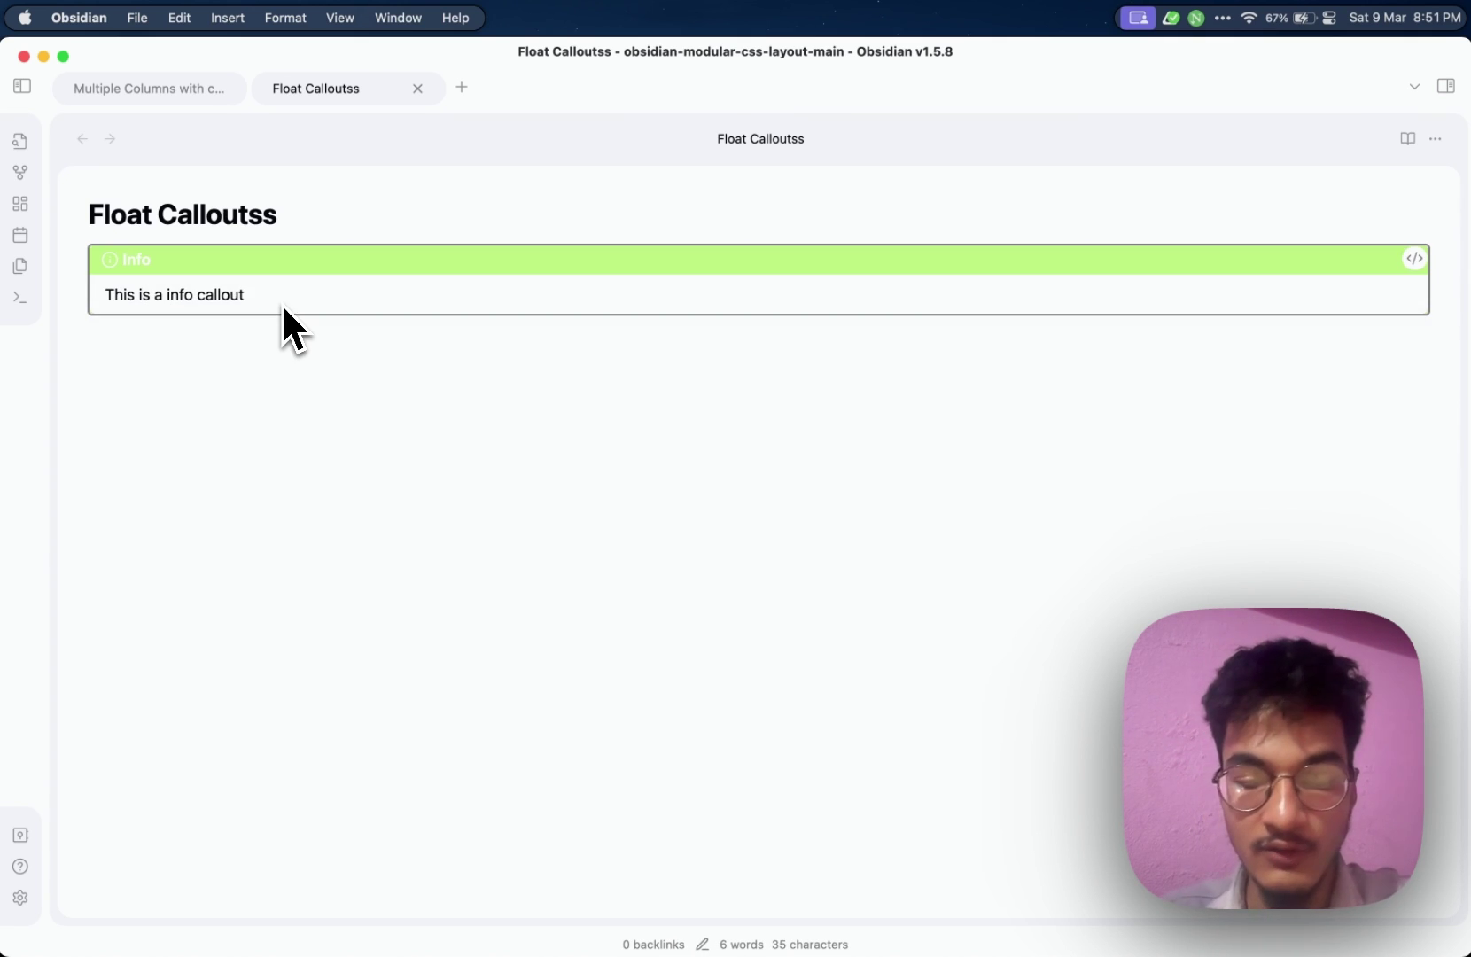
pyautogui.write('This i')
pyautogui.press('BackSpace')
pyautogui.press('BackSpace')
pyautogui.press('BackSpace')
pyautogui.press('BackSpace')
pyautogui.press('BackSpace')
pyautogui.press('BackSpace')
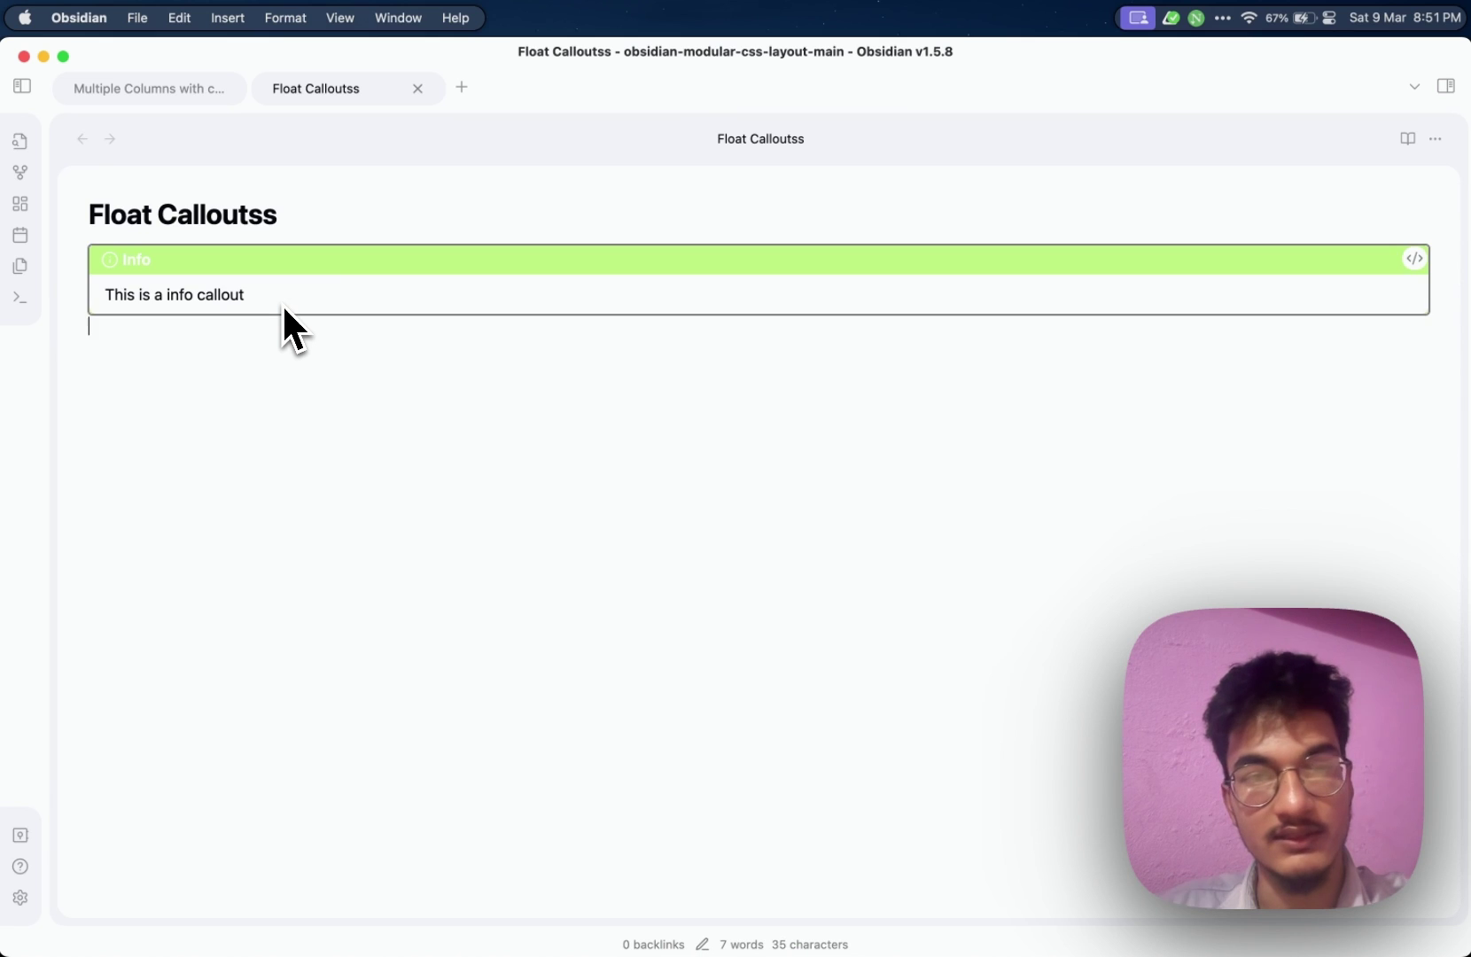
pyautogui.write('This i')
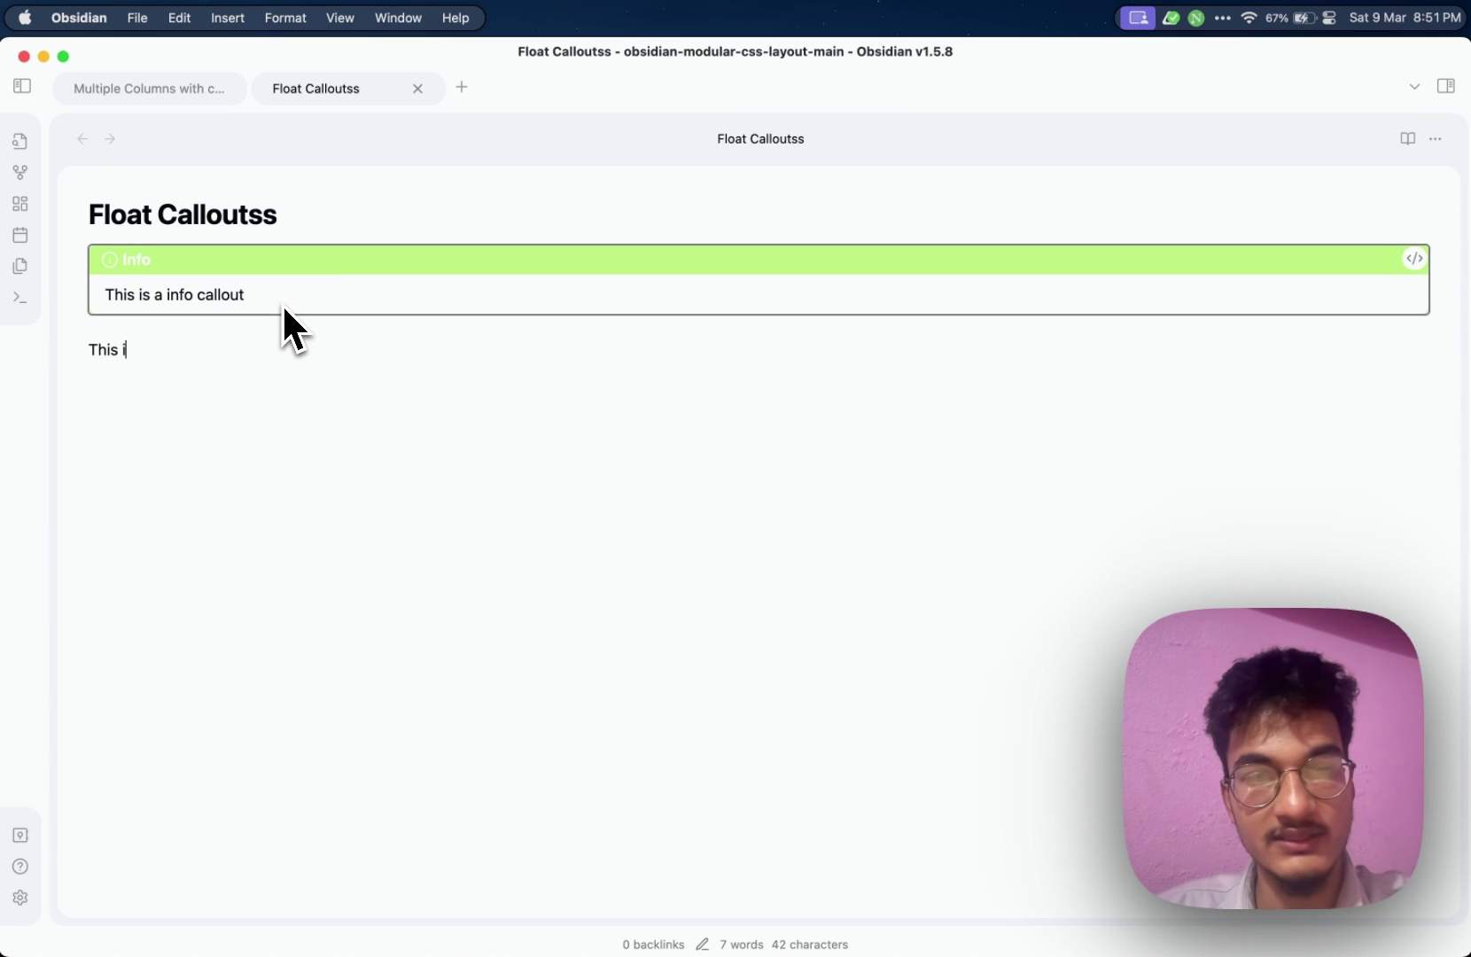
pyautogui.write('s some spacing')
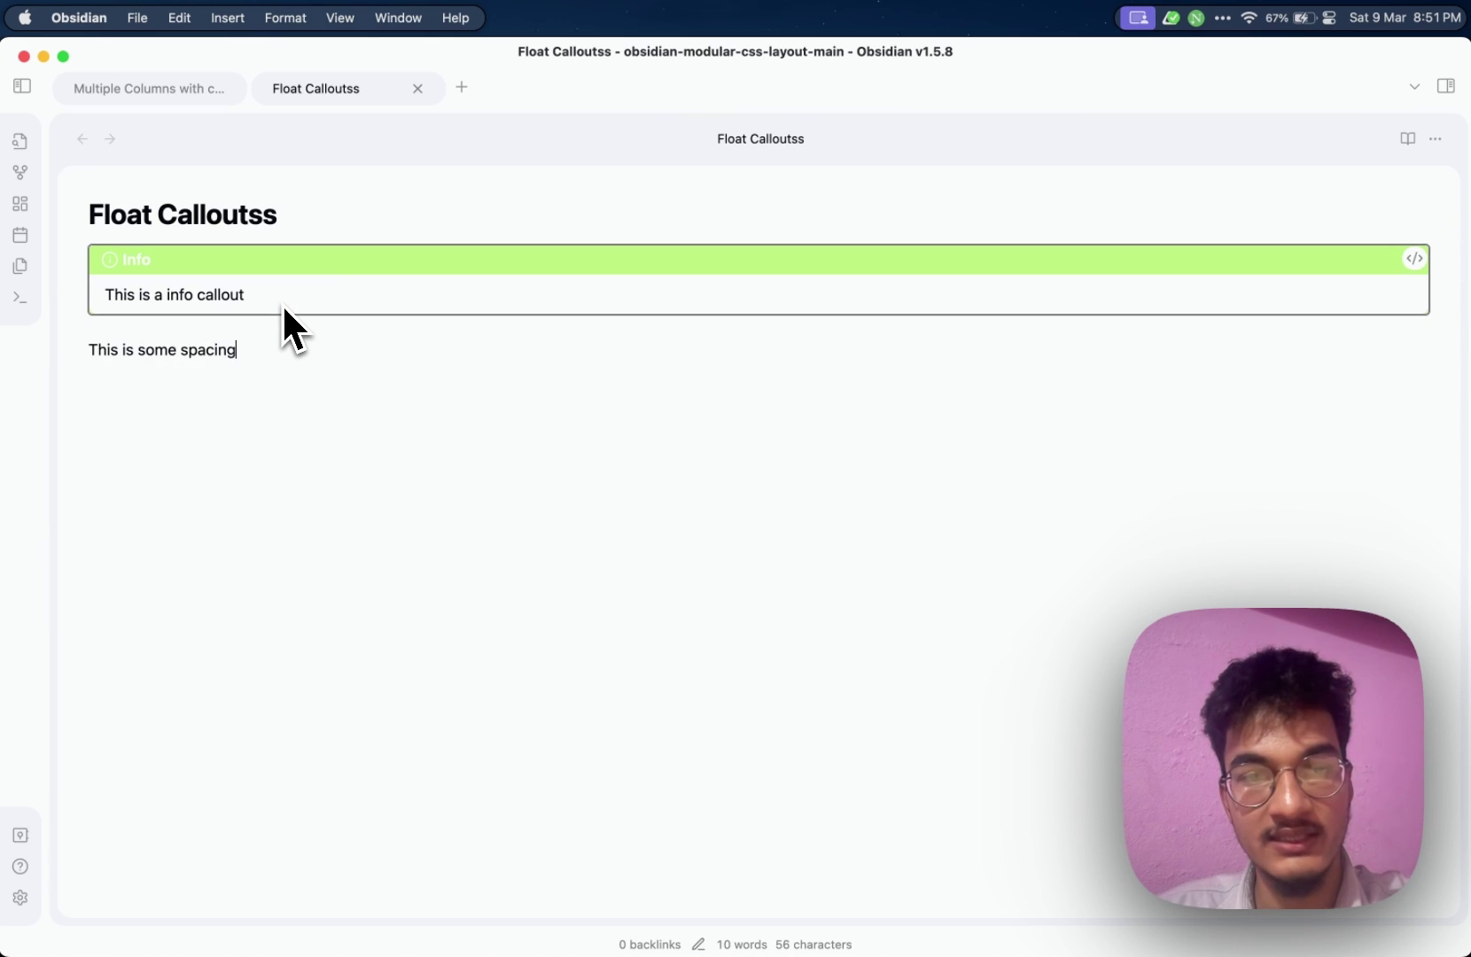
pyautogui.write(' and paragraph ')
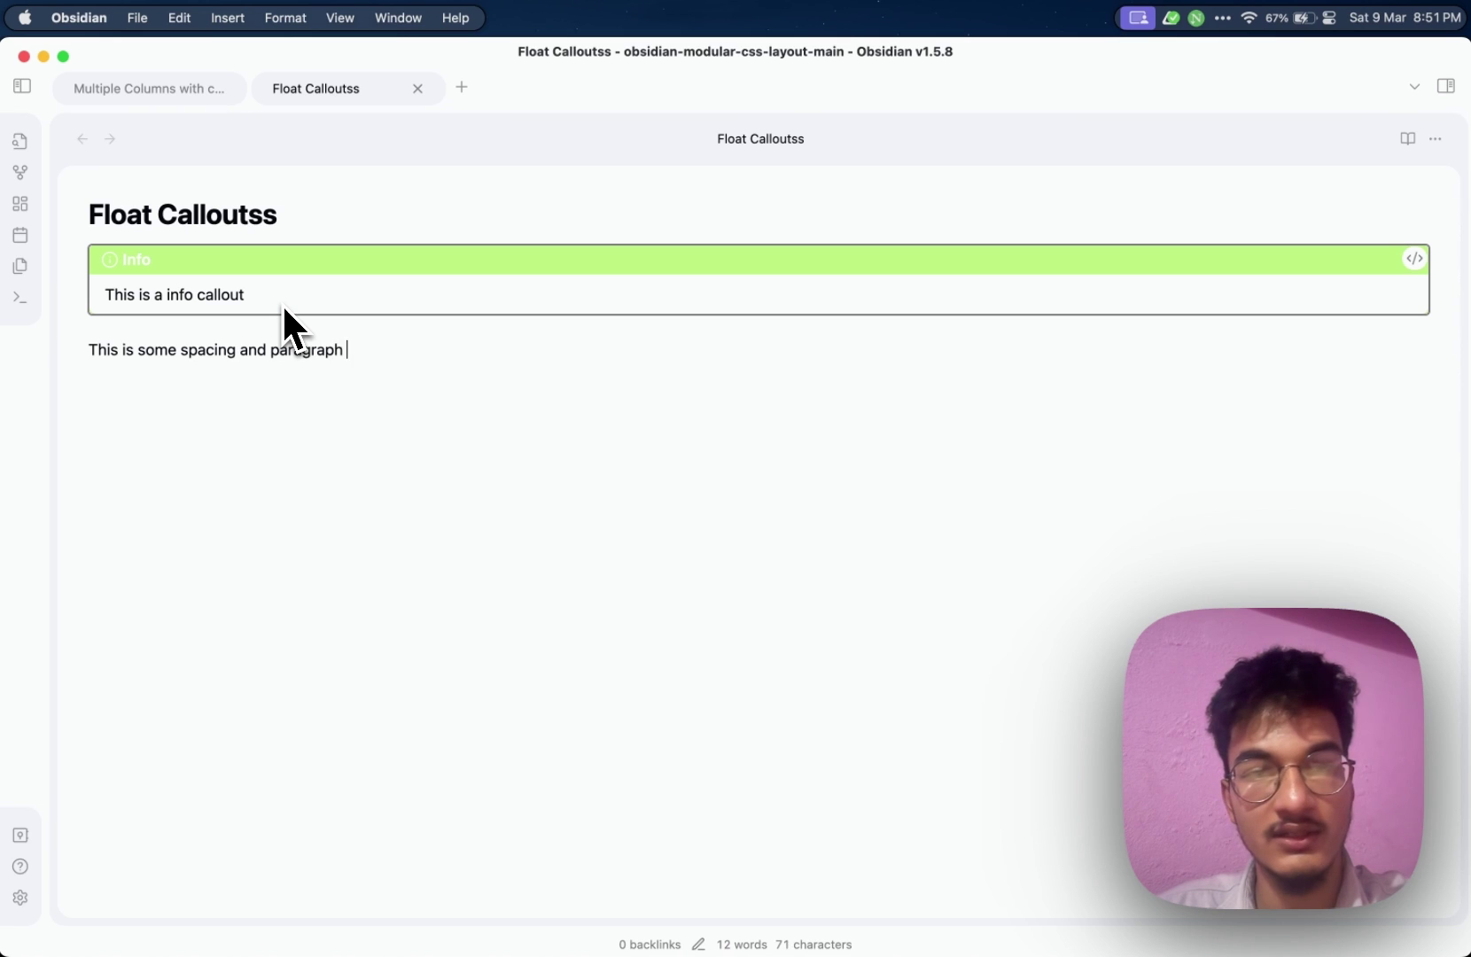
pyautogui.write('after the callout')
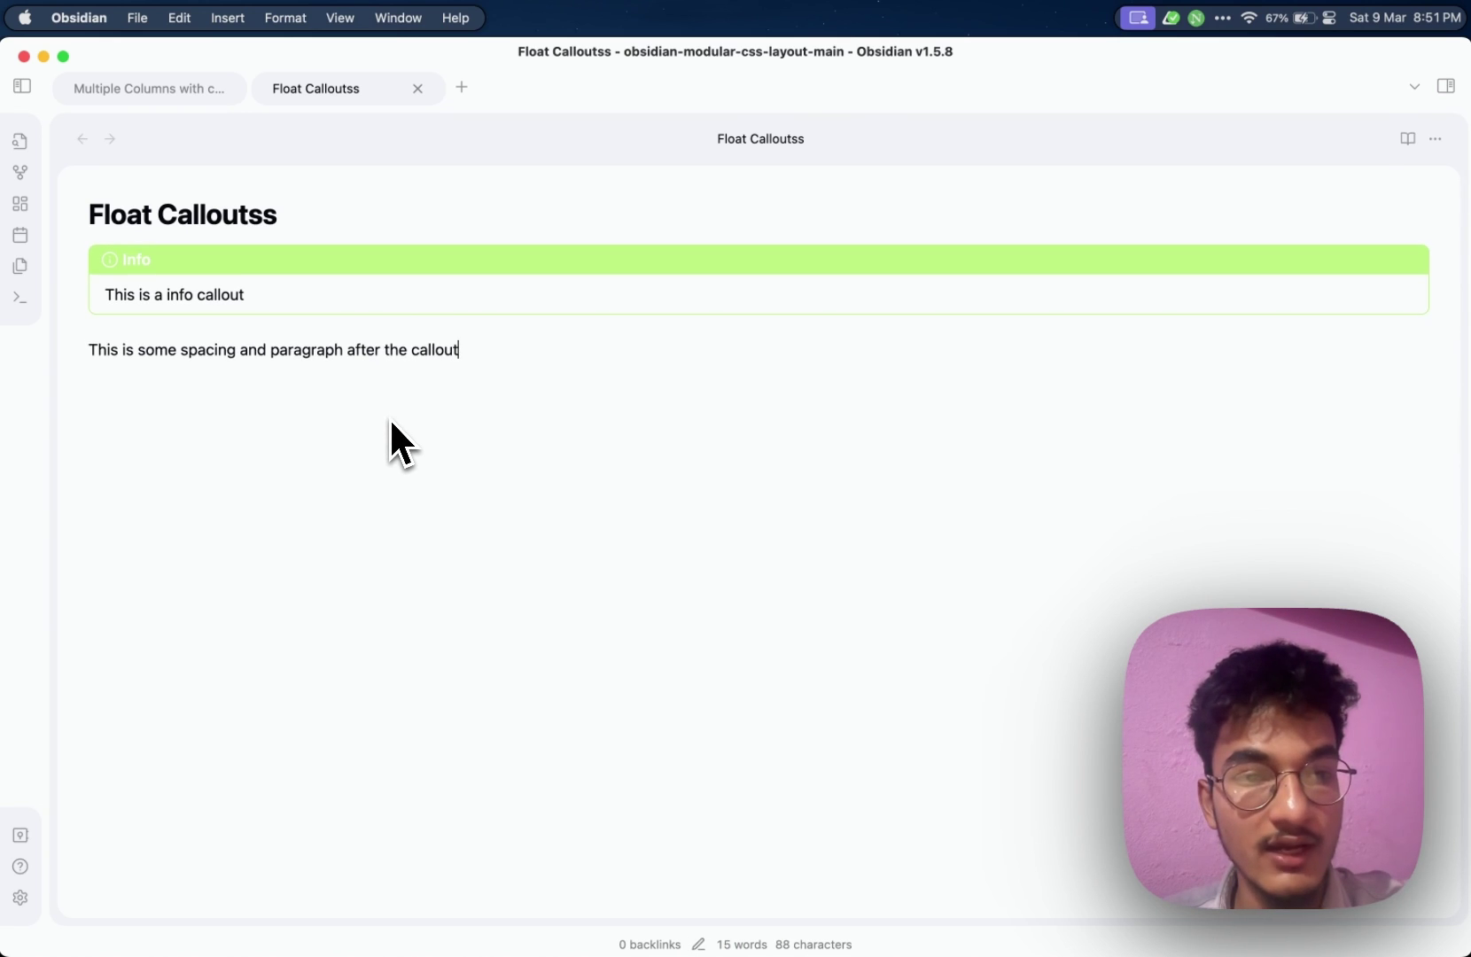
# Float the info callout to the left by changing its header to [!info|left] and preview it in reading view
pyautogui.press('super+Up')
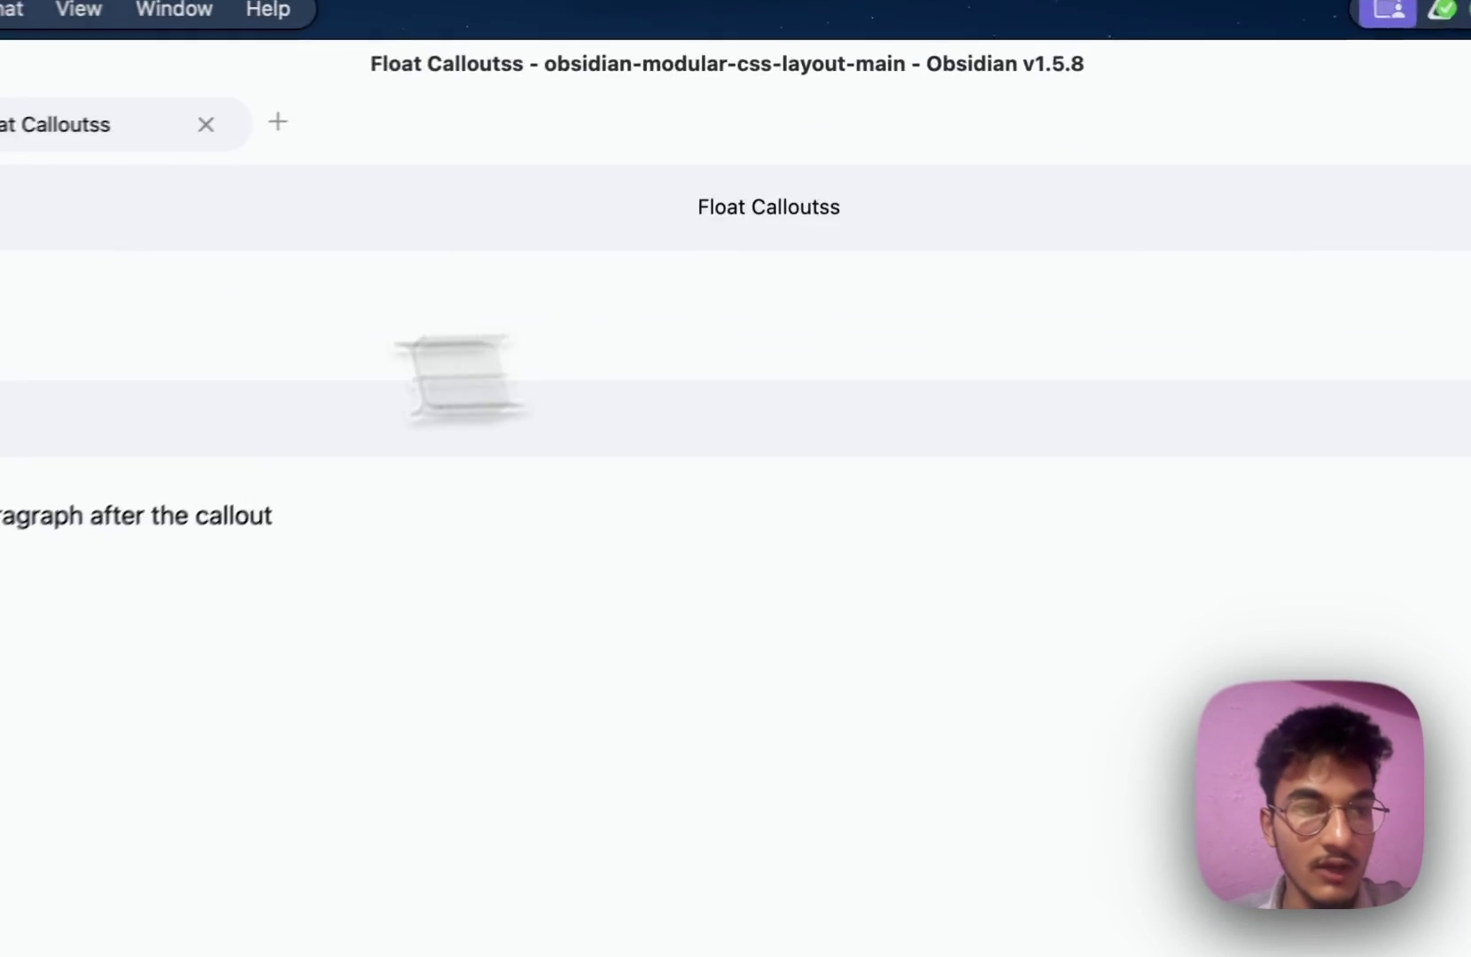
pyautogui.click(137, 257)
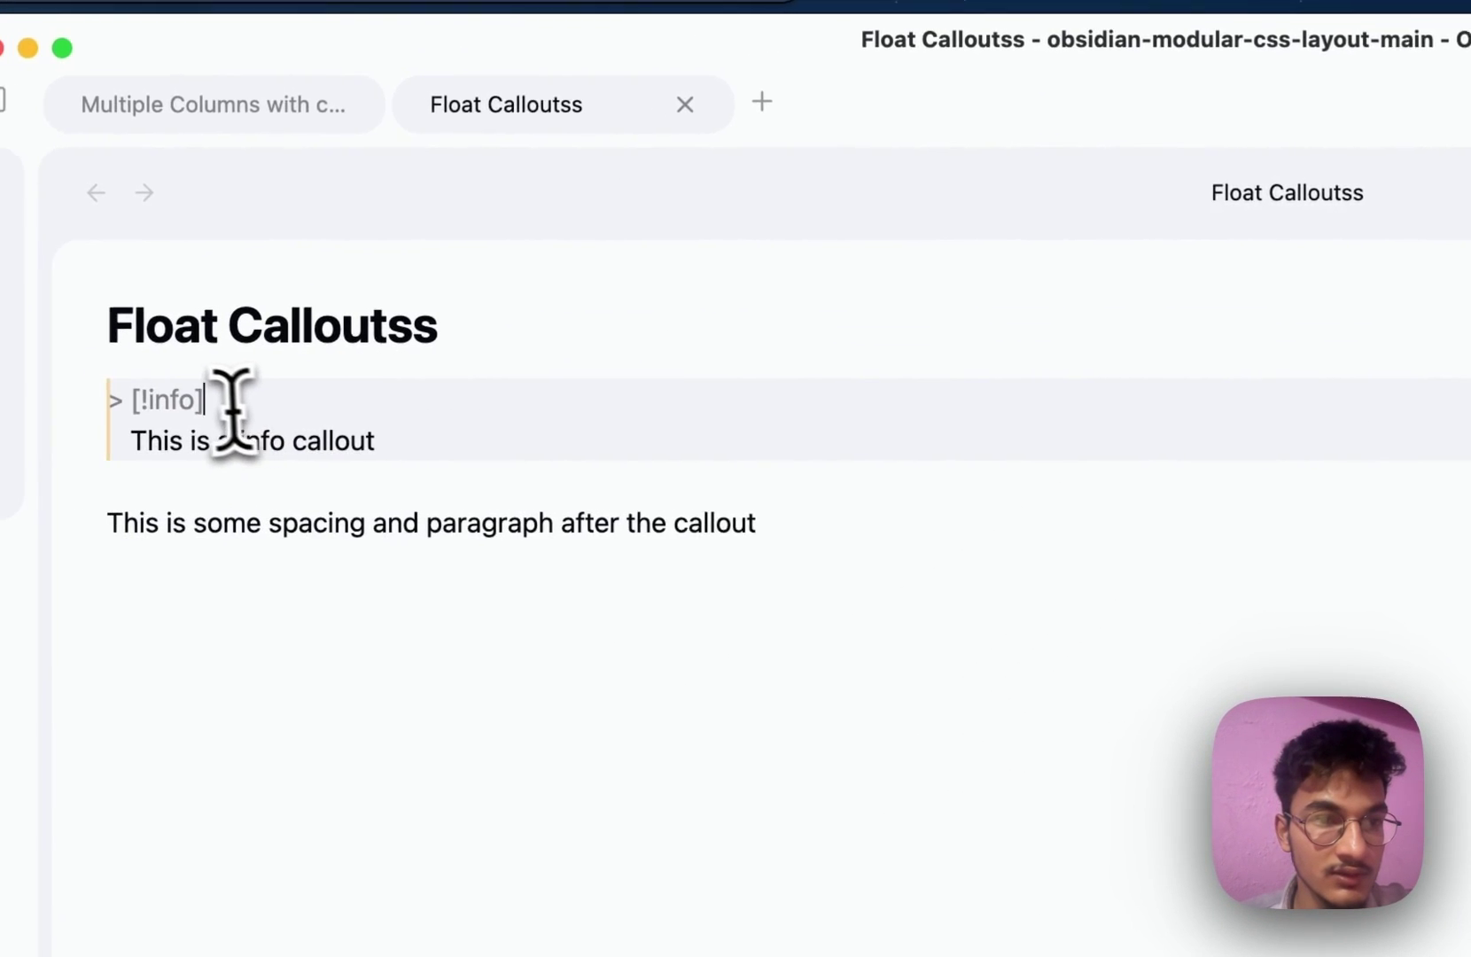
pyautogui.write('|left')
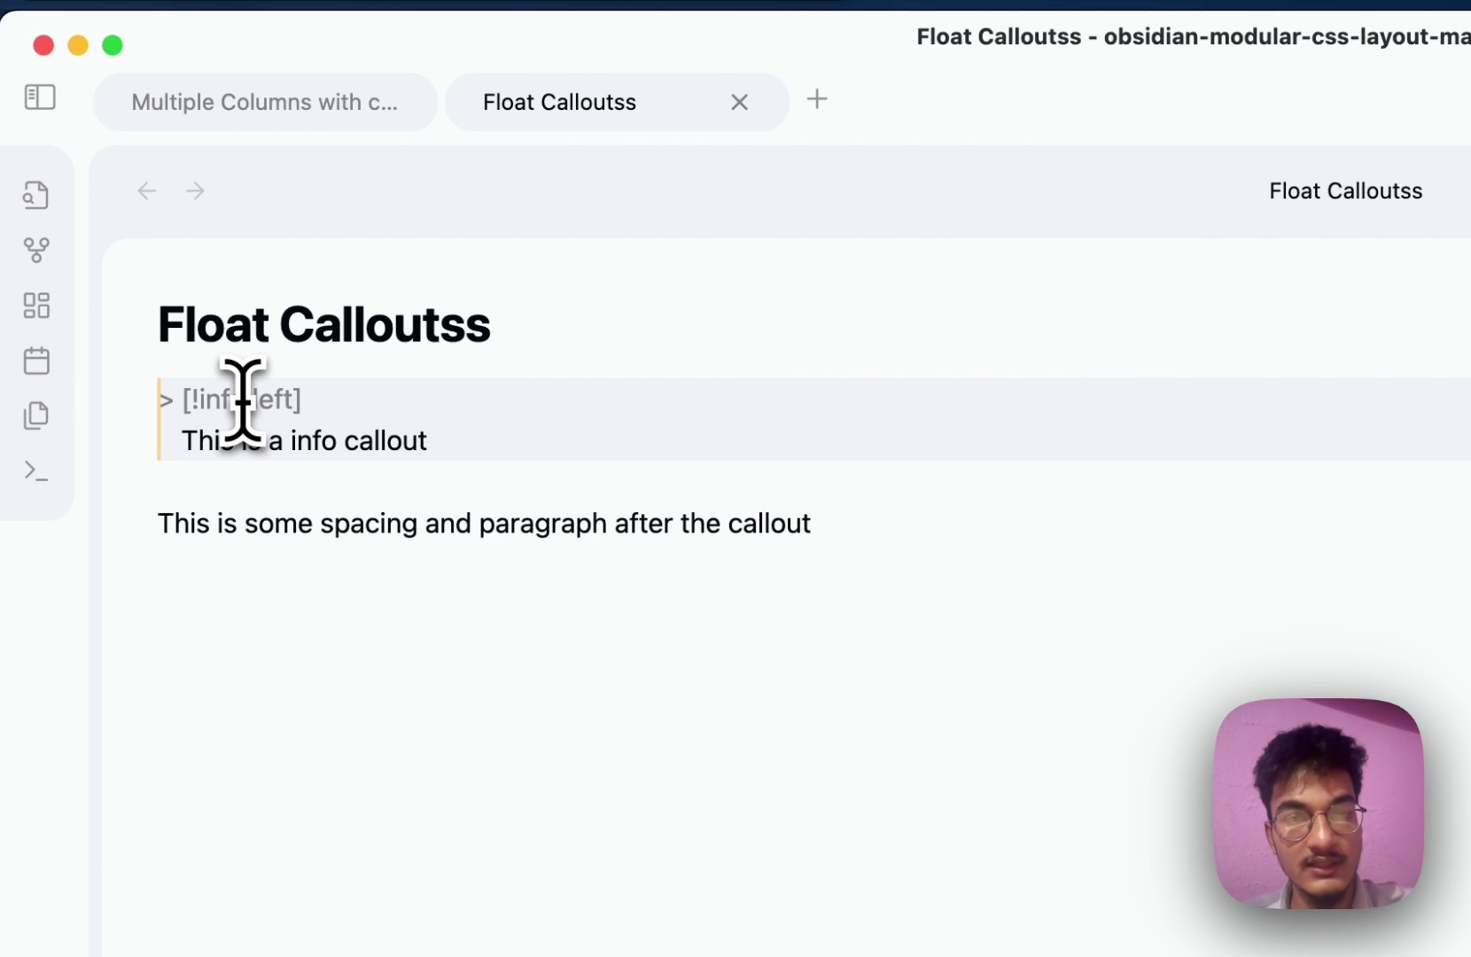
pyautogui.press('super+e')
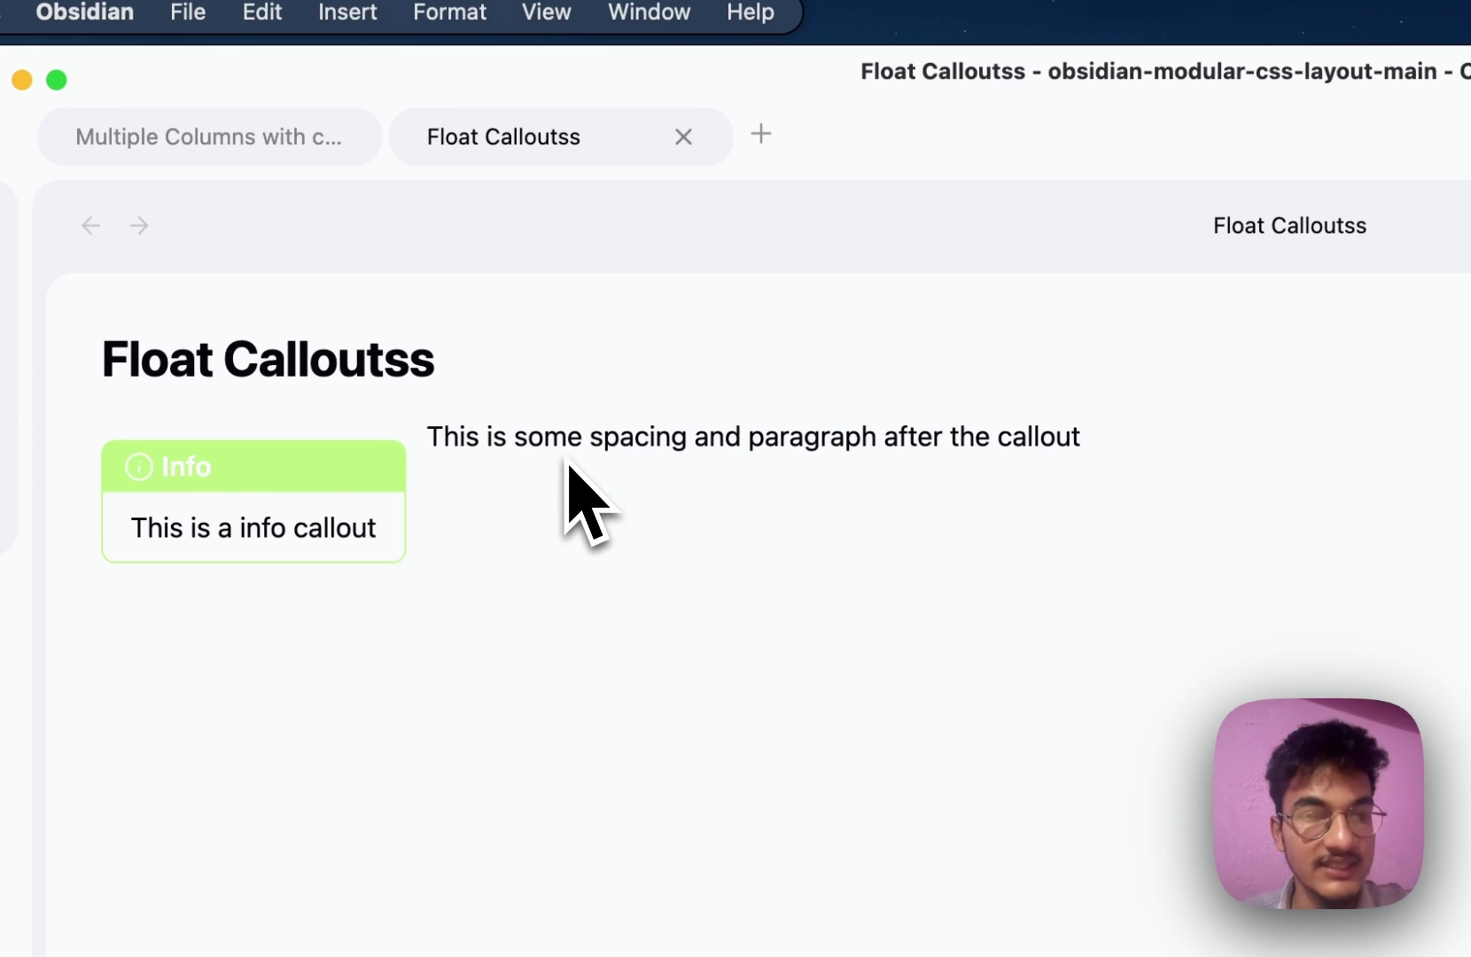
# Return to editing, change the callout header to [!info|left-small] and preview the small left float
pyautogui.press('super+e')
pyautogui.write('-')
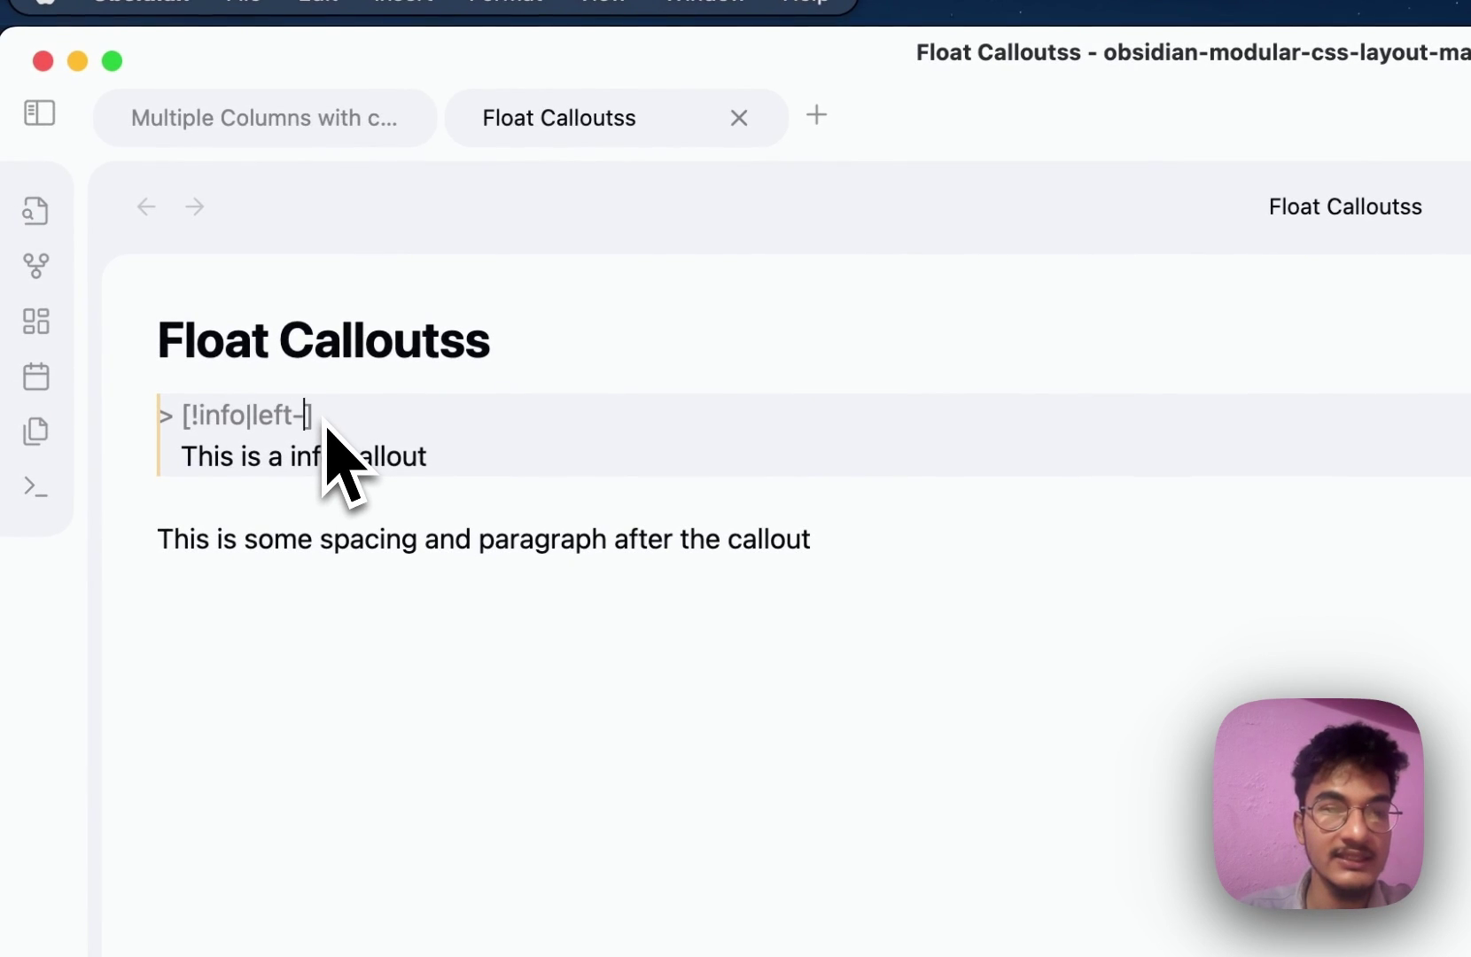
pyautogui.write('small')
pyautogui.press('super+e')
pyautogui.press('super+e')
# Change the callout header to [!info|left-medium], preview the medium left float and return to editing
pyautogui.press('BackSpace')
pyautogui.press('BackSpace')
pyautogui.press('BackSpace')
pyautogui.press('BackSpace')
pyautogui.press('BackSpace')
pyautogui.write('medium')
pyautogui.press('super+e')
pyautogui.press('super+e')
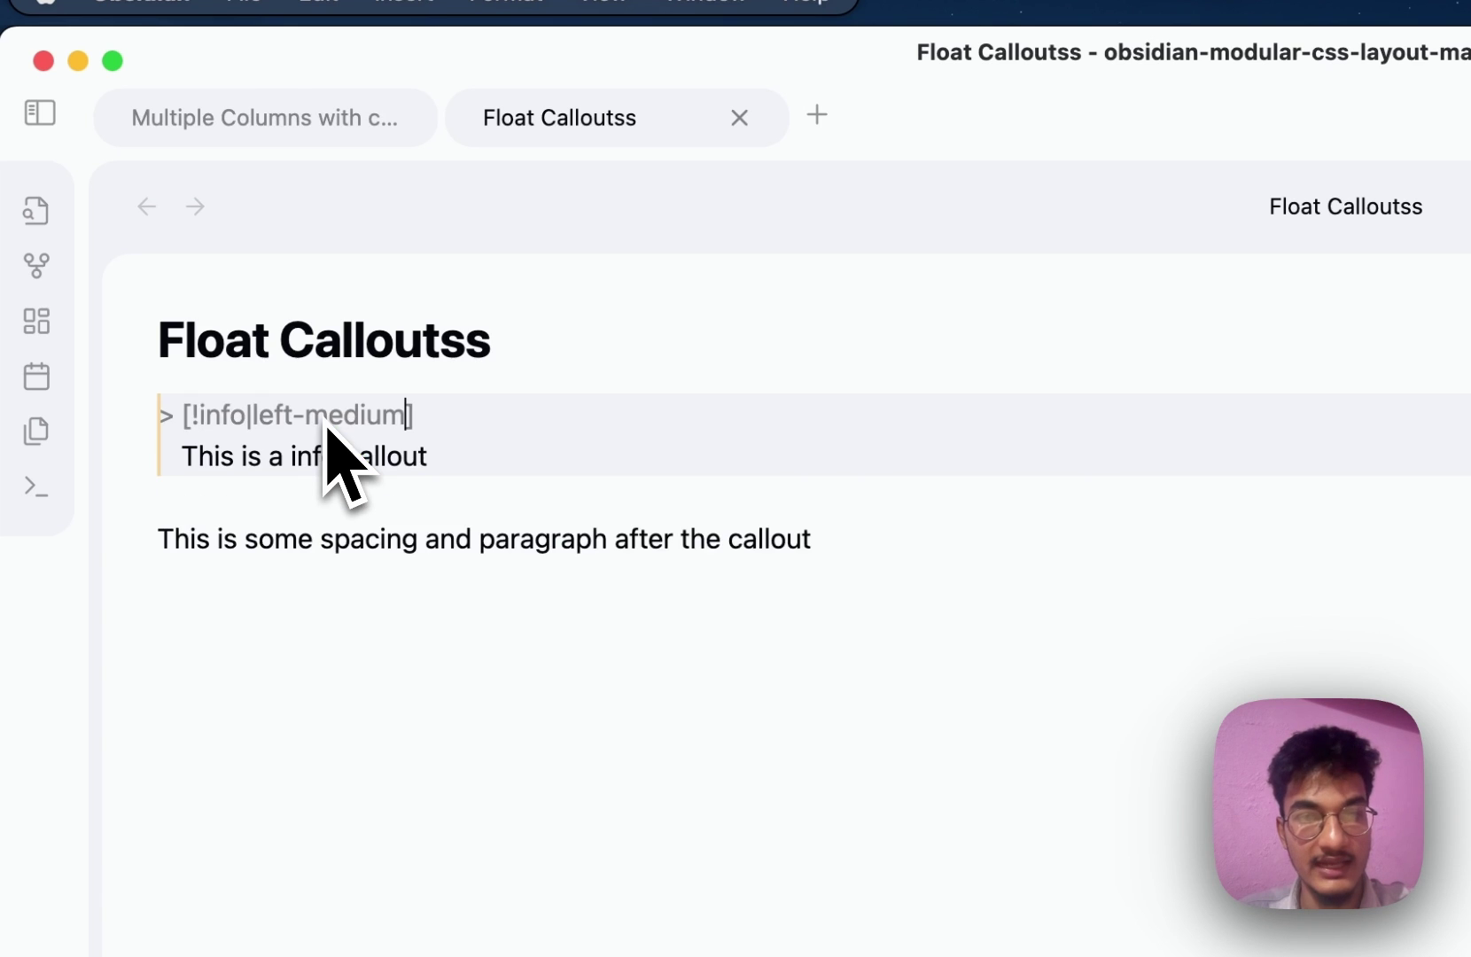
# Change the size in the callout header to large so that it reads [!info|left-large]
pyautogui.press('BackSpace')
pyautogui.press('BackSpace')
pyautogui.press('BackSpace')
pyautogui.press('BackSpace')
pyautogui.press('BackSpace')
pyautogui.press('BackSpace')
pyautogui.write('large')
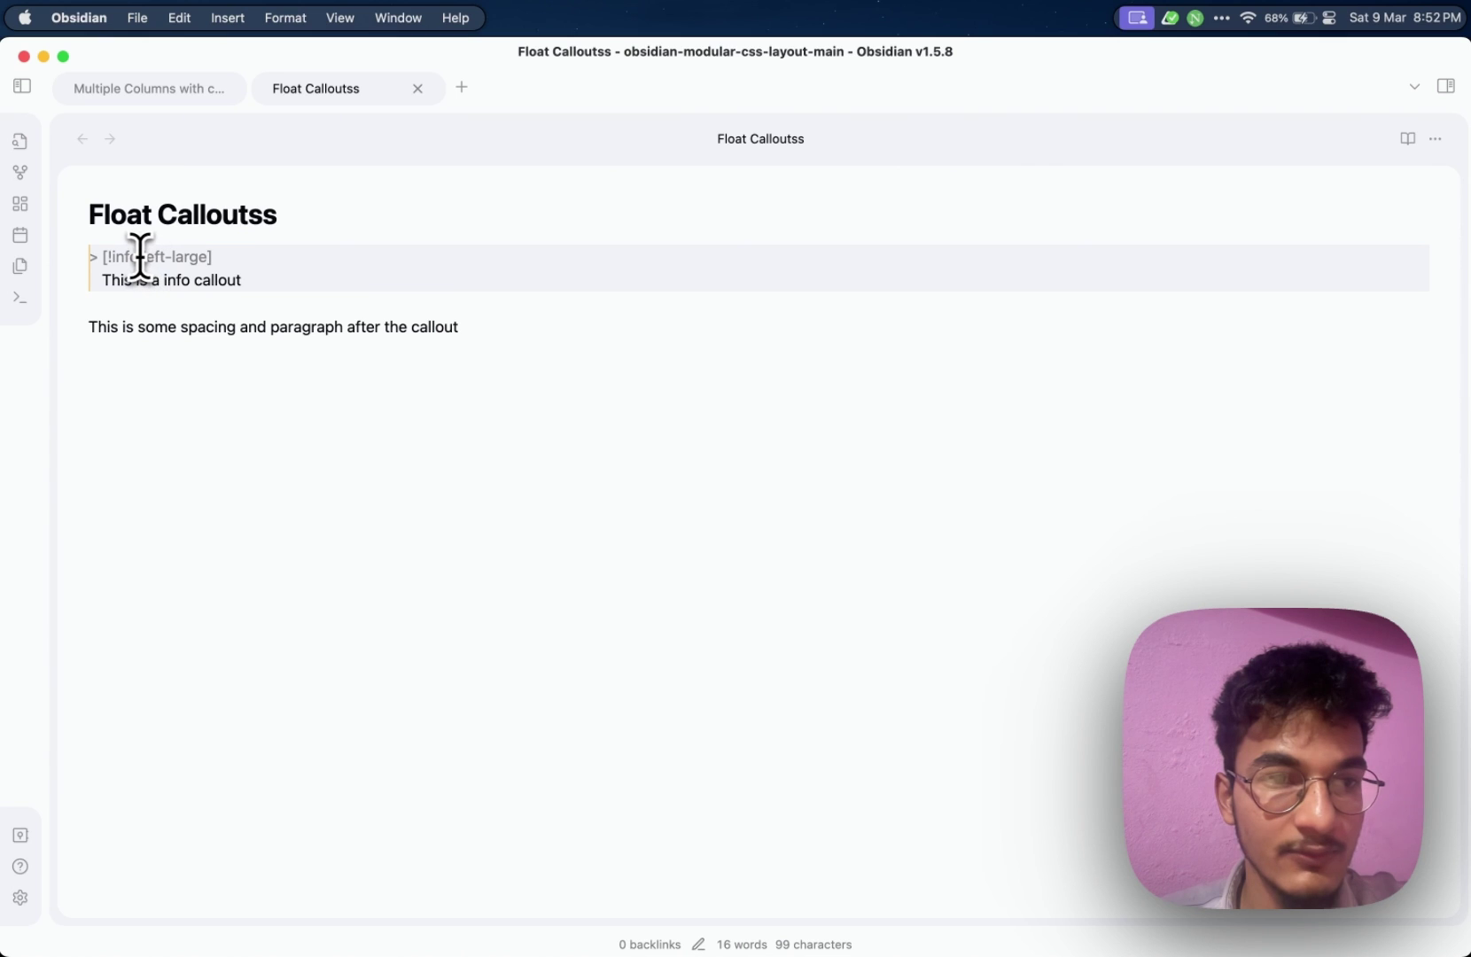
# Switch the large callout's float side to right with the header [!info|right-large] and preview it in reading view
pyautogui.click(165, 256)
pyautogui.press('BackSpace')
pyautogui.press('BackSpace')
pyautogui.press('BackSpace')
pyautogui.press('BackSpace')
pyautogui.press('BackSpace')
pyautogui.press('BackSpace')
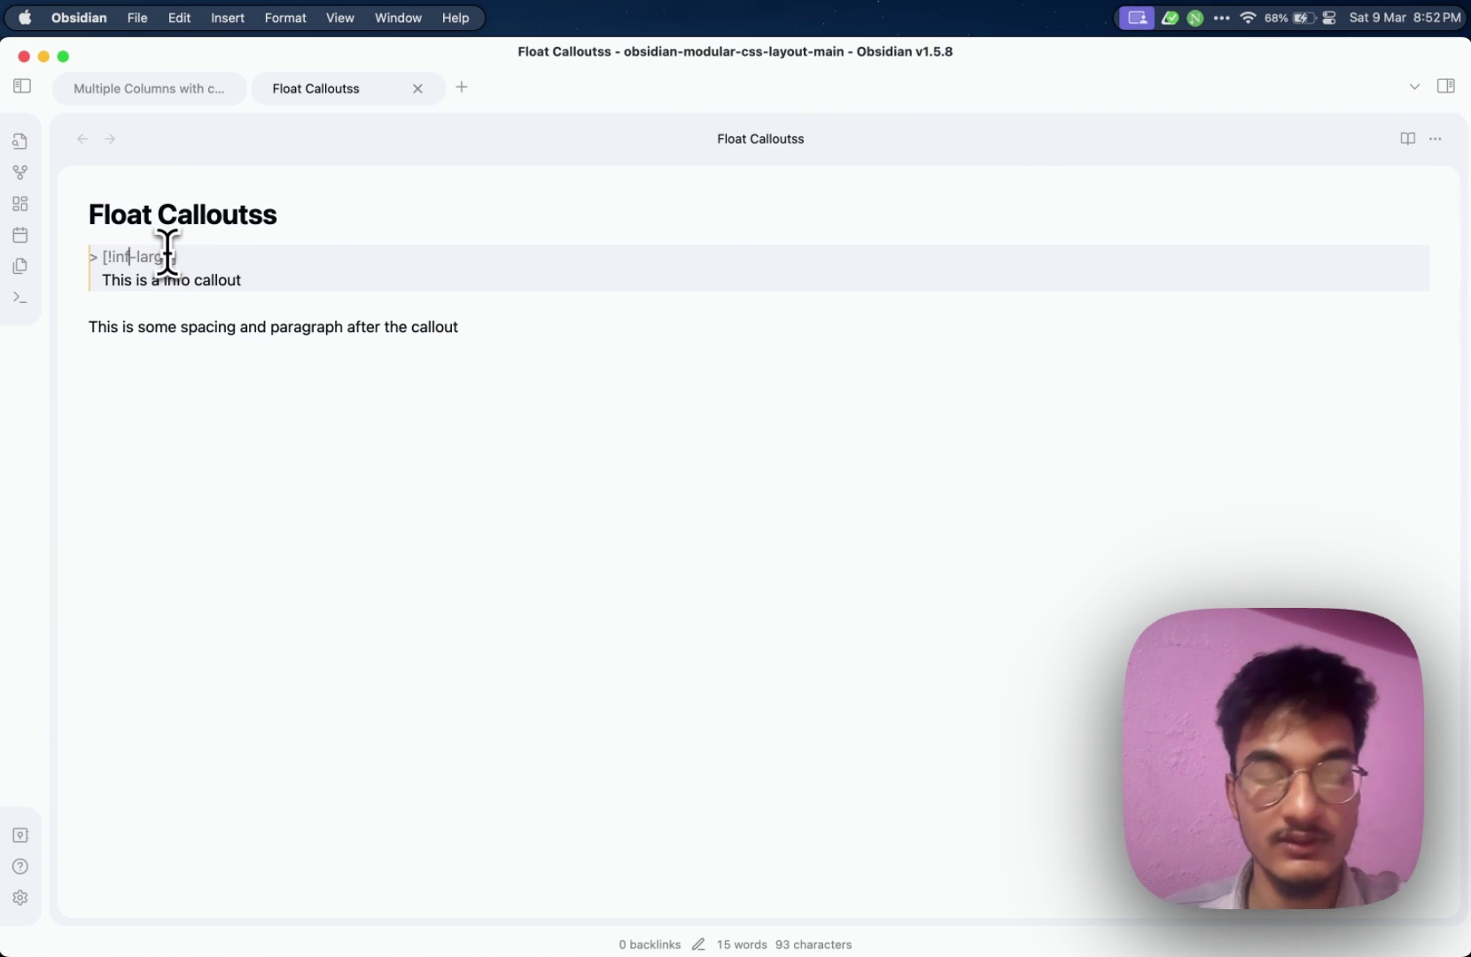
pyautogui.write('o|right')
pyautogui.press('super+e')
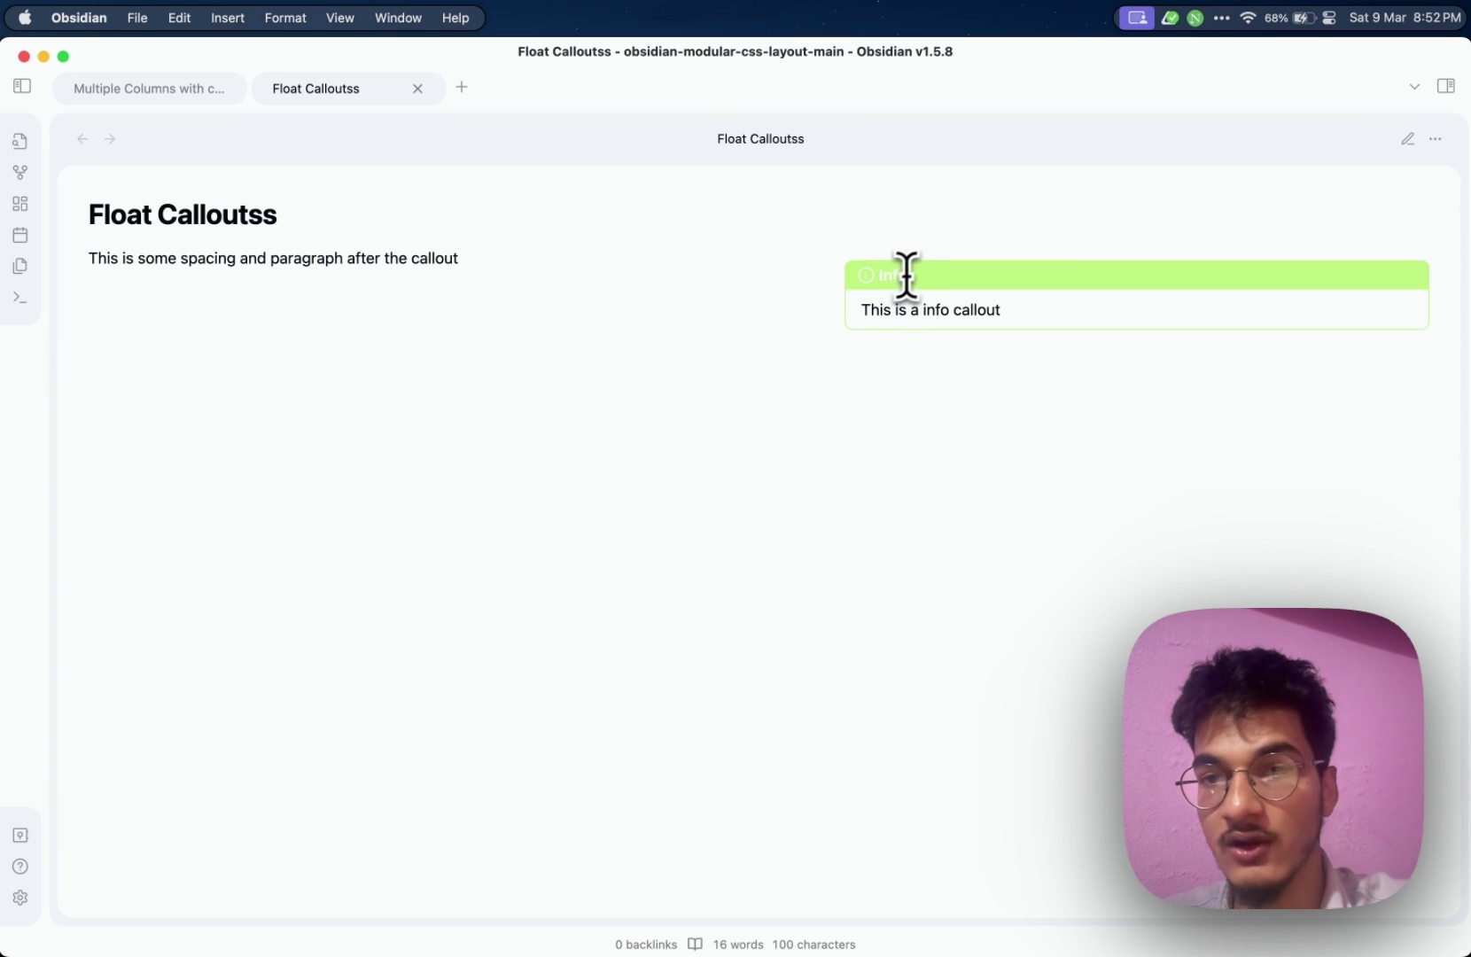
# Compare the callout's live preview with its source and add the float- prefix, making the header [!info|float-right-large]
pyautogui.click(753, 192)
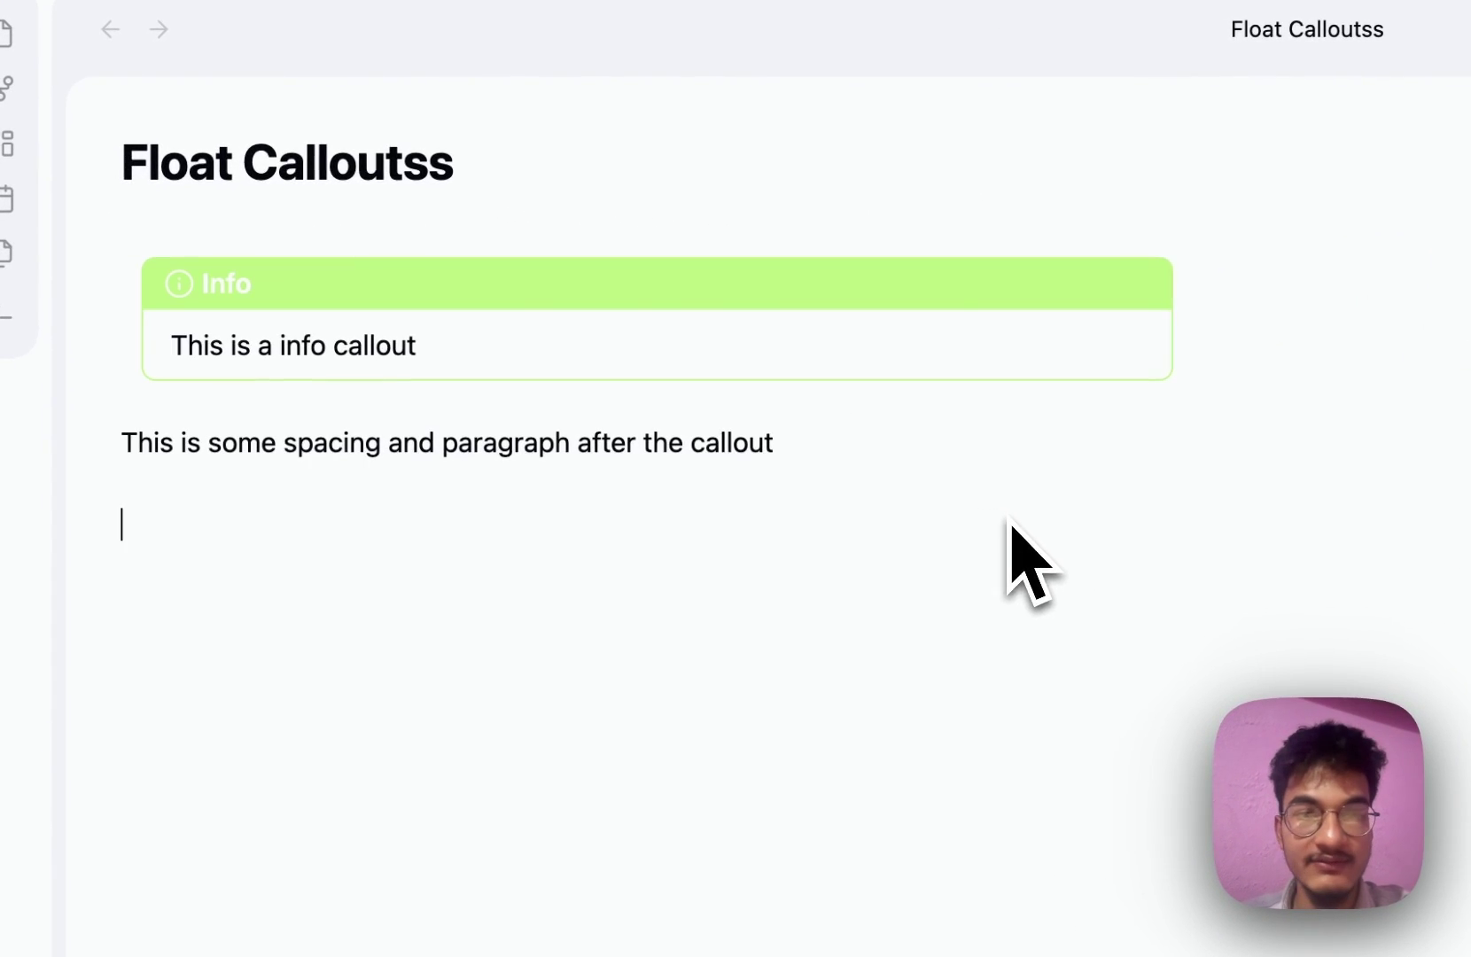
pyautogui.click(449, 306)
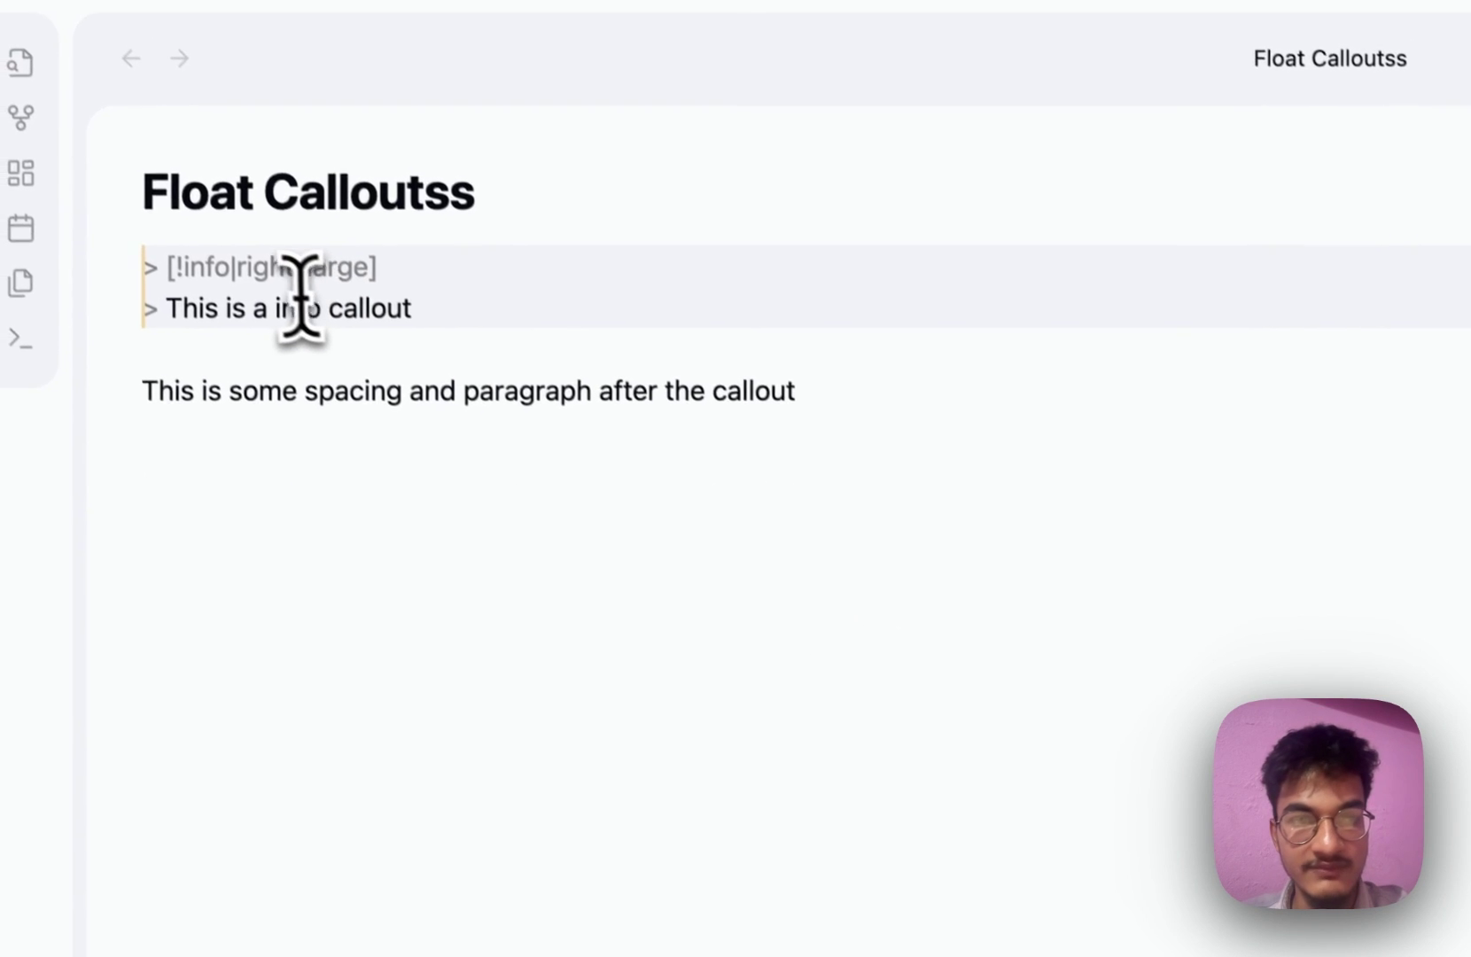
pyautogui.click(327, 514)
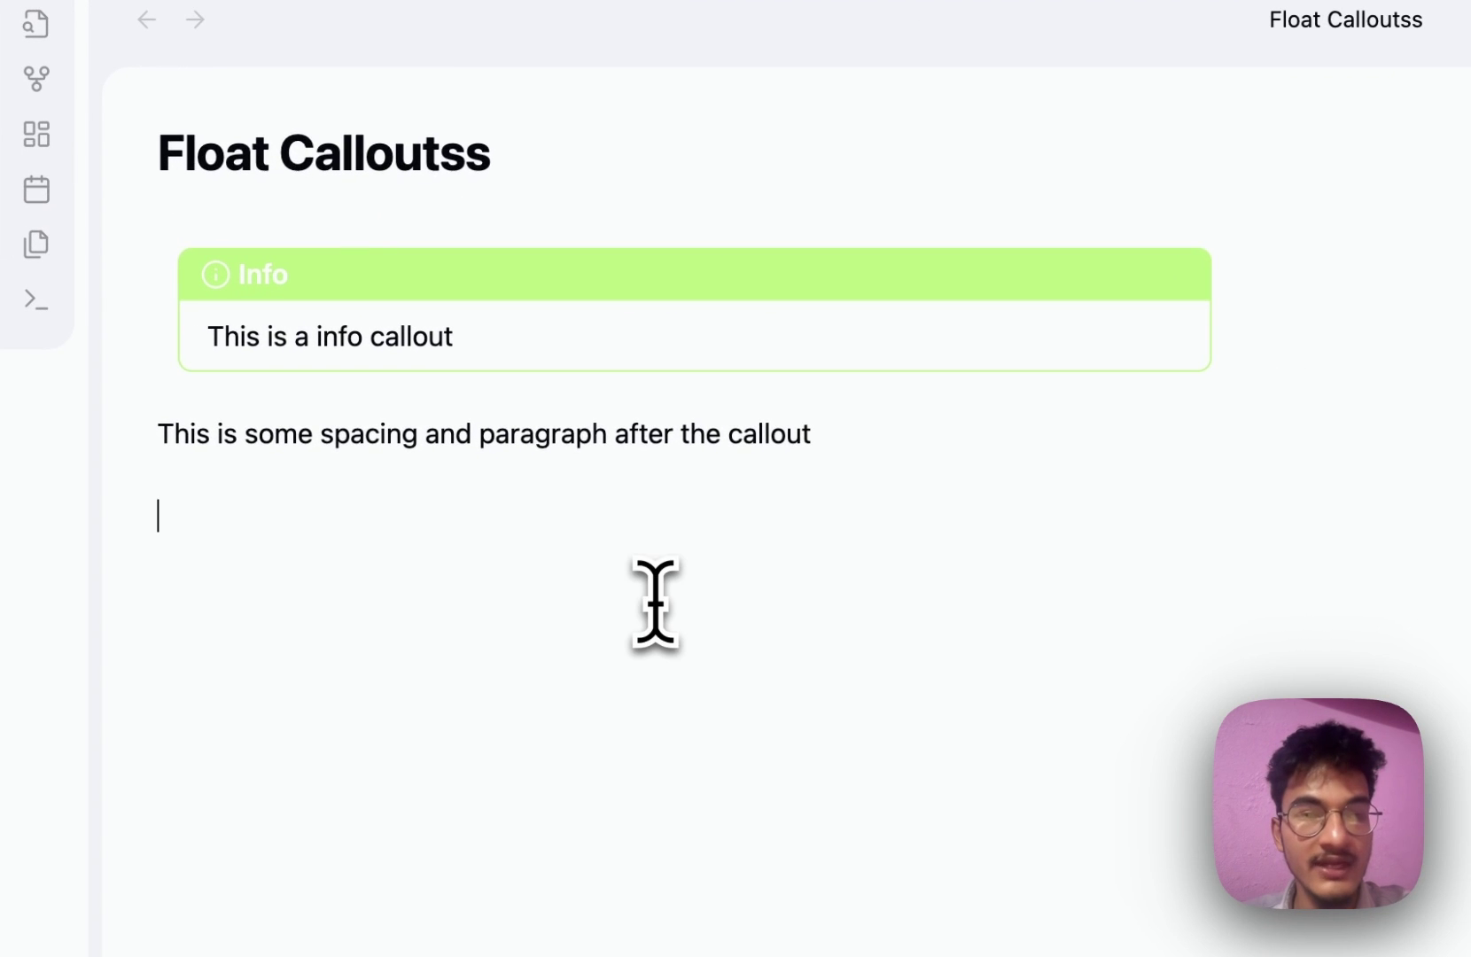
pyautogui.click(753, 367)
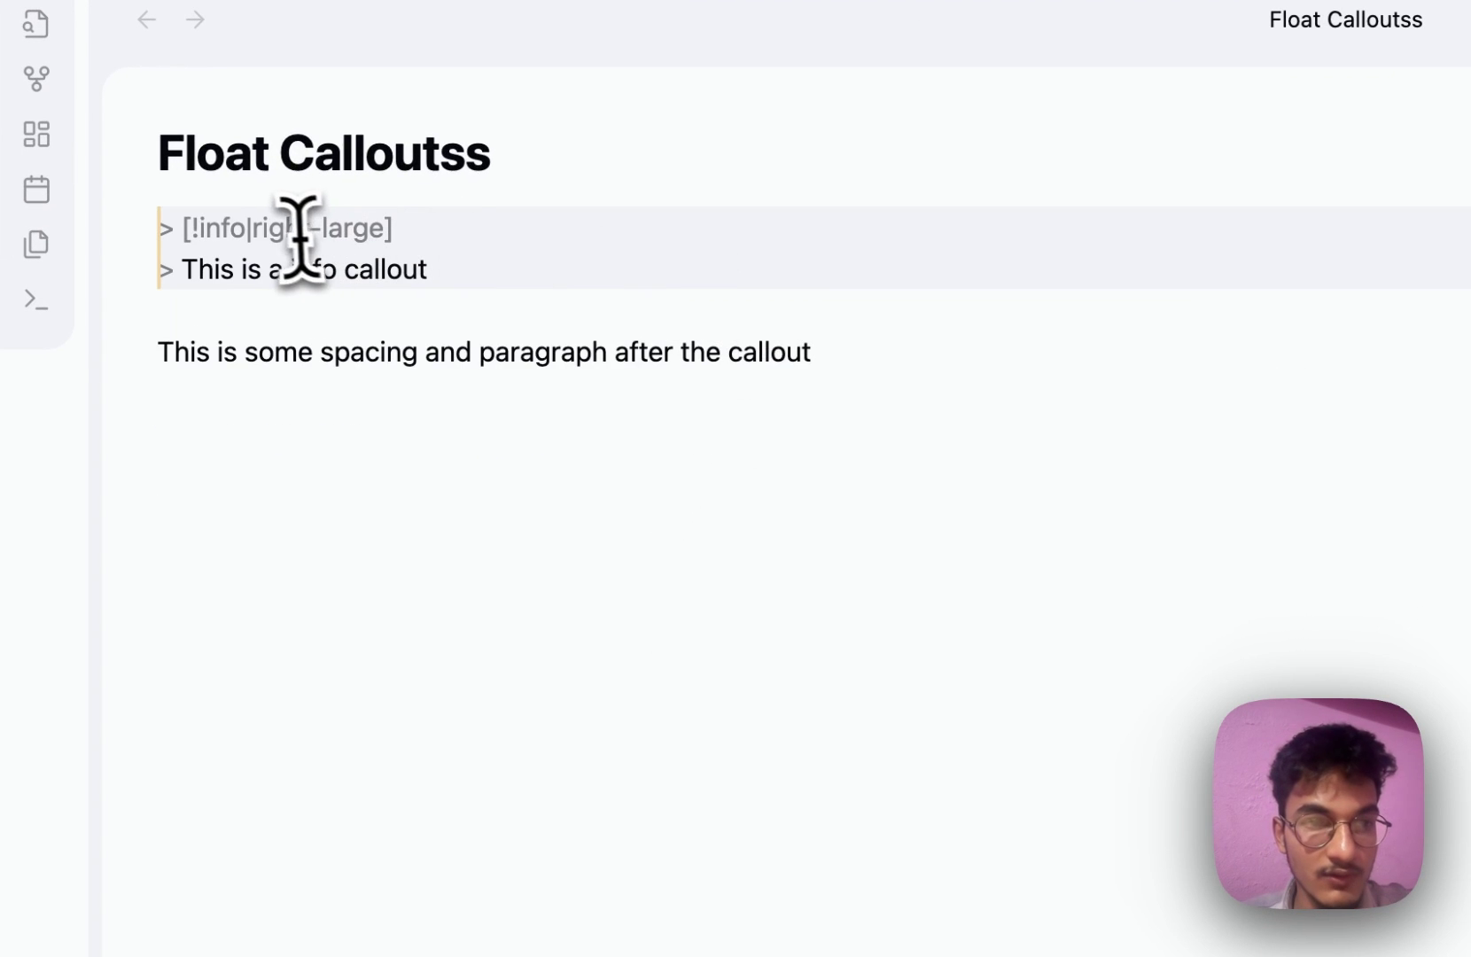
pyautogui.click(257, 229)
pyautogui.write('float-')
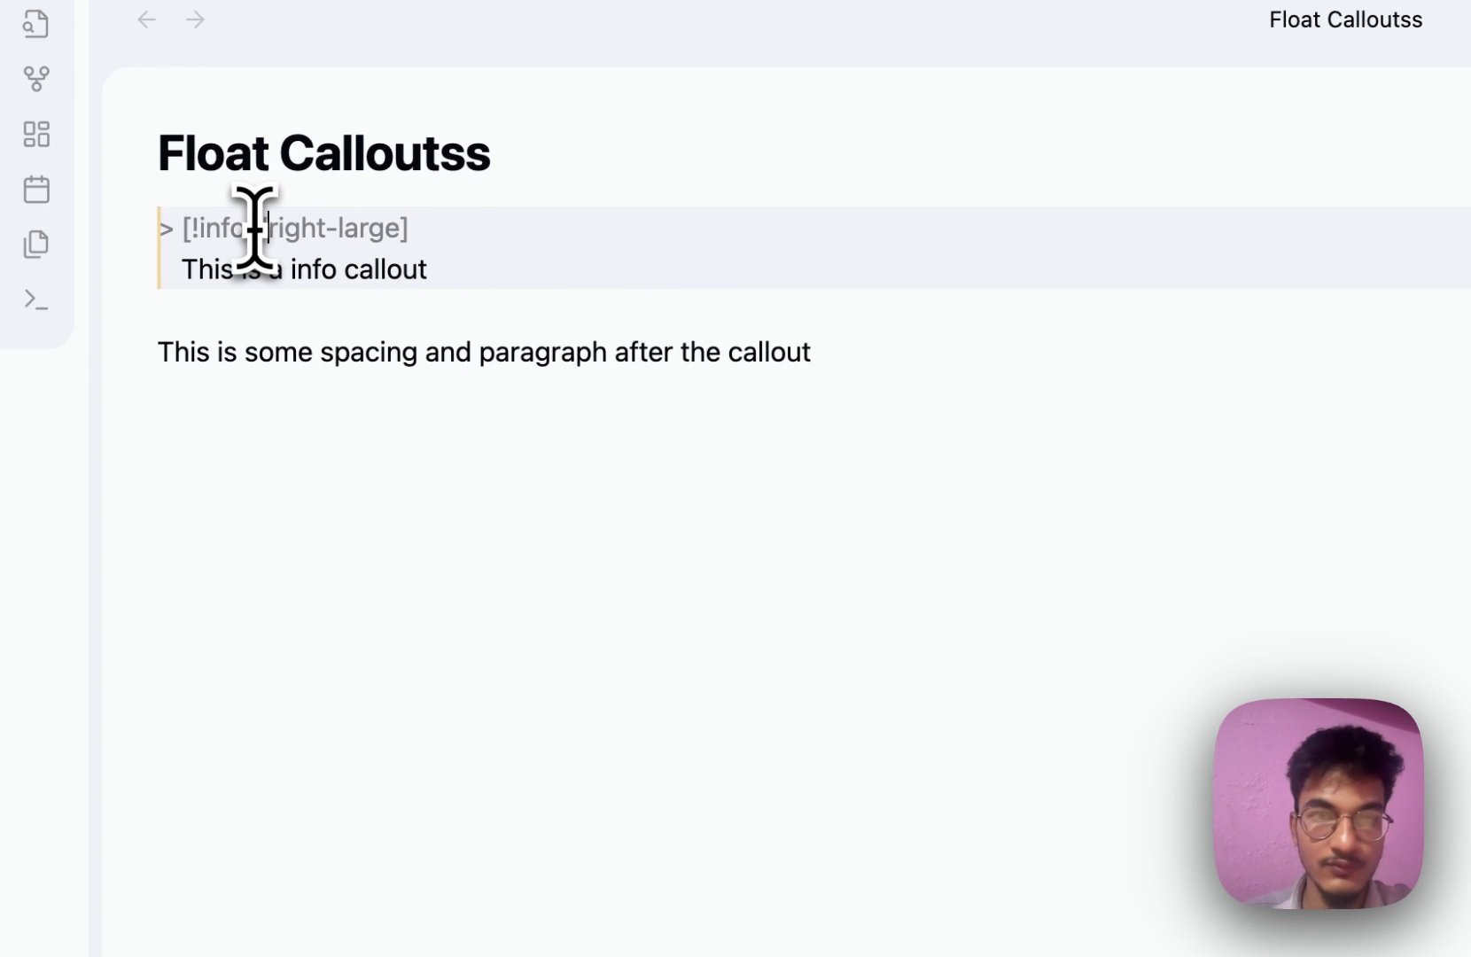
pyautogui.click(518, 574)
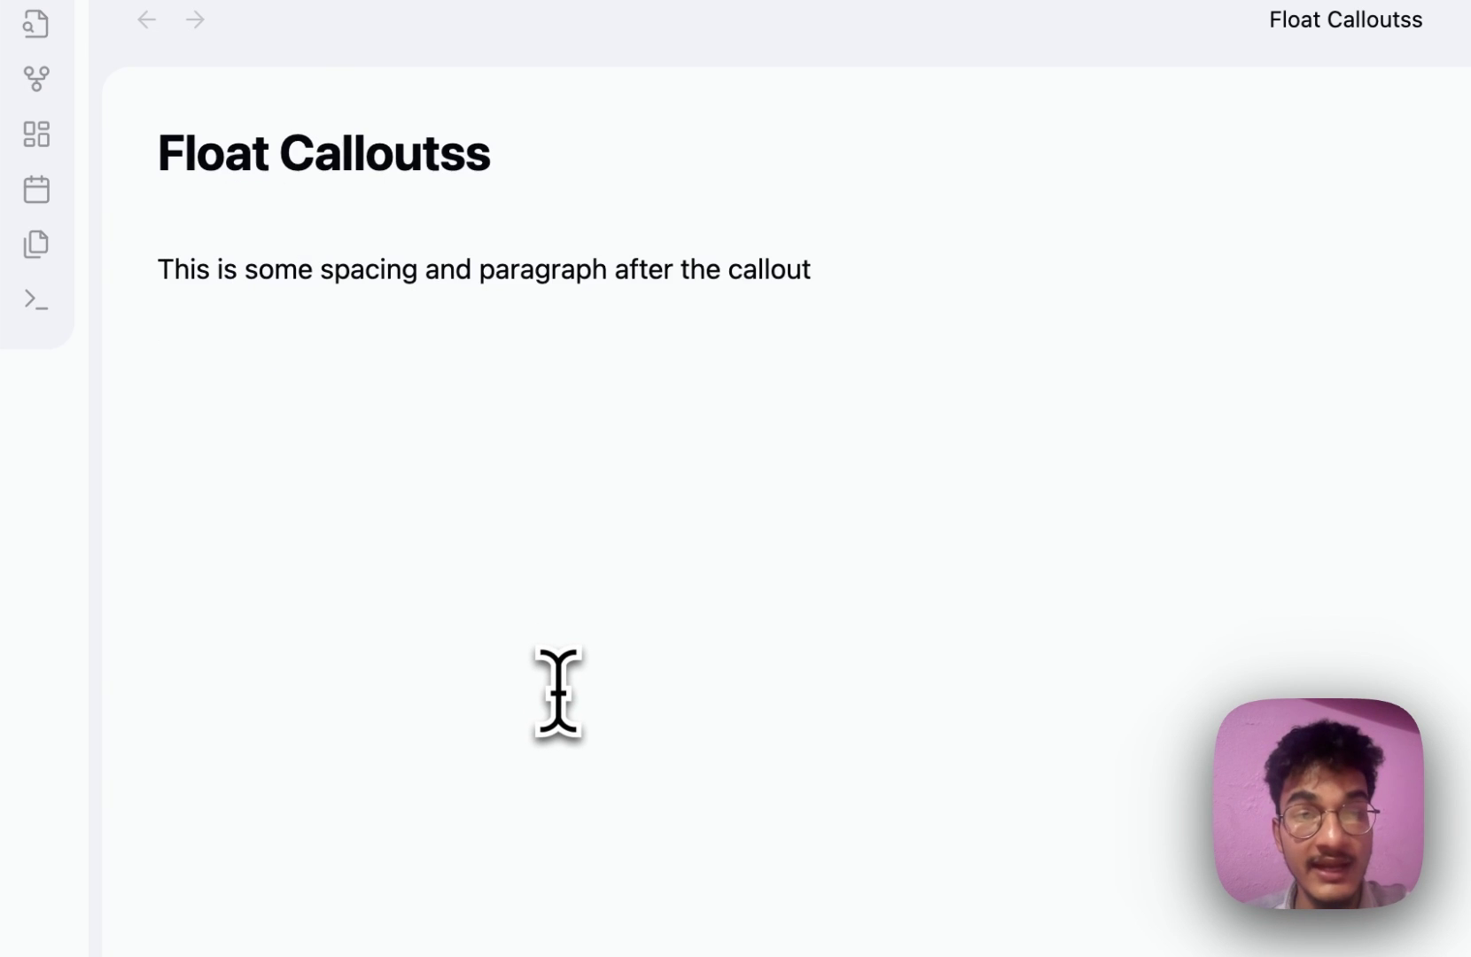
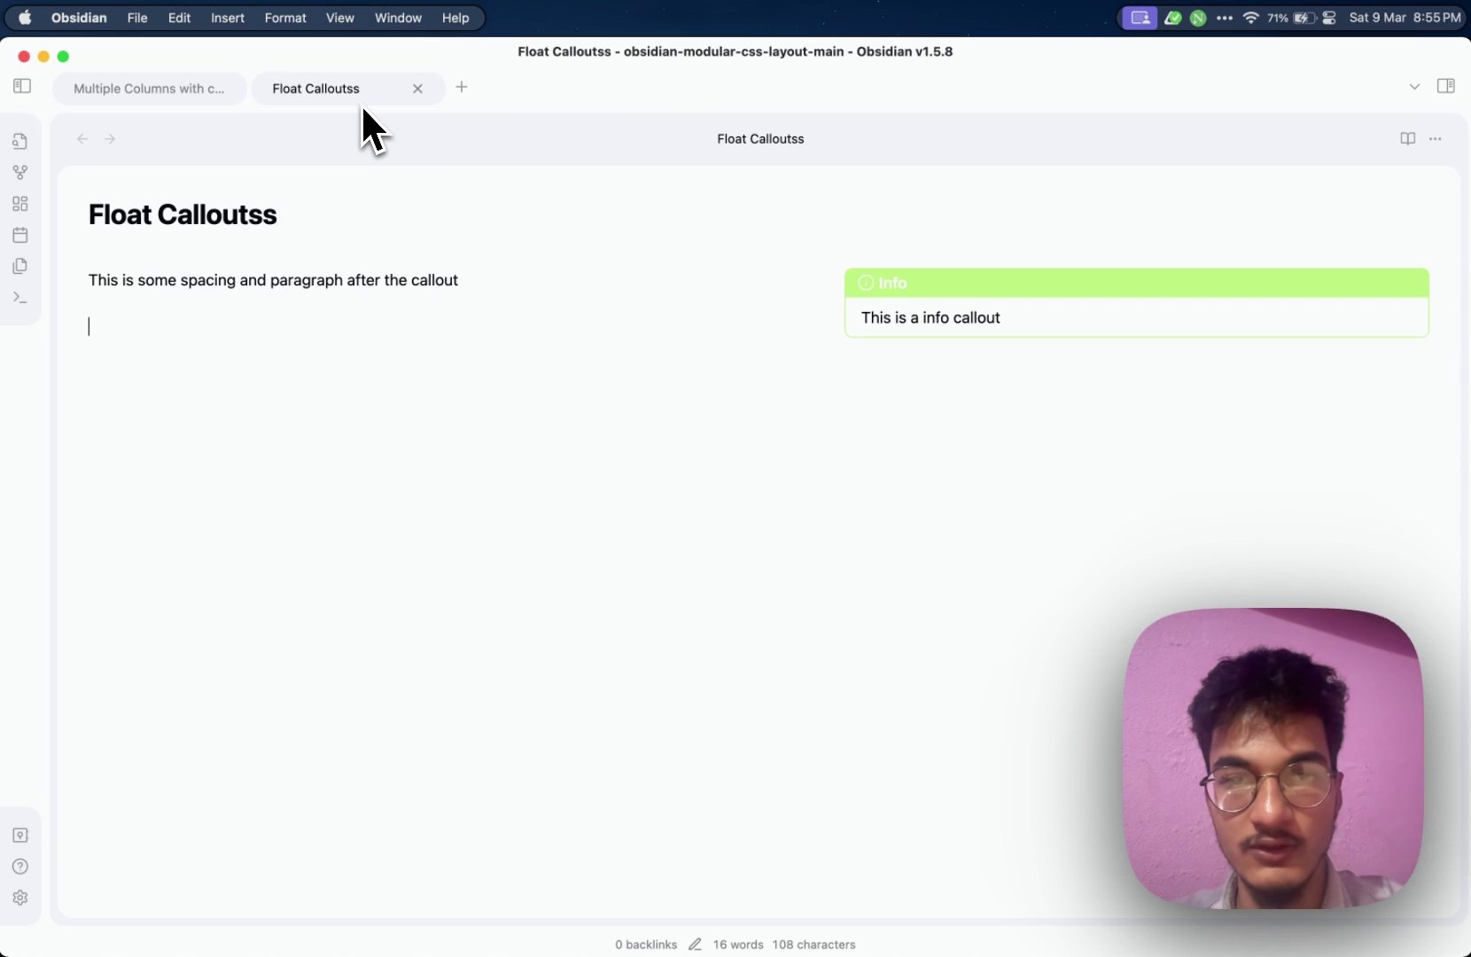
# In the "Multiple Columns with callouts" note, change the first info callout's type to blank and preview the columns
pyautogui.click(147, 99)
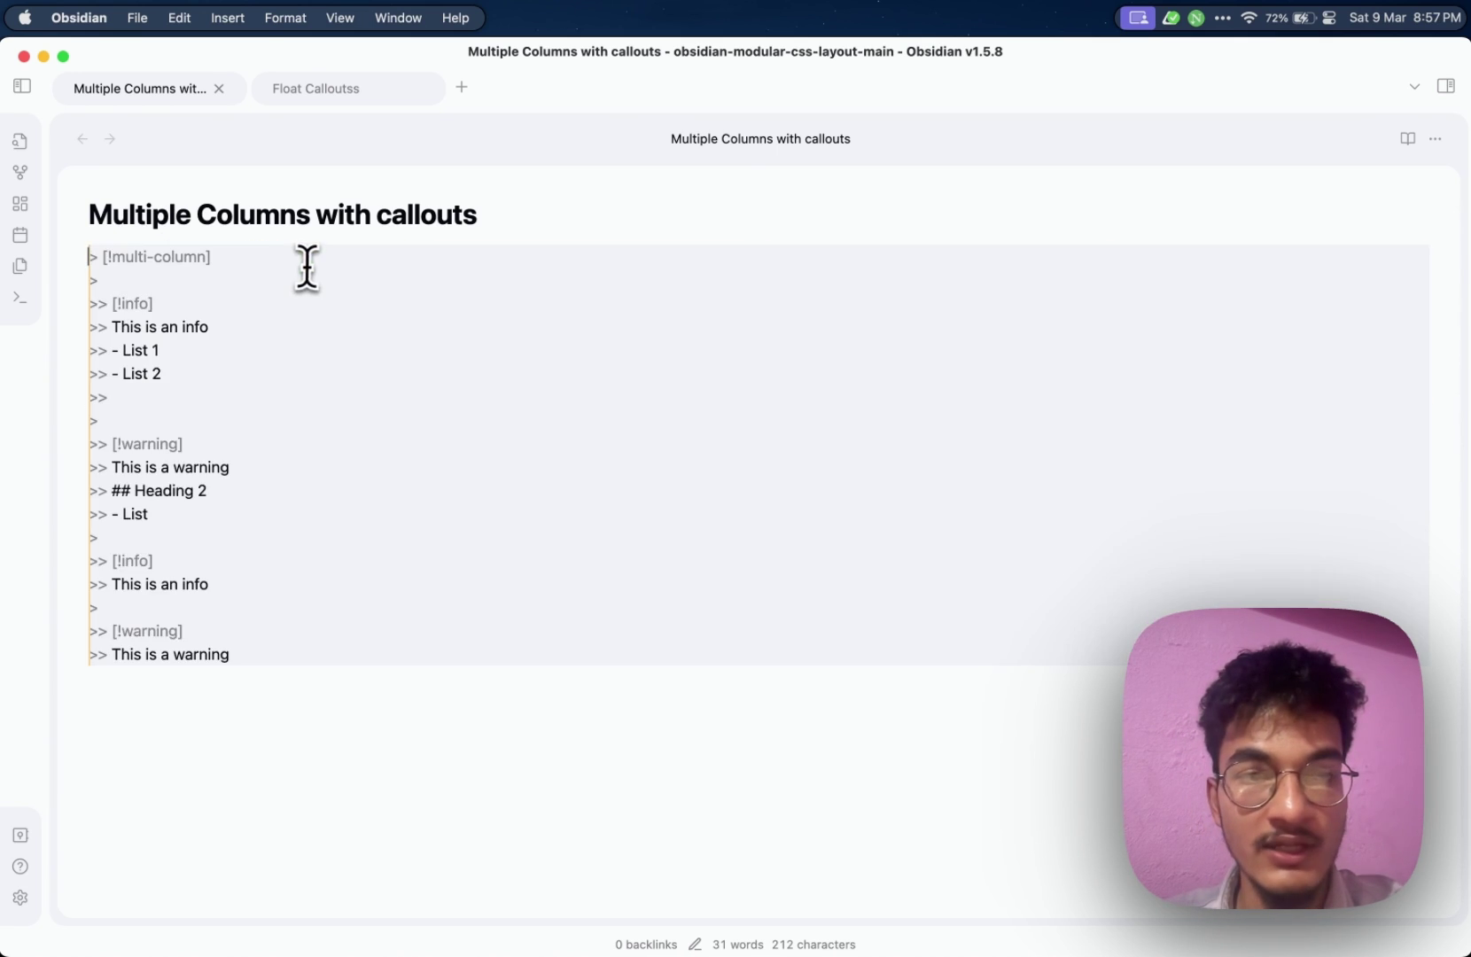
pyautogui.click(285, 264)
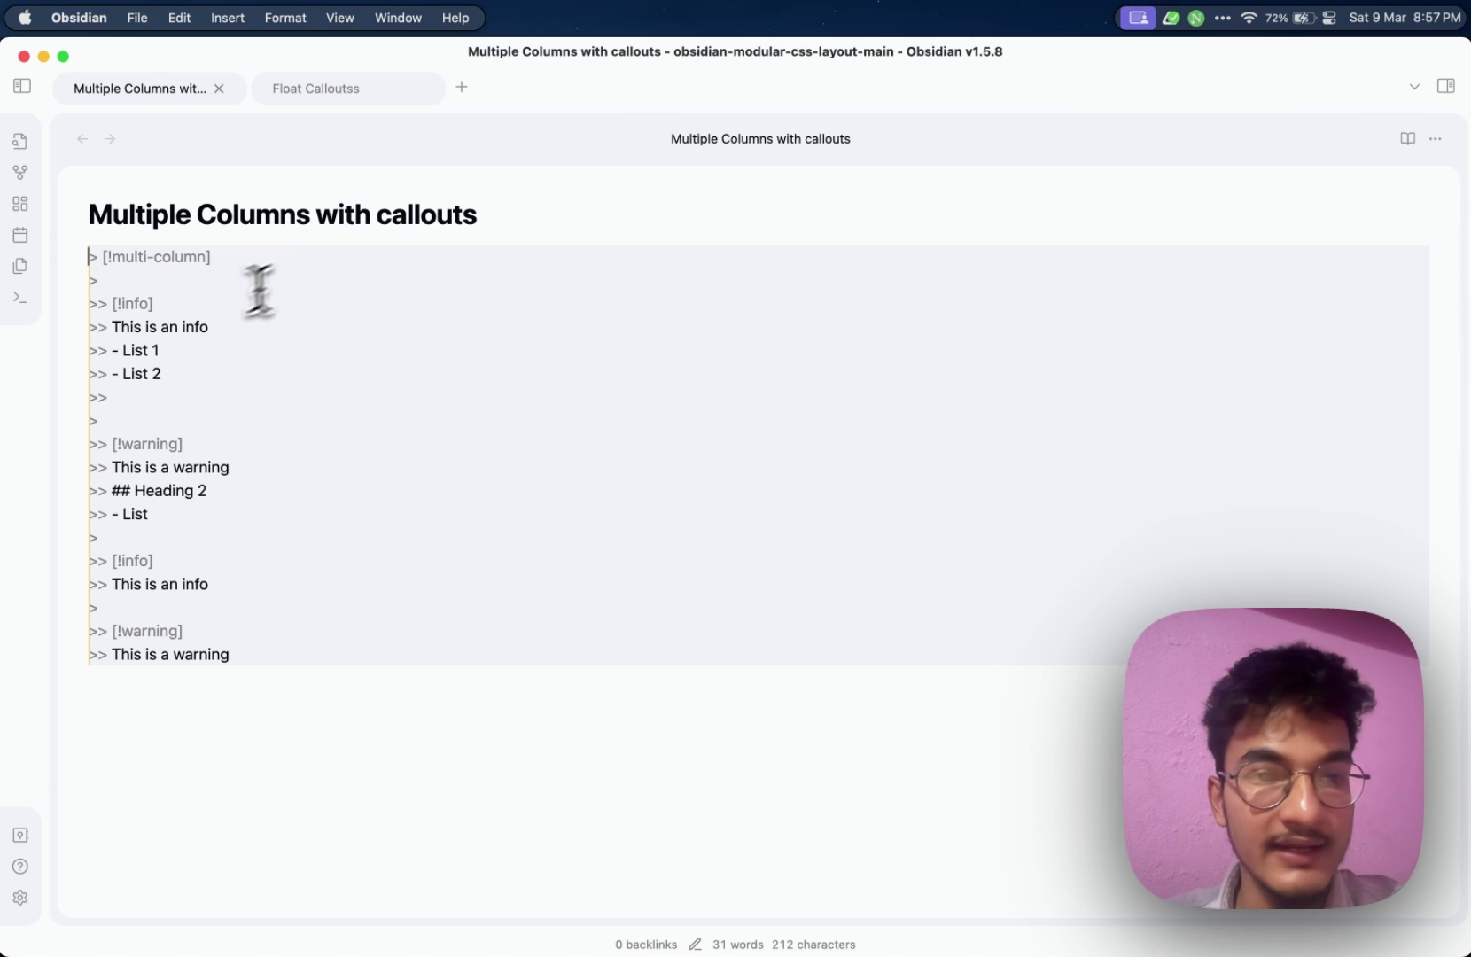
pyautogui.click(149, 304)
pyautogui.press('BackSpace')
pyautogui.press('BackSpace')
pyautogui.press('BackSpace')
pyautogui.press('BackSpace')
pyautogui.write('ba')
pyautogui.press('BackSpace')
pyautogui.write('lank')
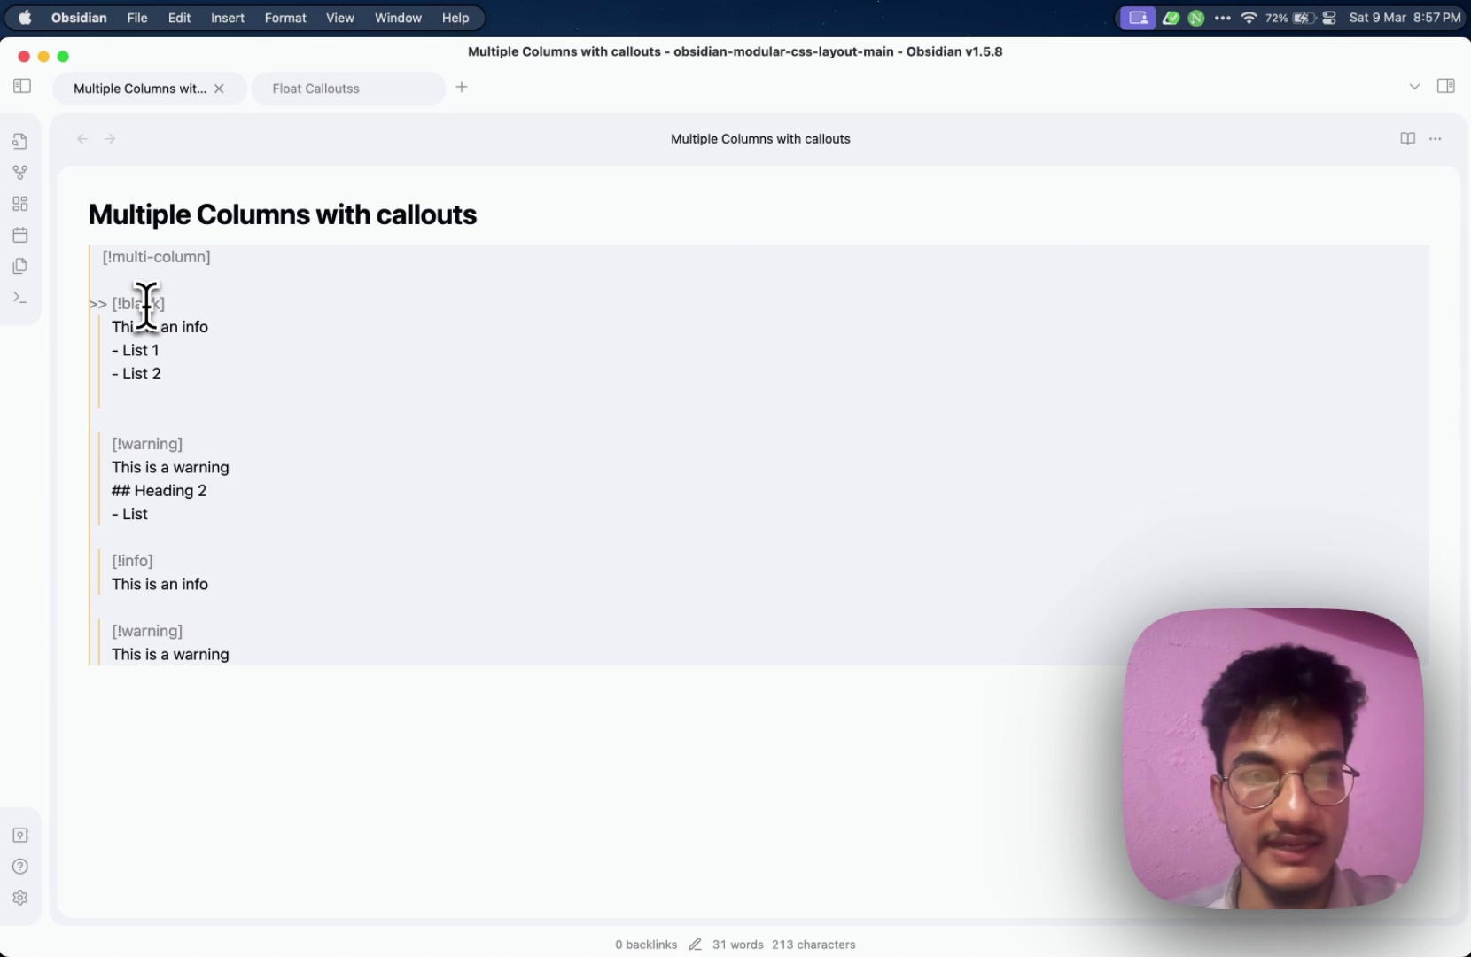
pyautogui.write('ack')
pyautogui.press('super+e')
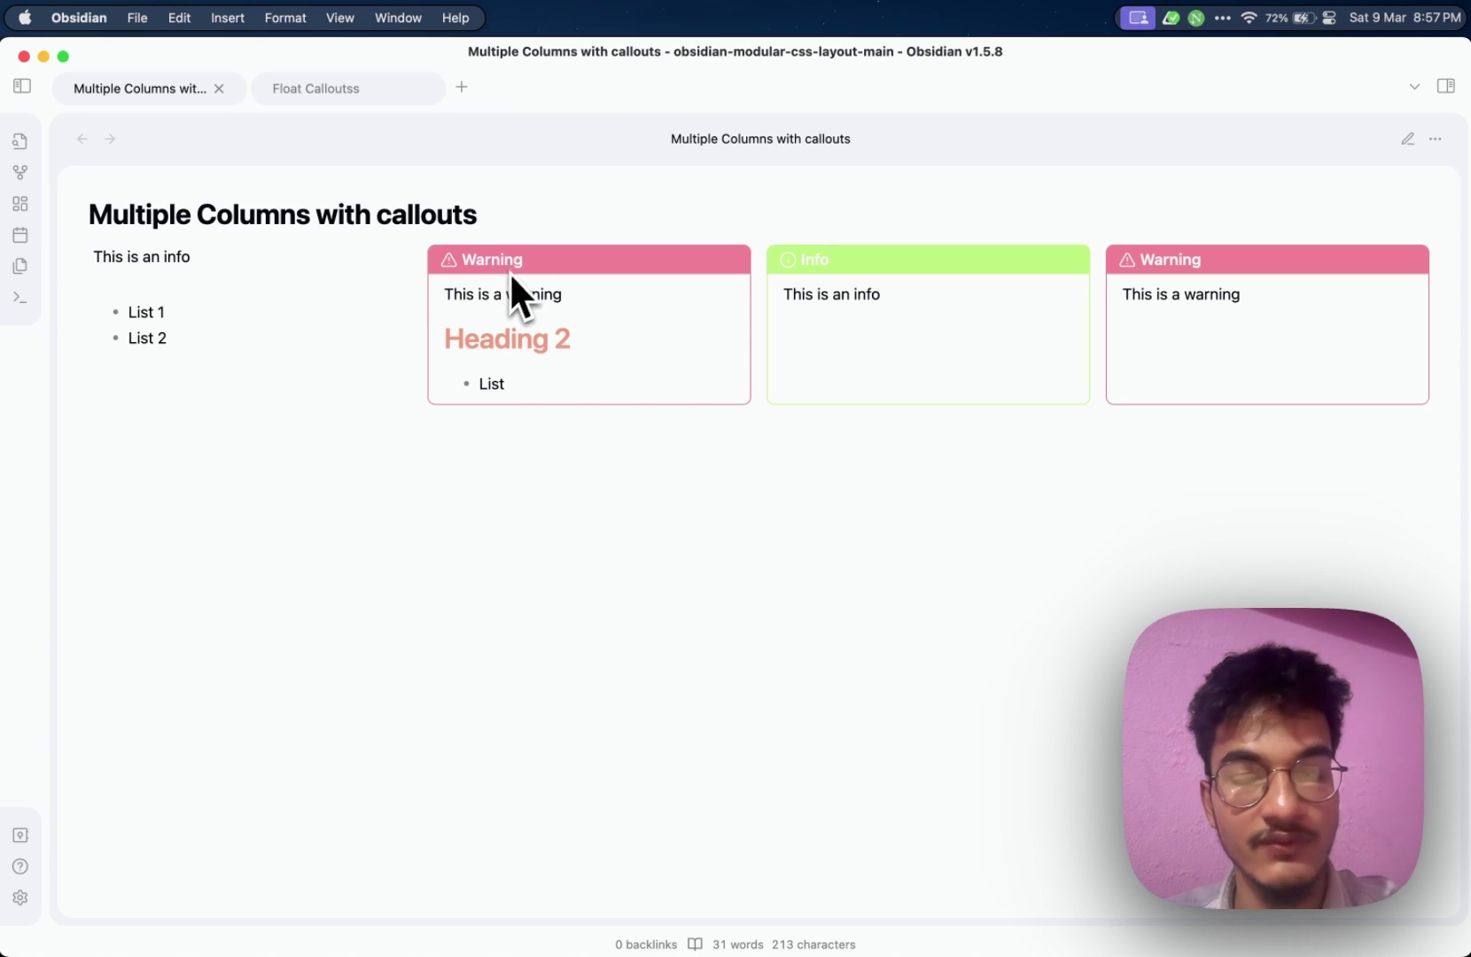
# Change the first warning callout's type to blank, check the columns in reading view and return to editing
pyautogui.press('super+e')
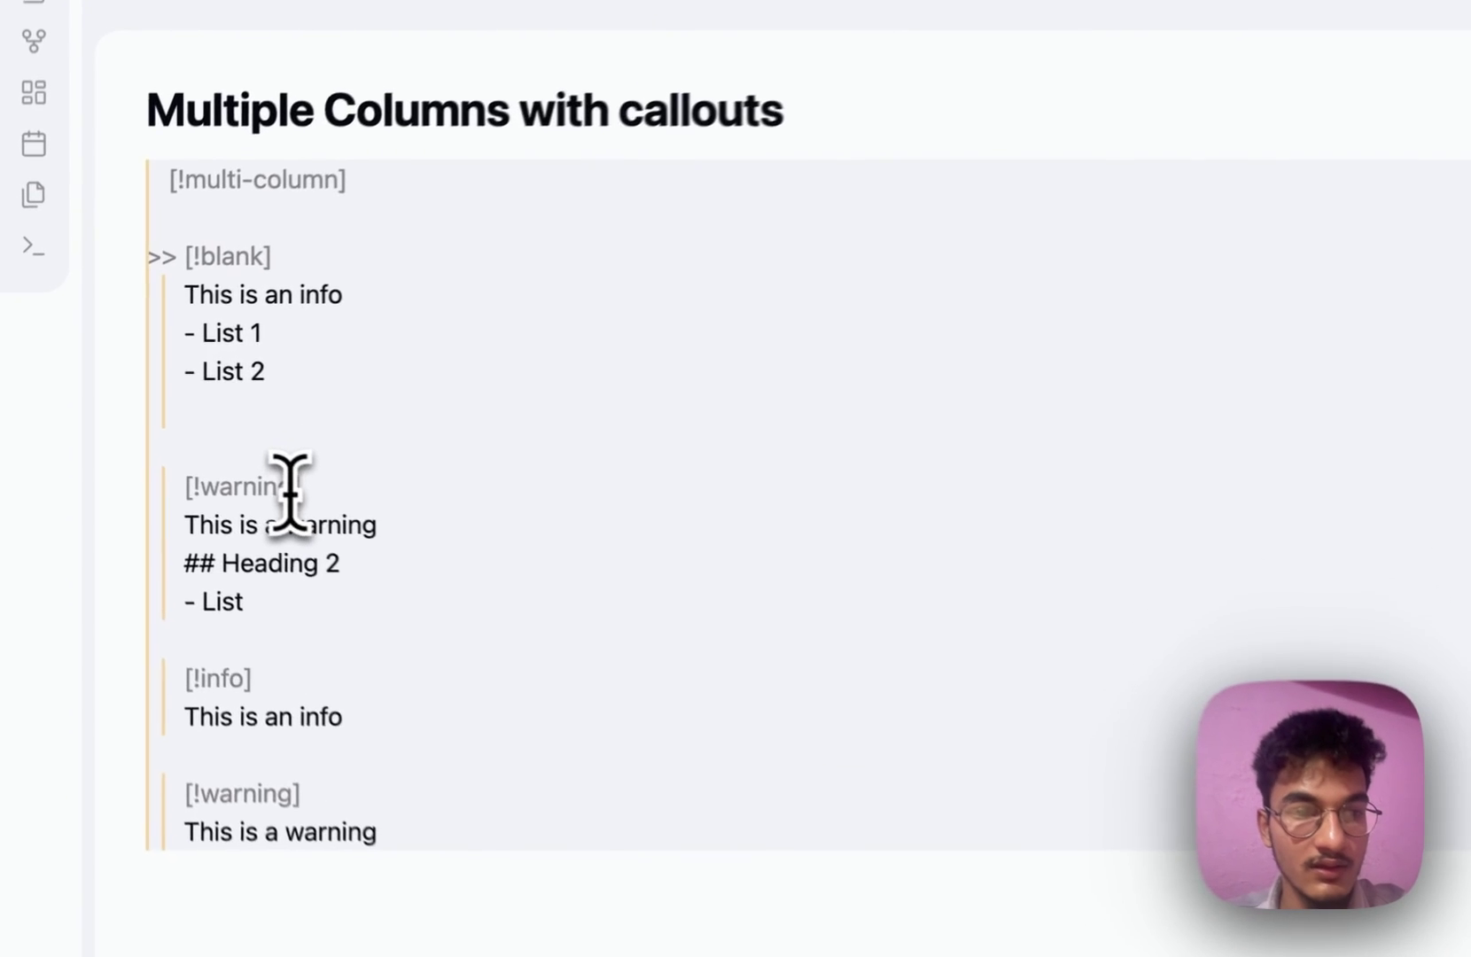
pyautogui.doubleClick(216, 494)
pyautogui.write('blank')
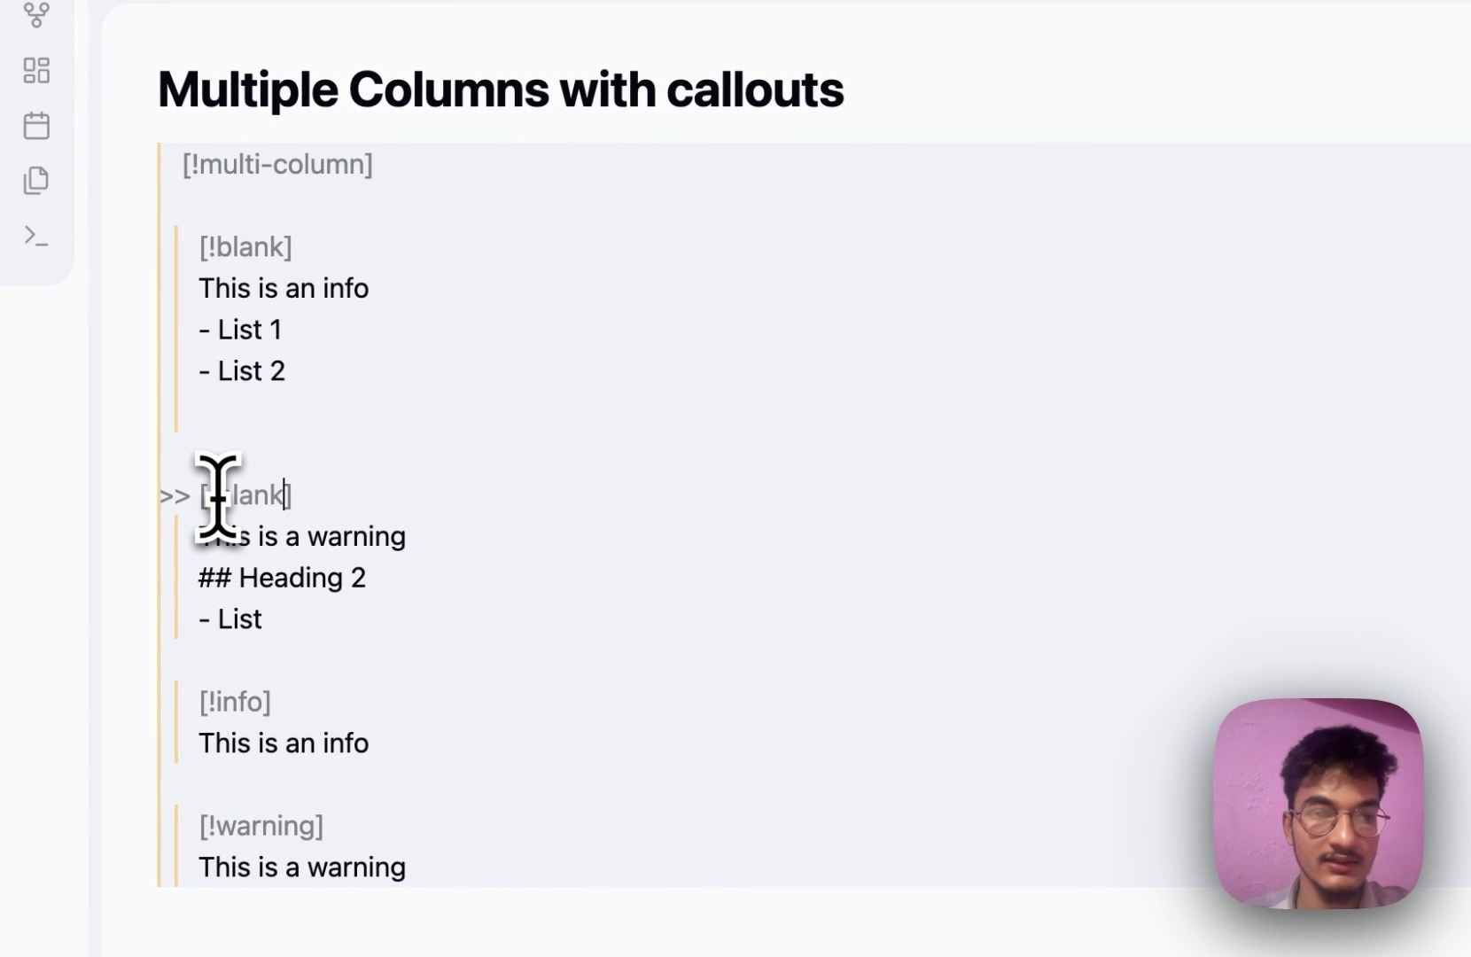
pyautogui.press('super+e')
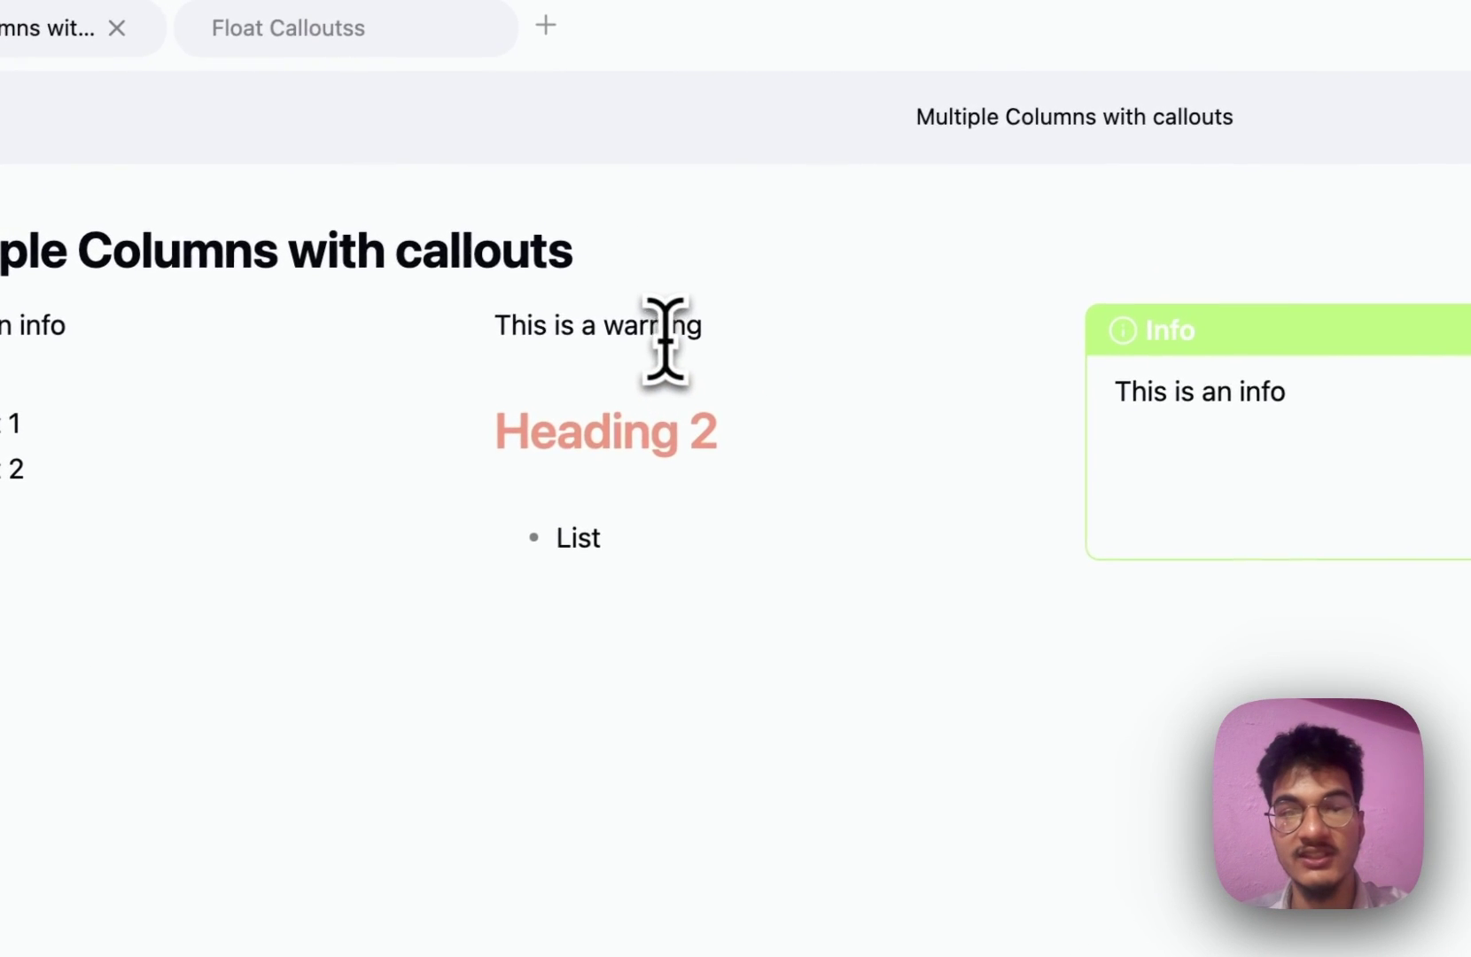
pyautogui.moveTo(498, 321); pyautogui.dragTo(673, 541)
pyautogui.click(653, 551)
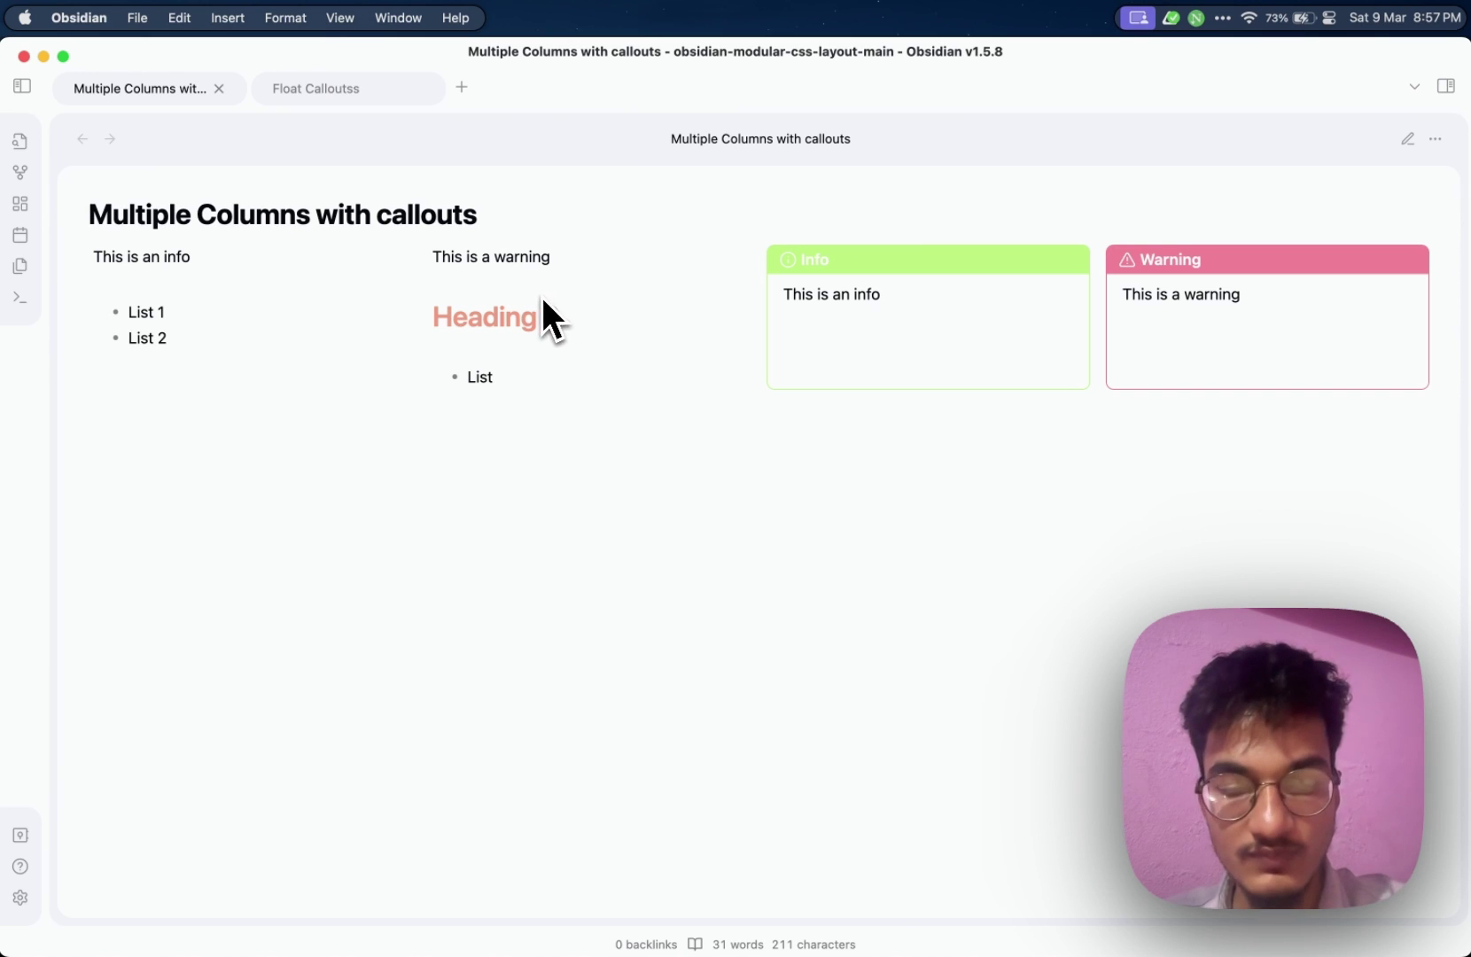
pyautogui.press('super+e')
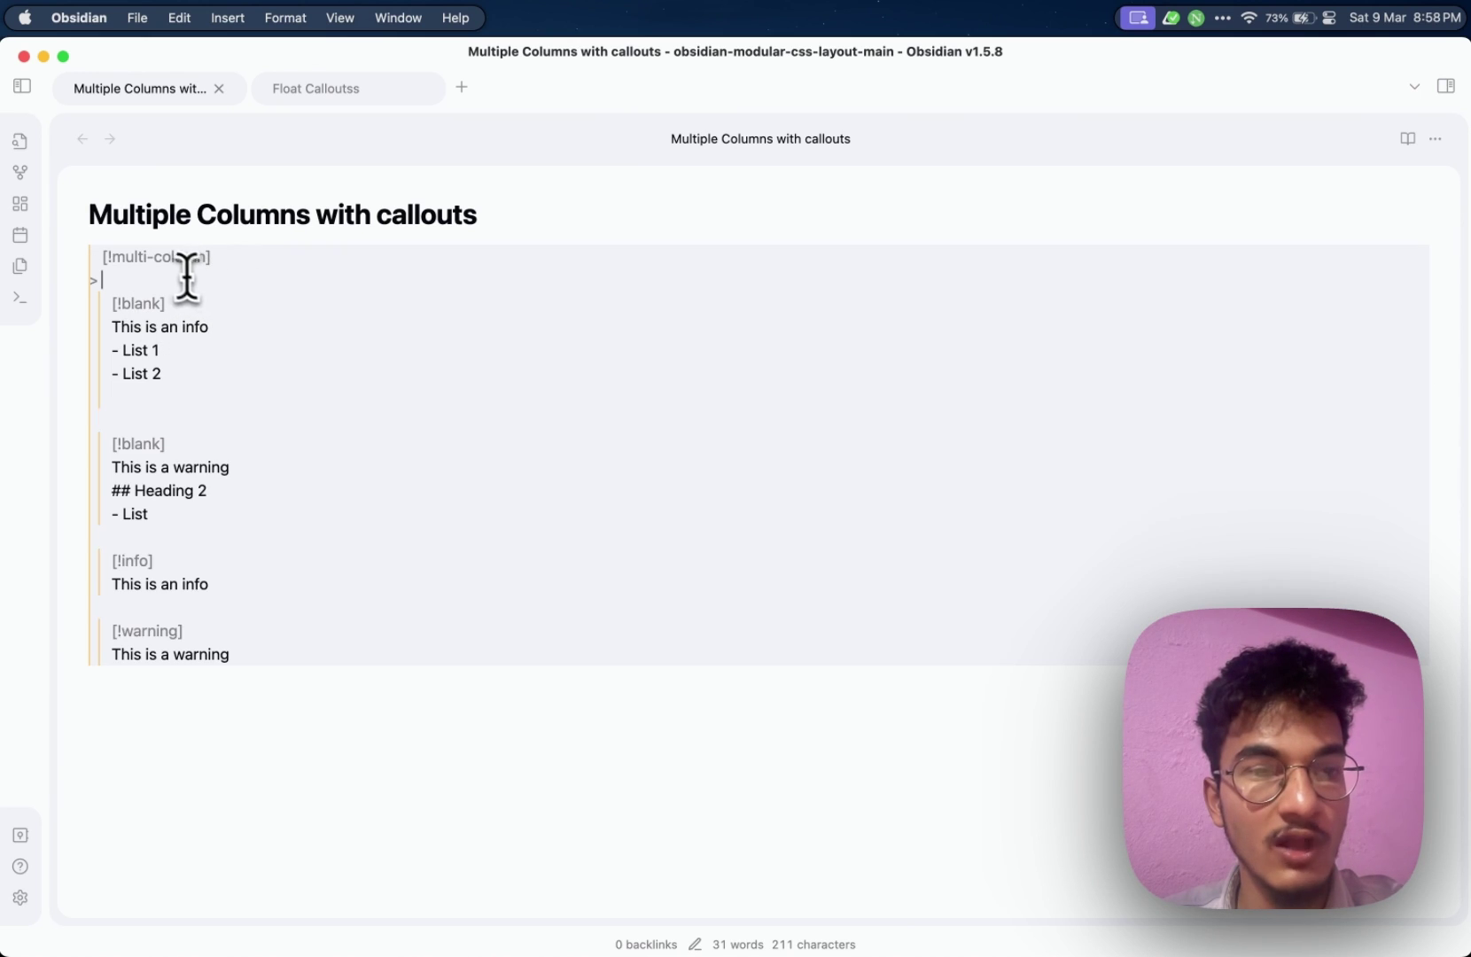
# Review the source of the [!multi-column] and first [!blank] headers and check the columns in reading view
pyautogui.click(232, 260)
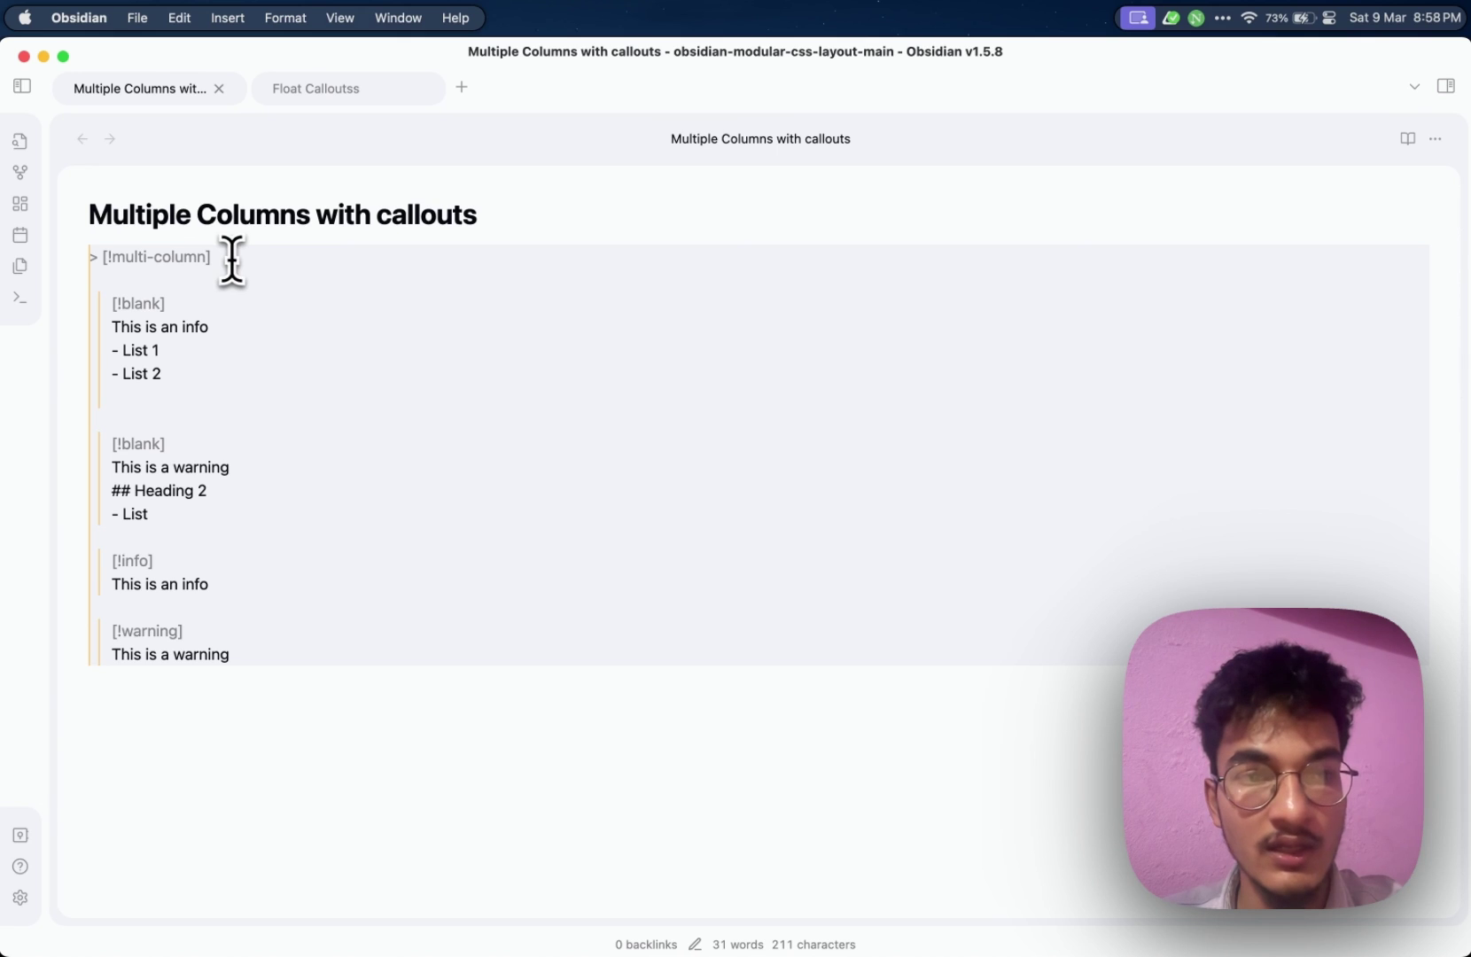
pyautogui.click(158, 306)
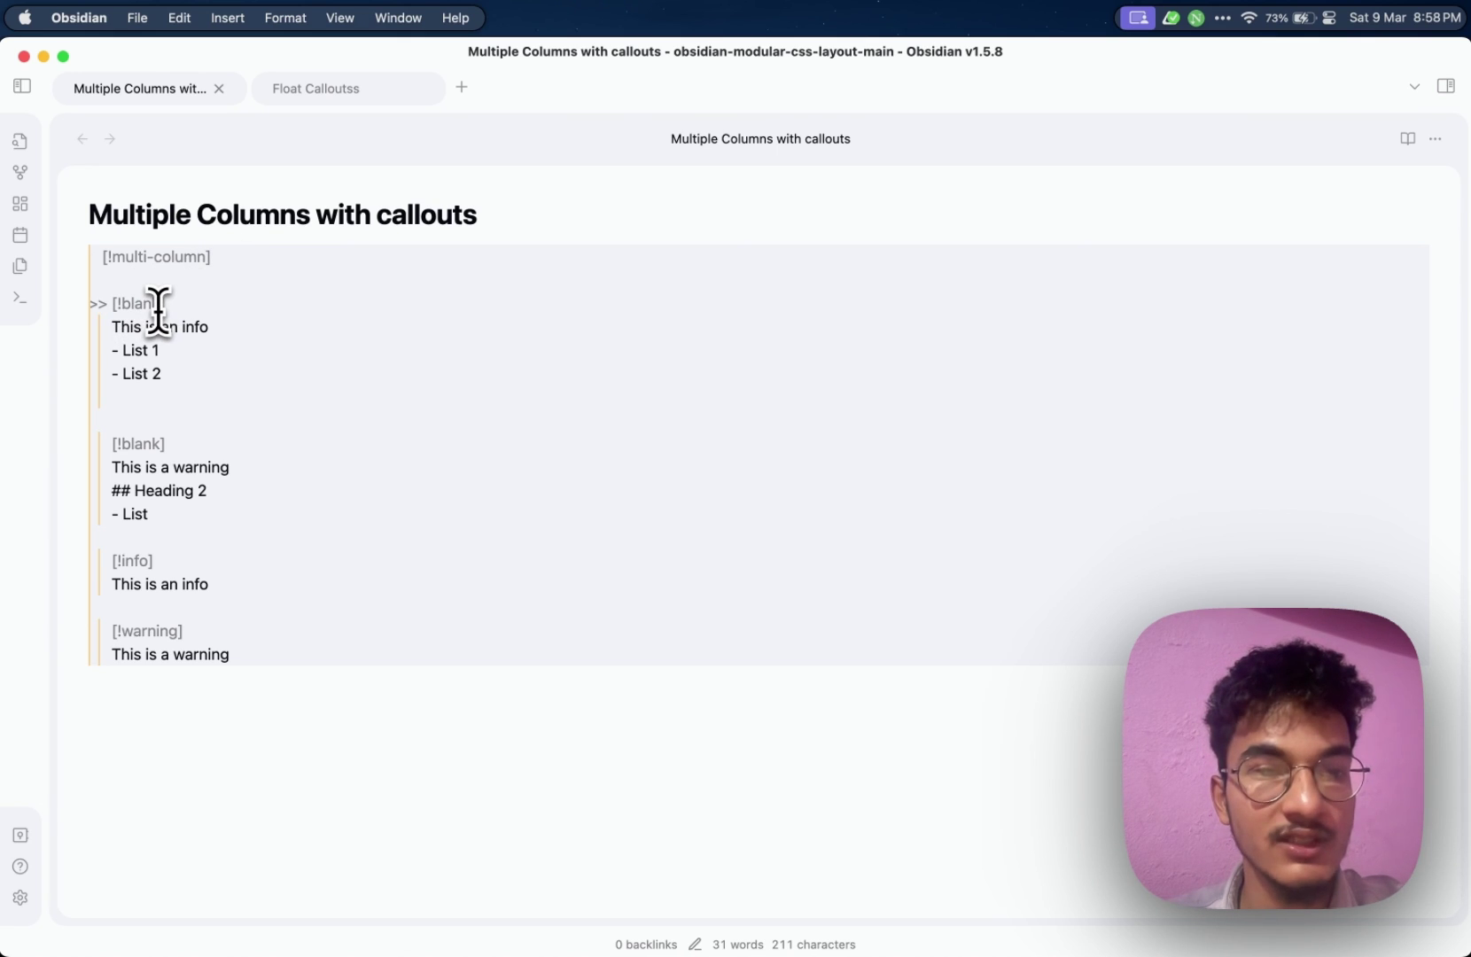
pyautogui.press('super+e')
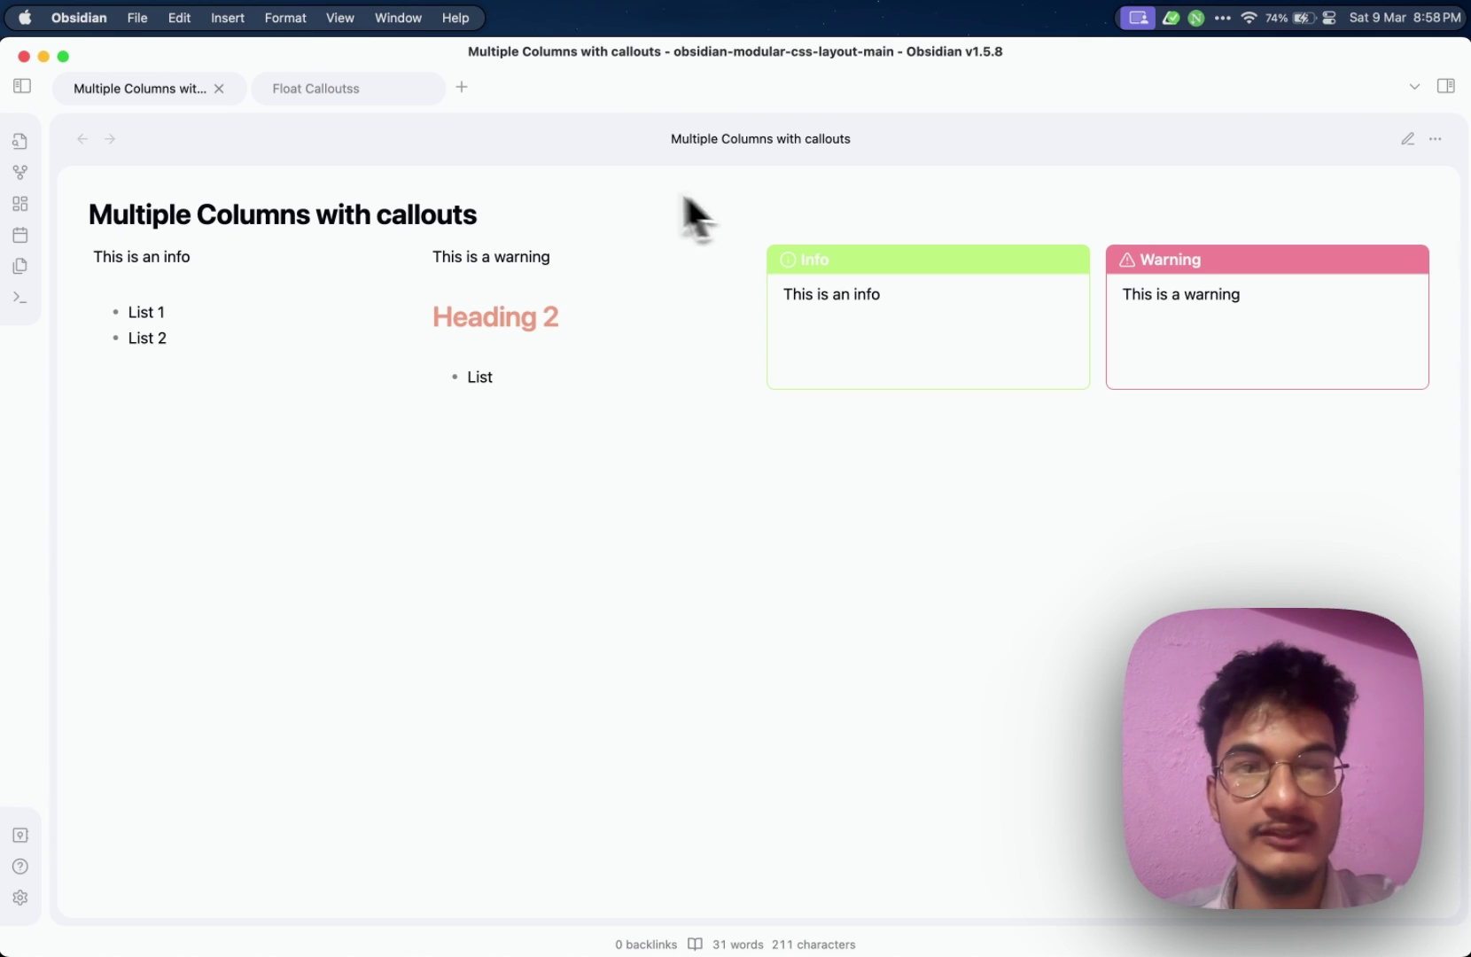
# Create a new note titled "List column callout" and start its body
pyautogui.click(461, 86)
pyautogui.click(801, 504)
pyautogui.write('List co')
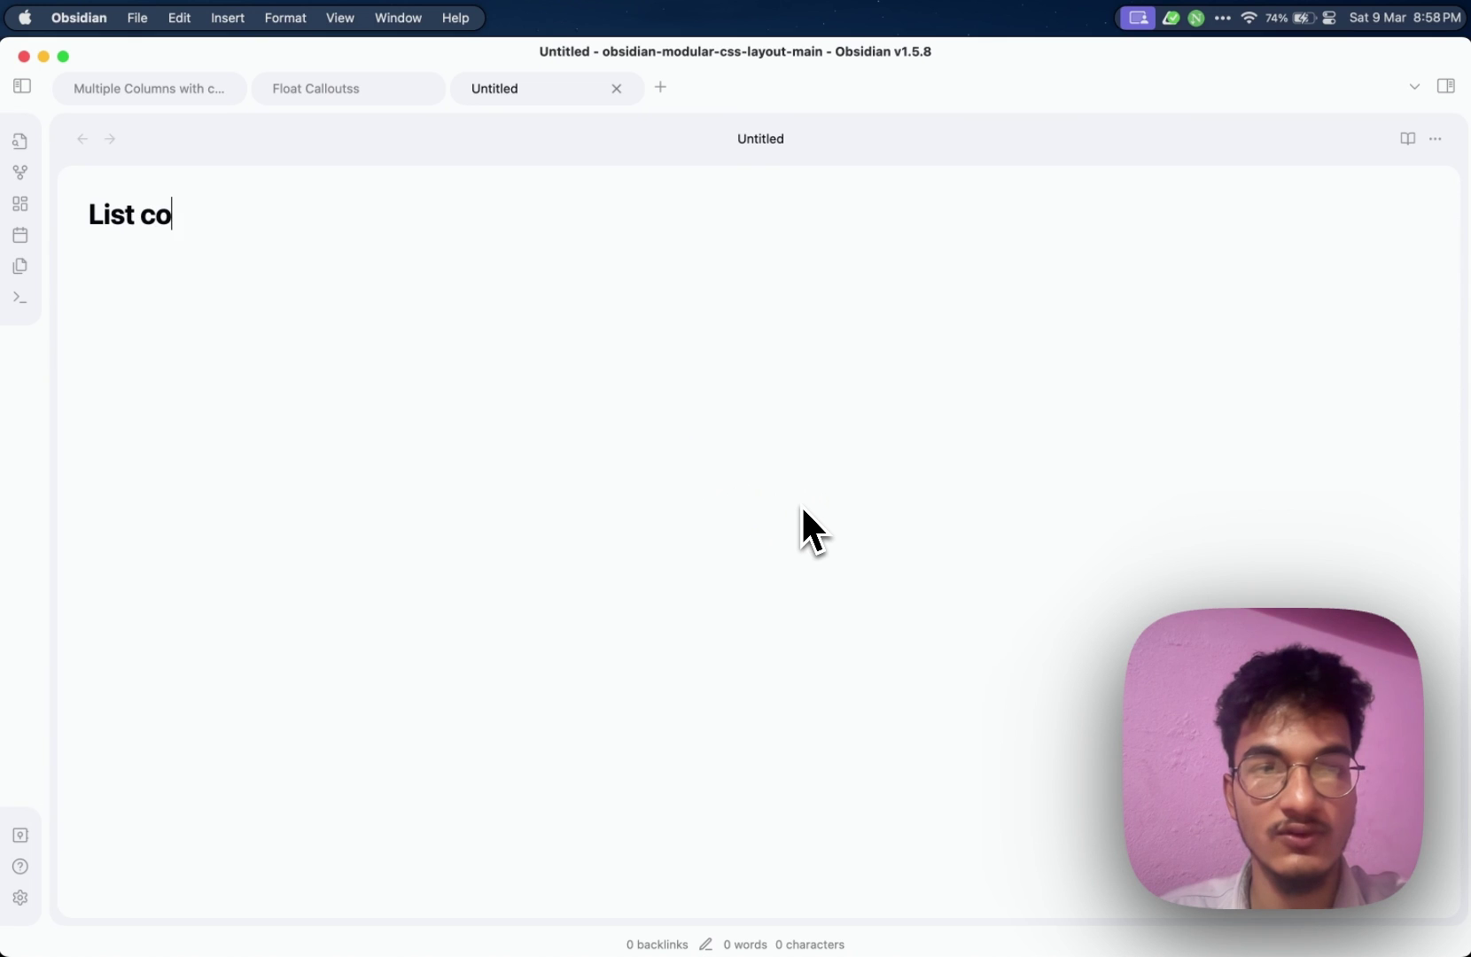
pyautogui.write('lumn callout')
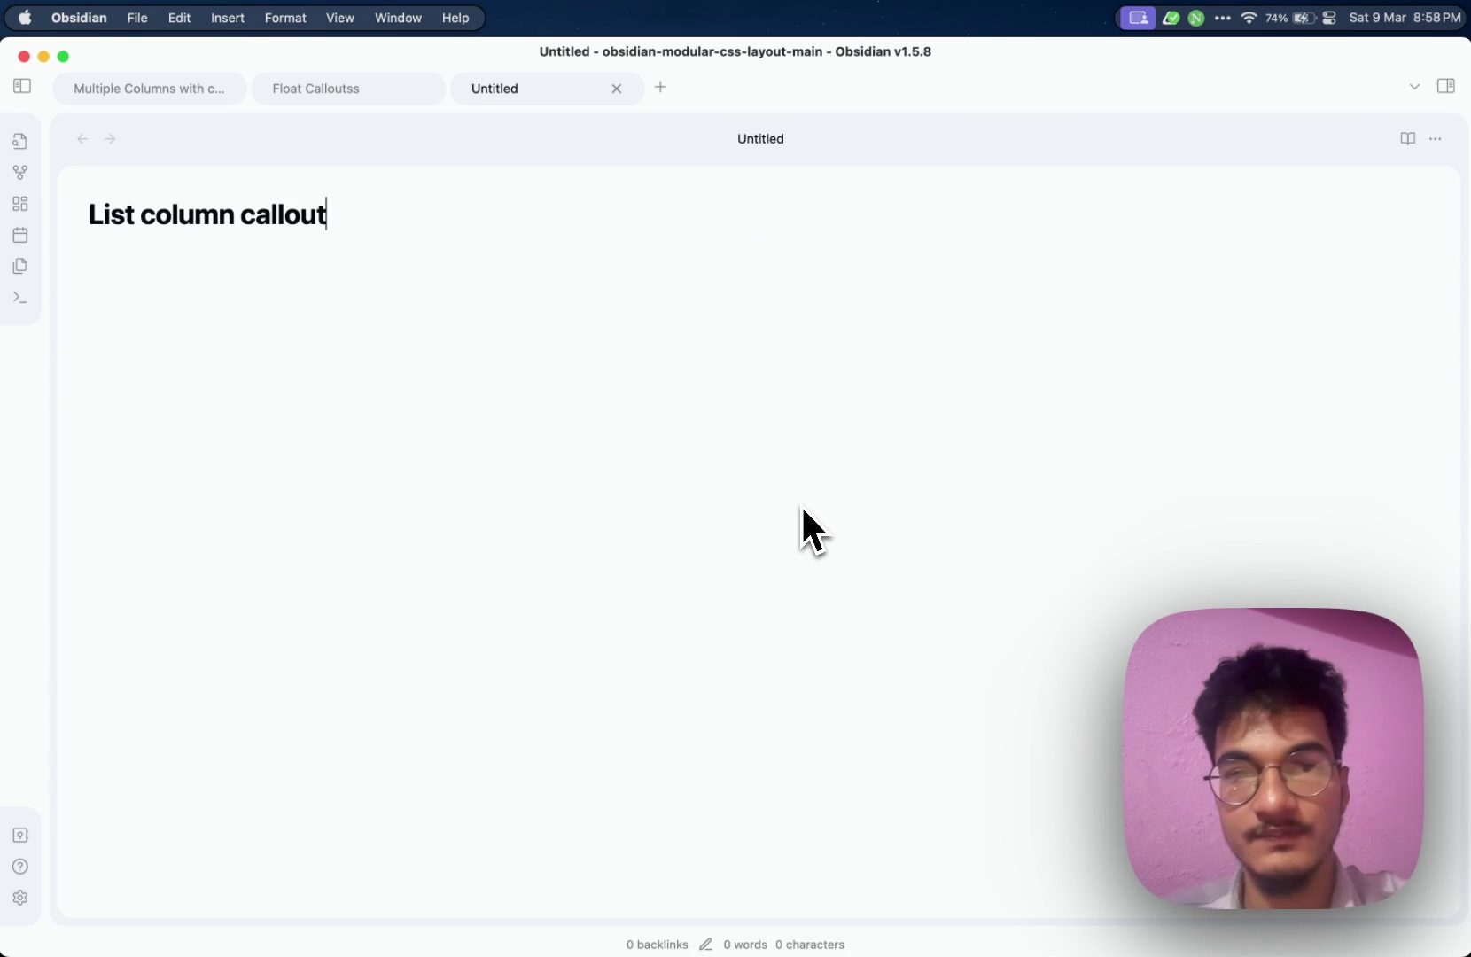
pyautogui.press('Return')
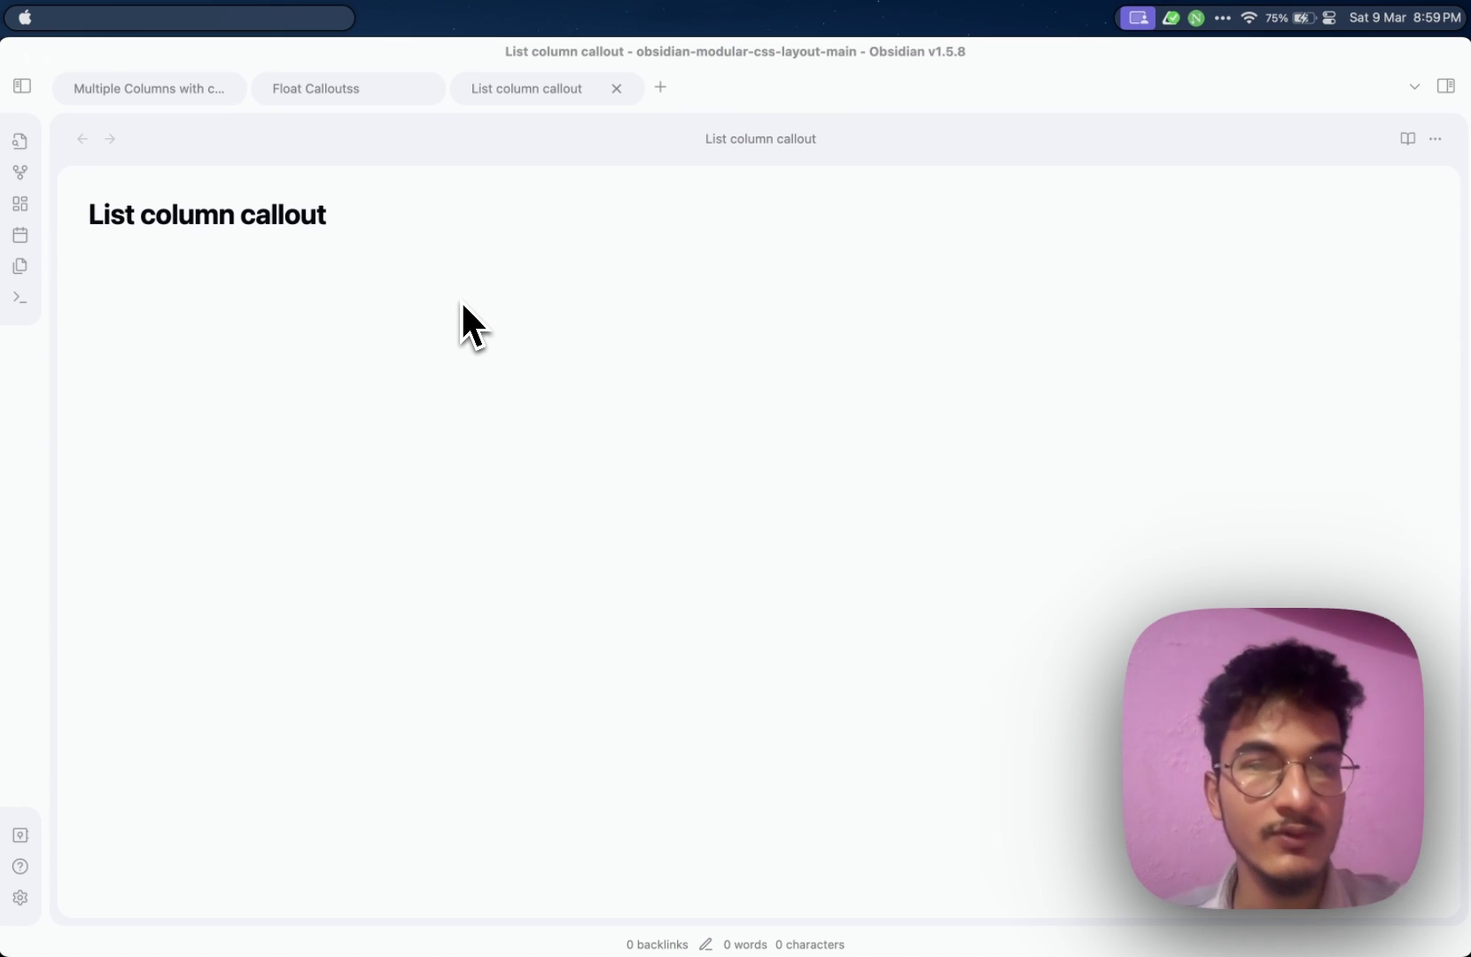
pyautogui.click(336, 286)
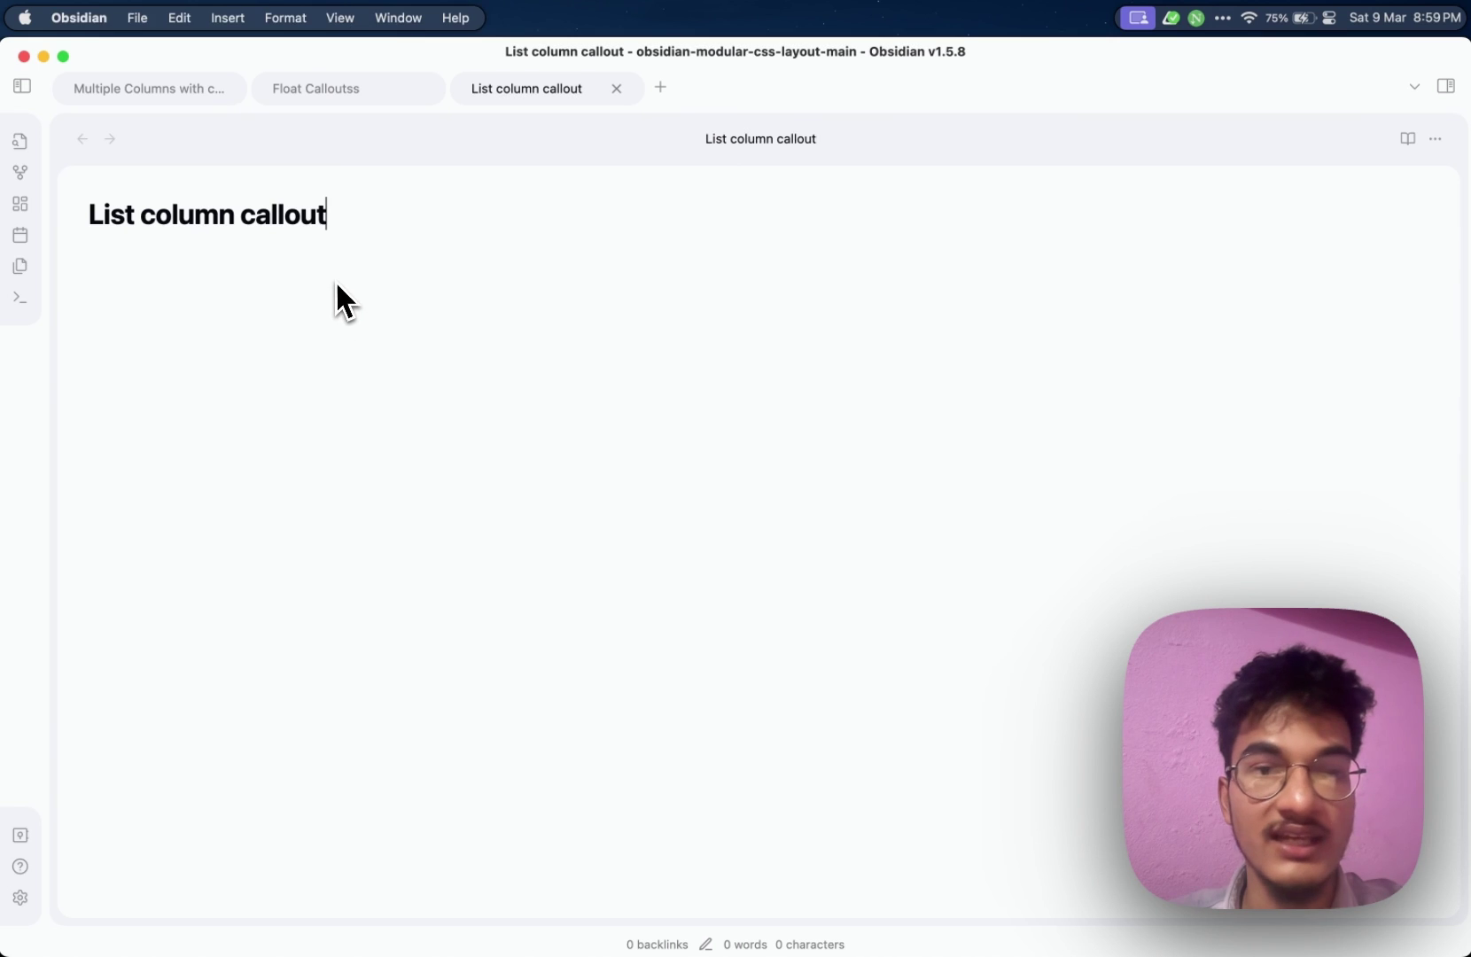
pyautogui.press('Return')
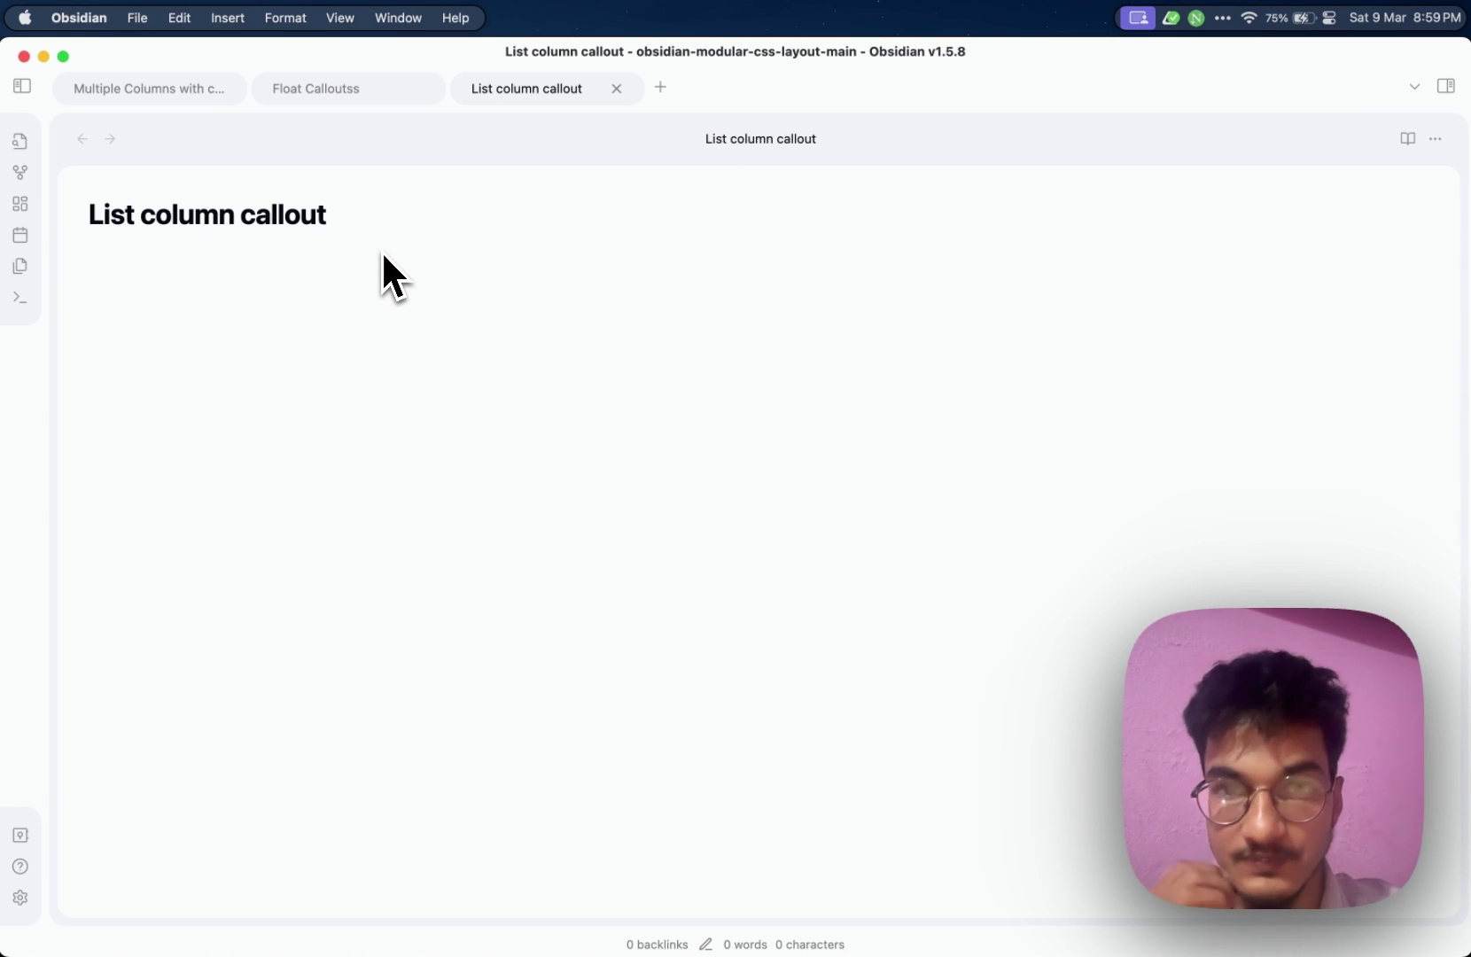
# Enter a bulleted list with the items List 1, List 2, List 3 and List 4 and preview it in reading view
pyautogui.write('- List 1')
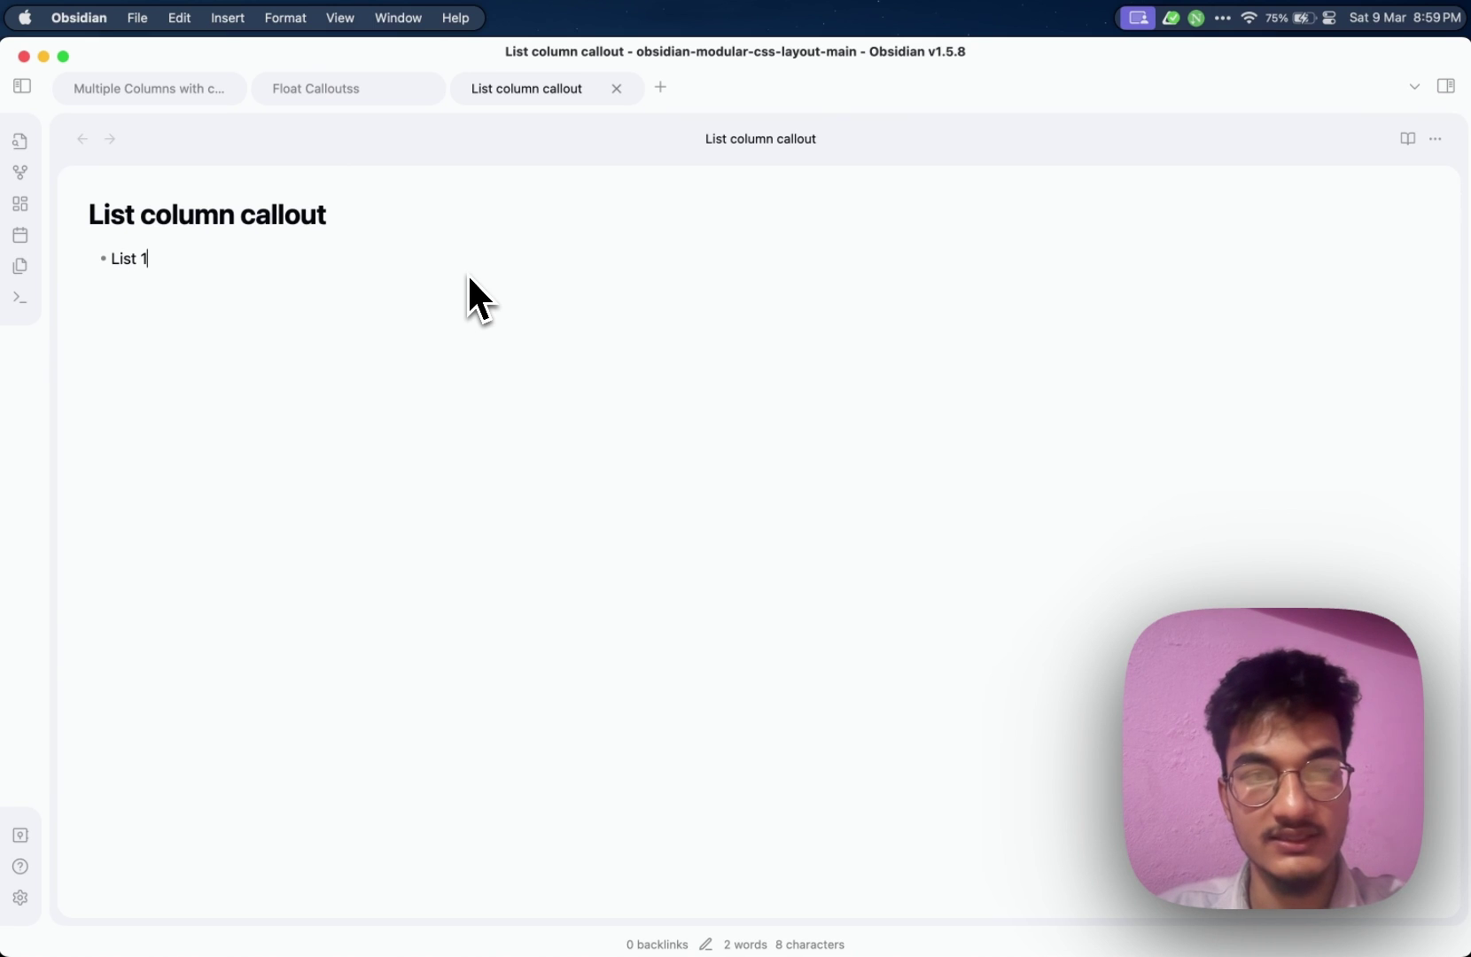
pyautogui.press('Return')
pyautogui.write('List ')
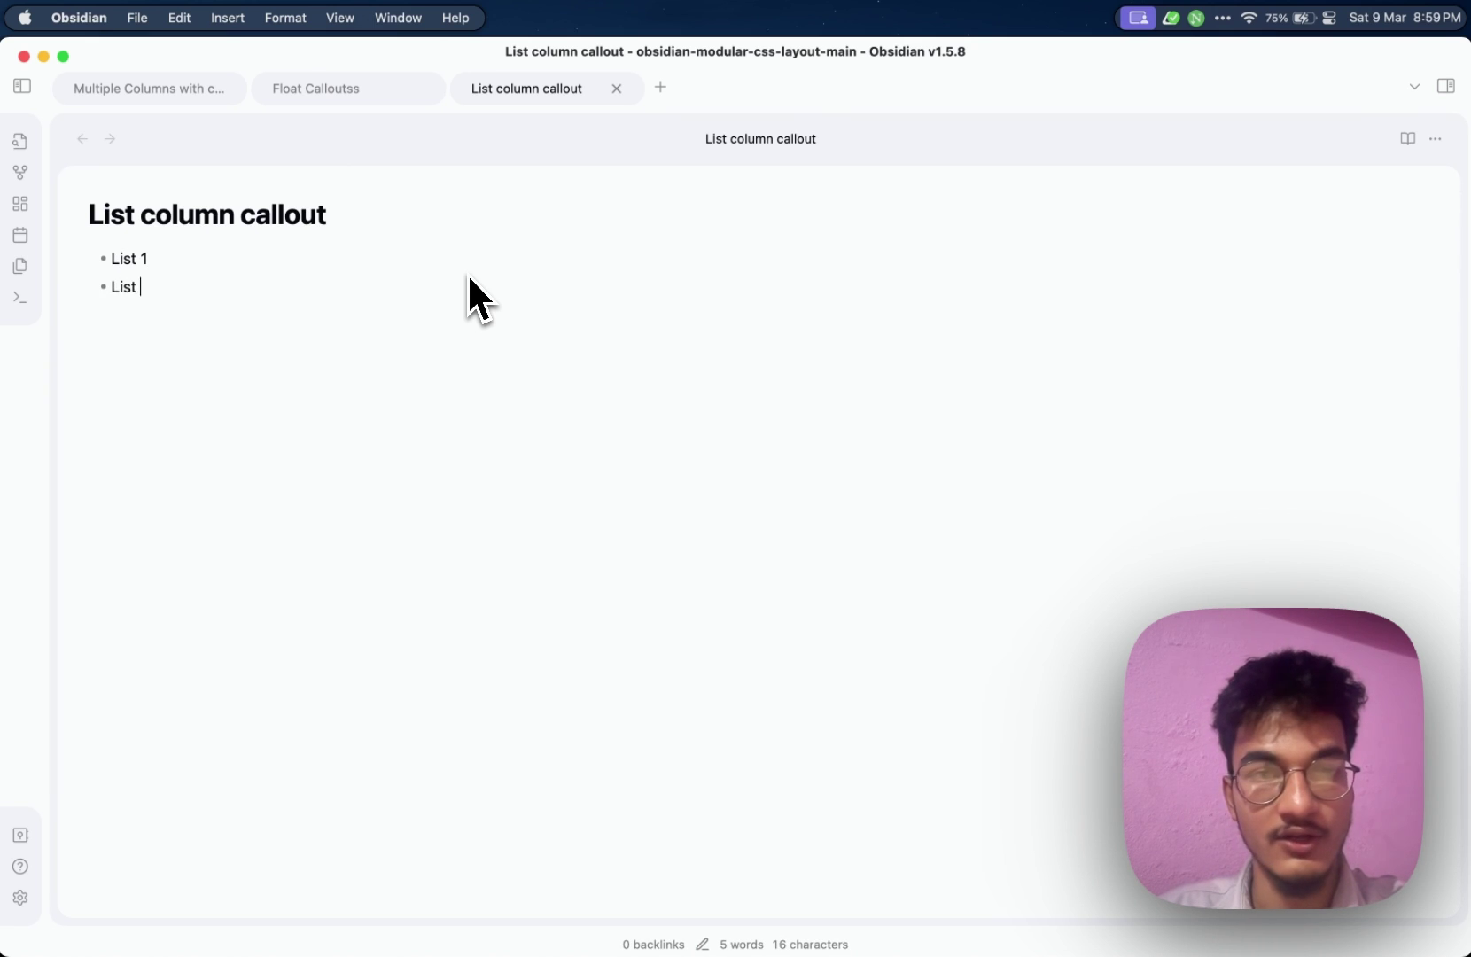
pyautogui.write('2 List')
pyautogui.press('BackSpace')
pyautogui.press('BackSpace')
pyautogui.press('BackSpace')
pyautogui.press('BackSpace')
pyautogui.press('Return')
pyautogui.write('List 3')
pyautogui.press('Return')
pyautogui.write('List 3')
pyautogui.press('BackSpace')
pyautogui.press('BackSpace')
pyautogui.write('4')
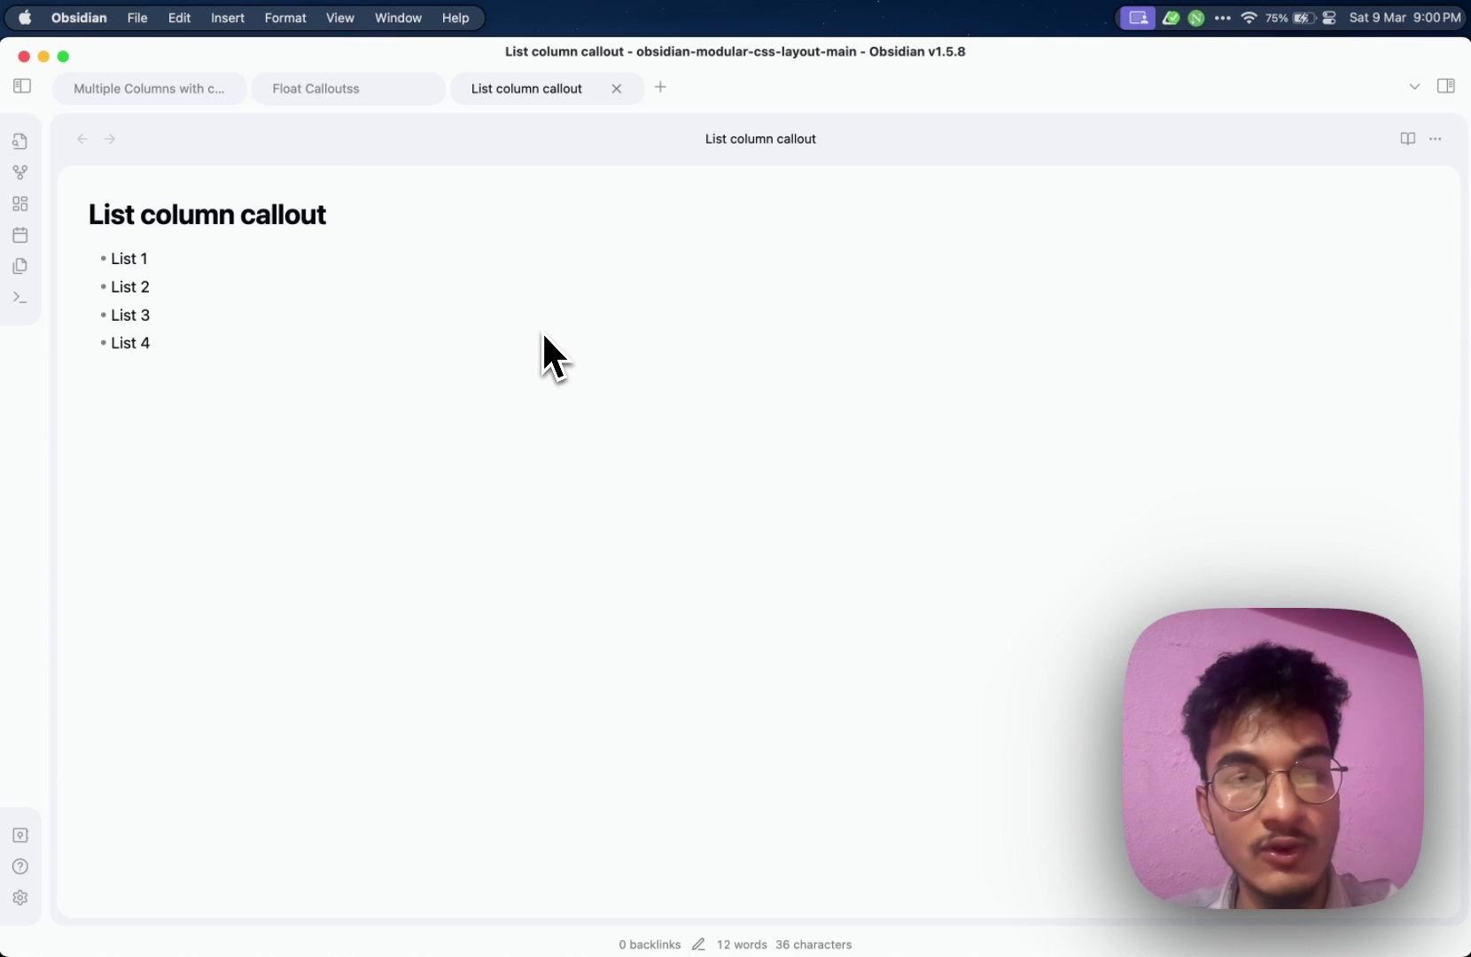
pyautogui.press('super+e')
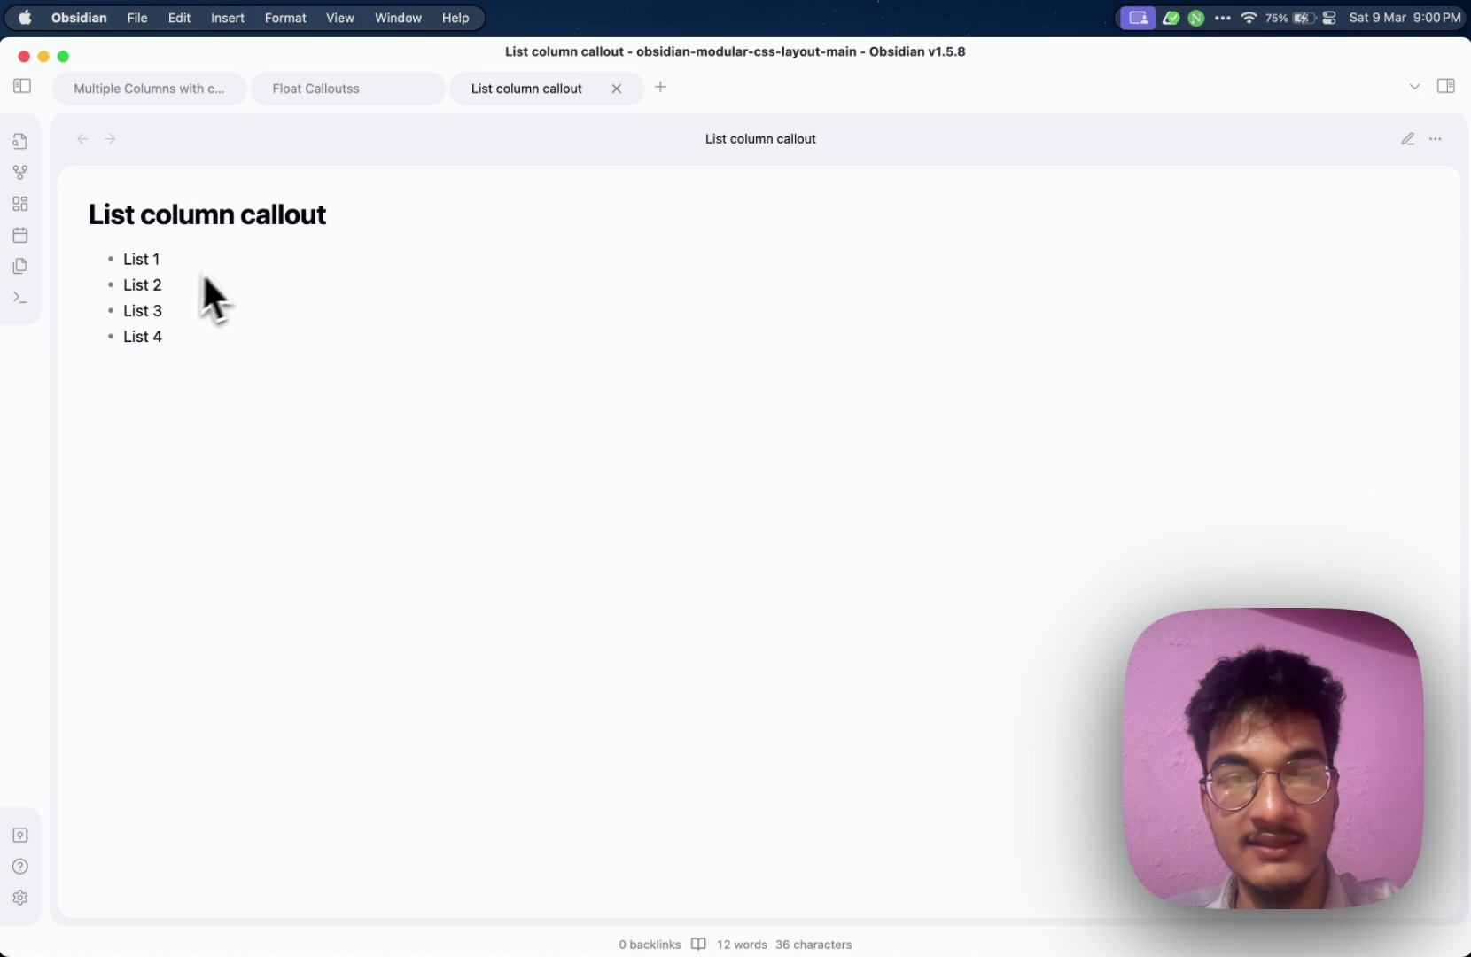
pyautogui.press('super+e')
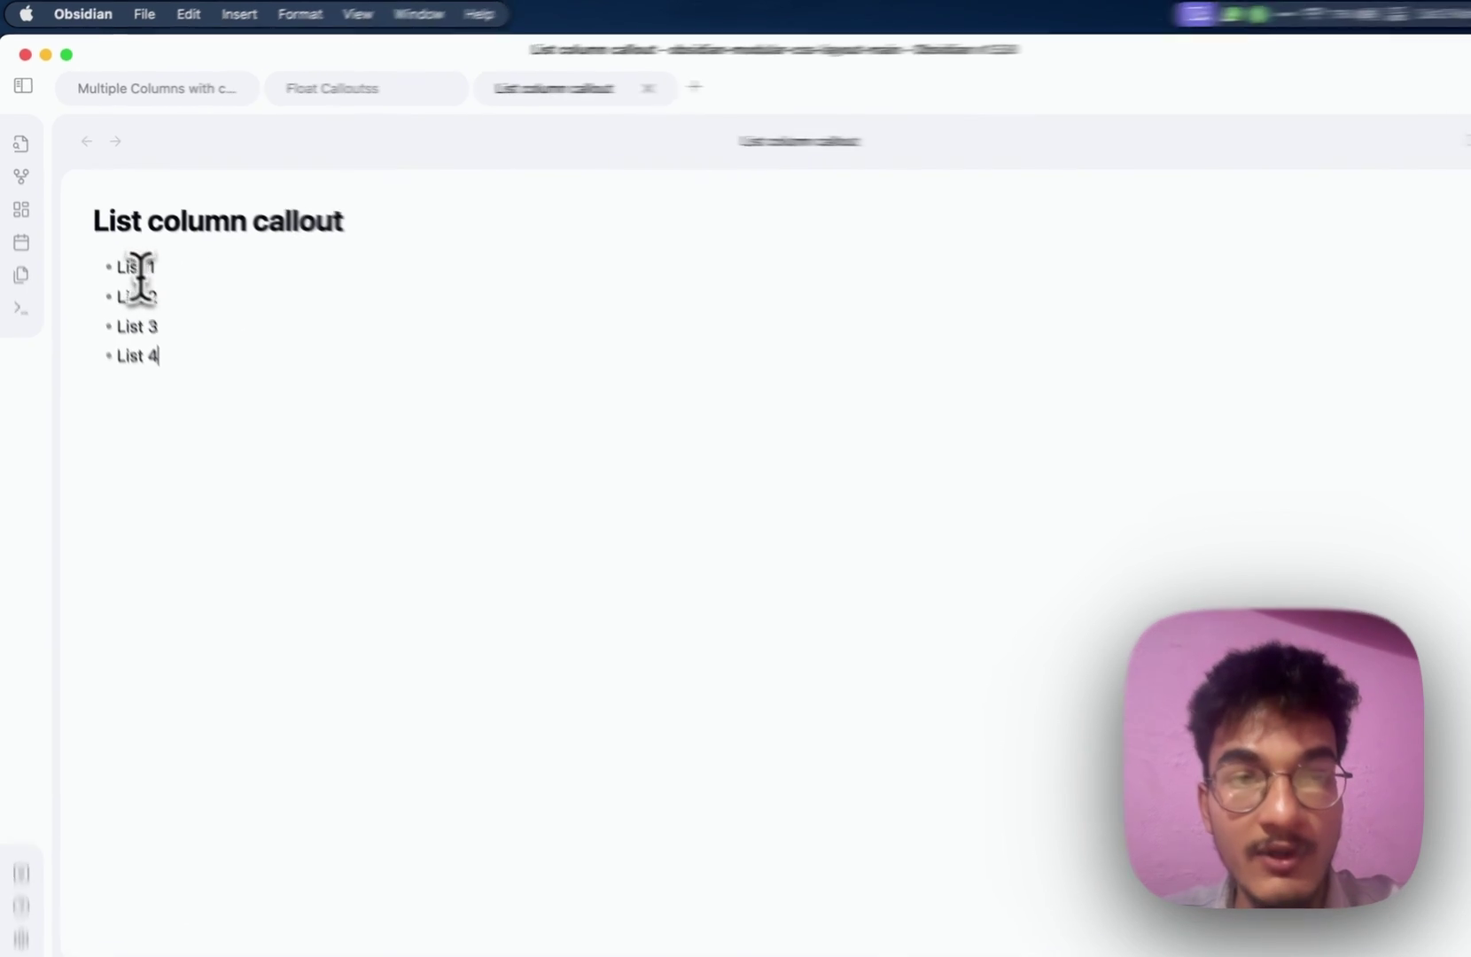
# Add the tag #mcl/list-column after List 1 and check the list layout in reading view
pyautogui.click(181, 269)
pyautogui.write('#mcl')
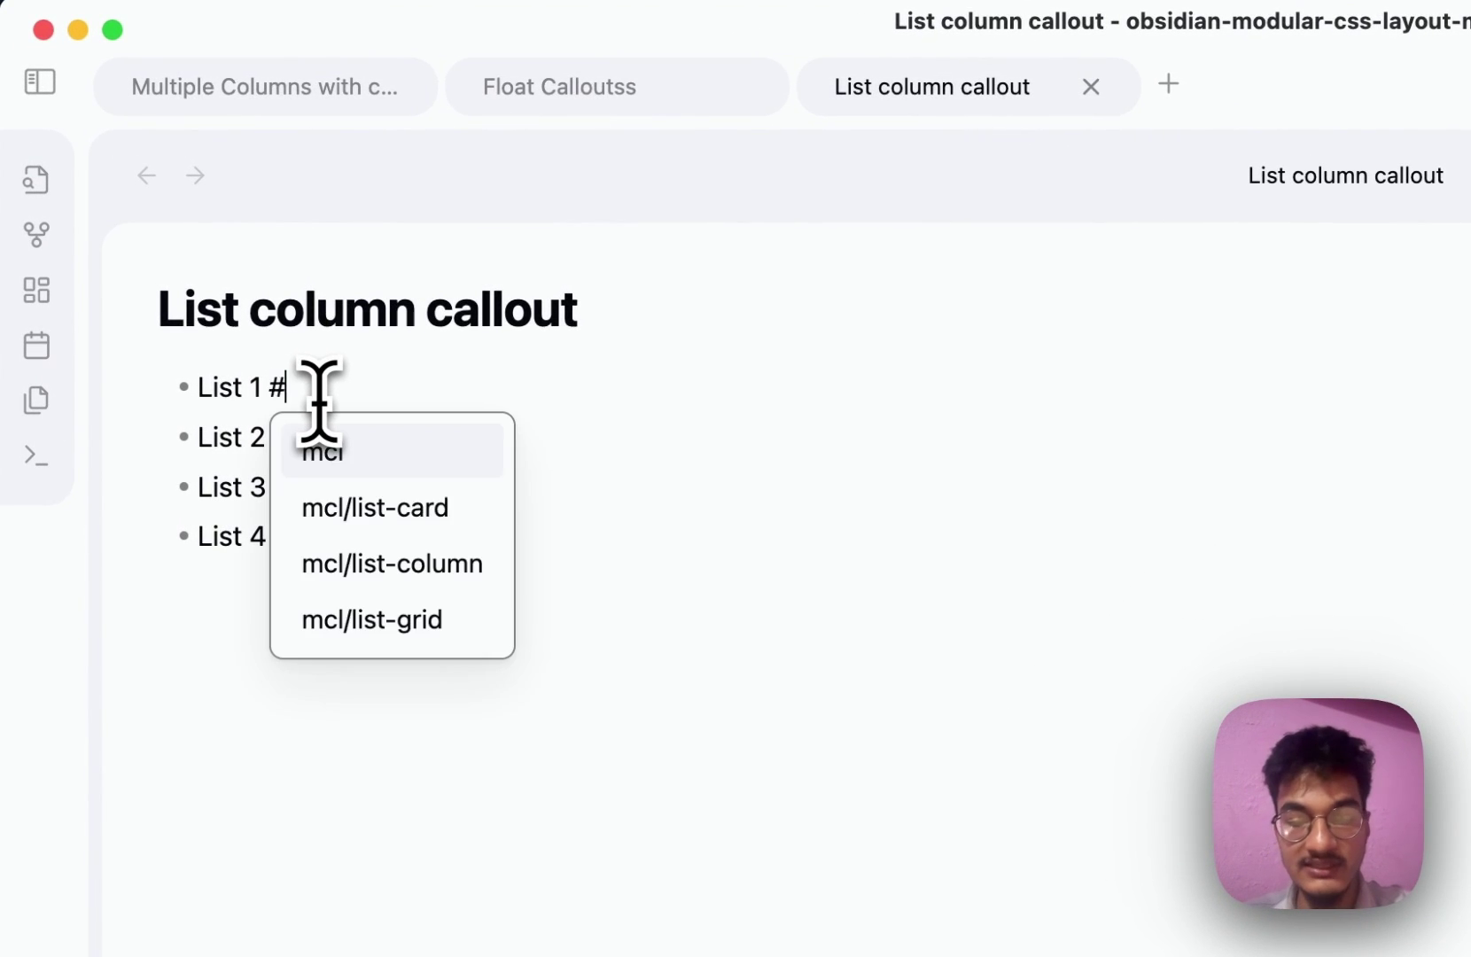
pyautogui.press('Down')
pyautogui.press('Down')
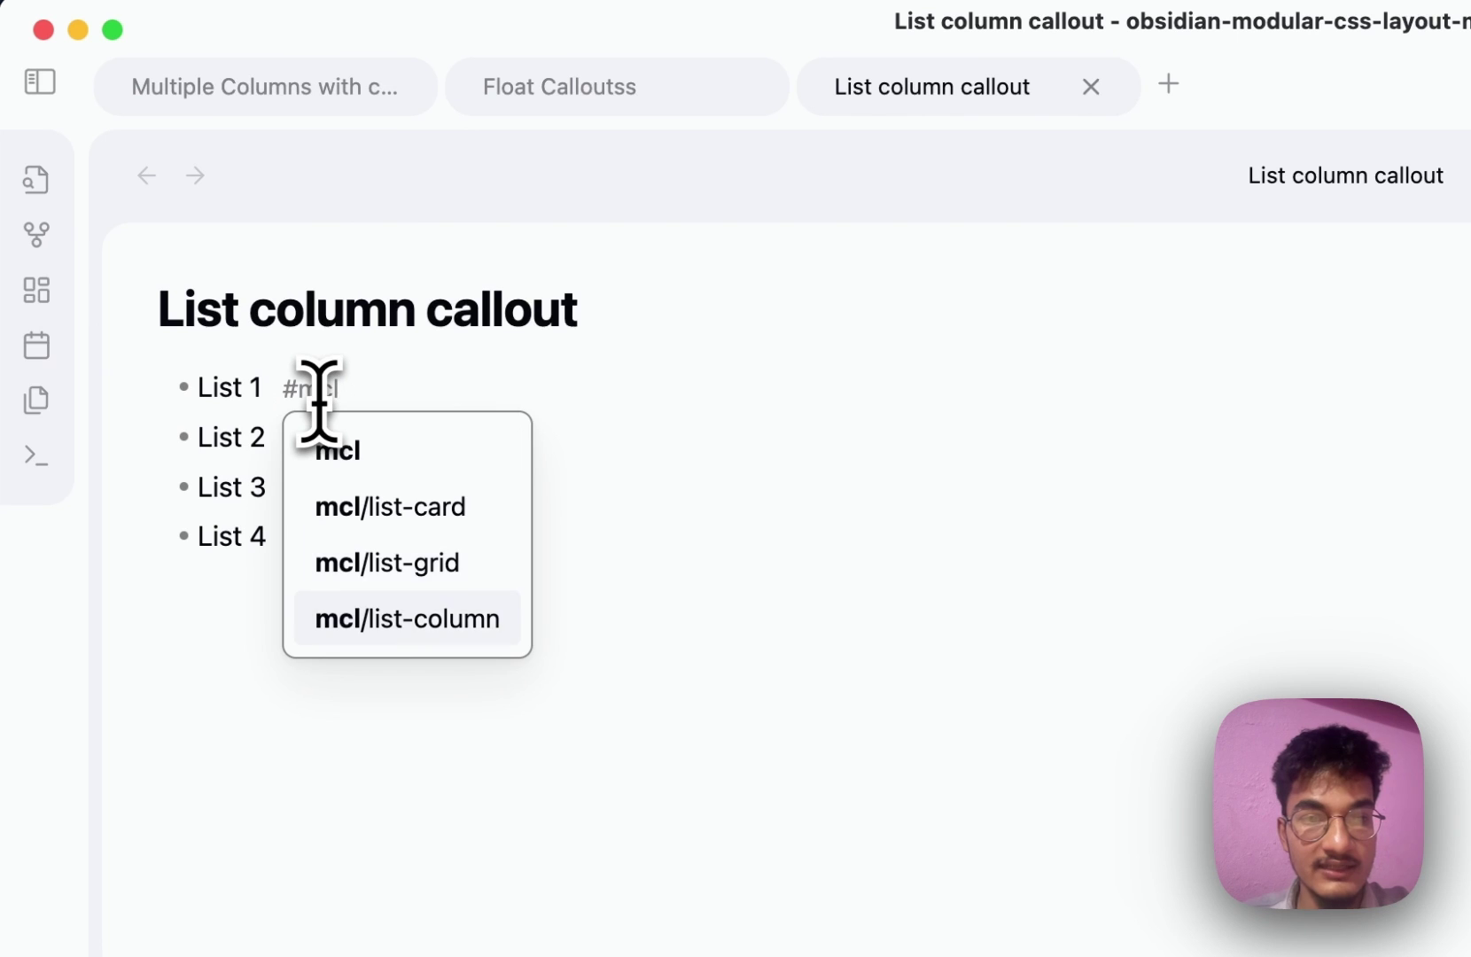
pyautogui.press('Down')
pyautogui.press('Return')
pyautogui.press('super+e')
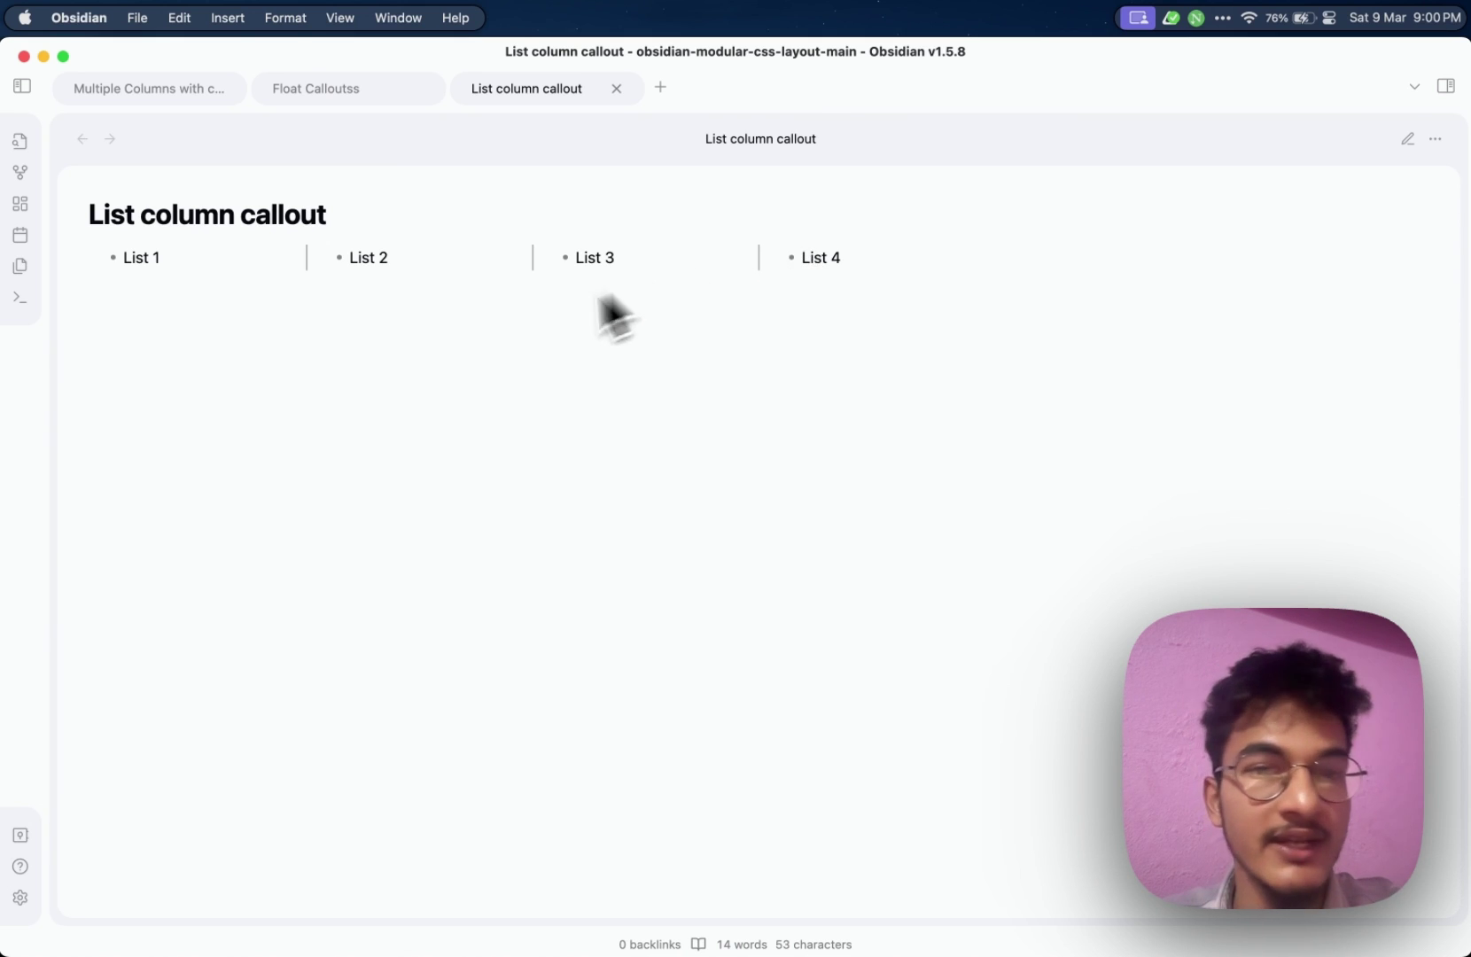
pyautogui.press('super+e')
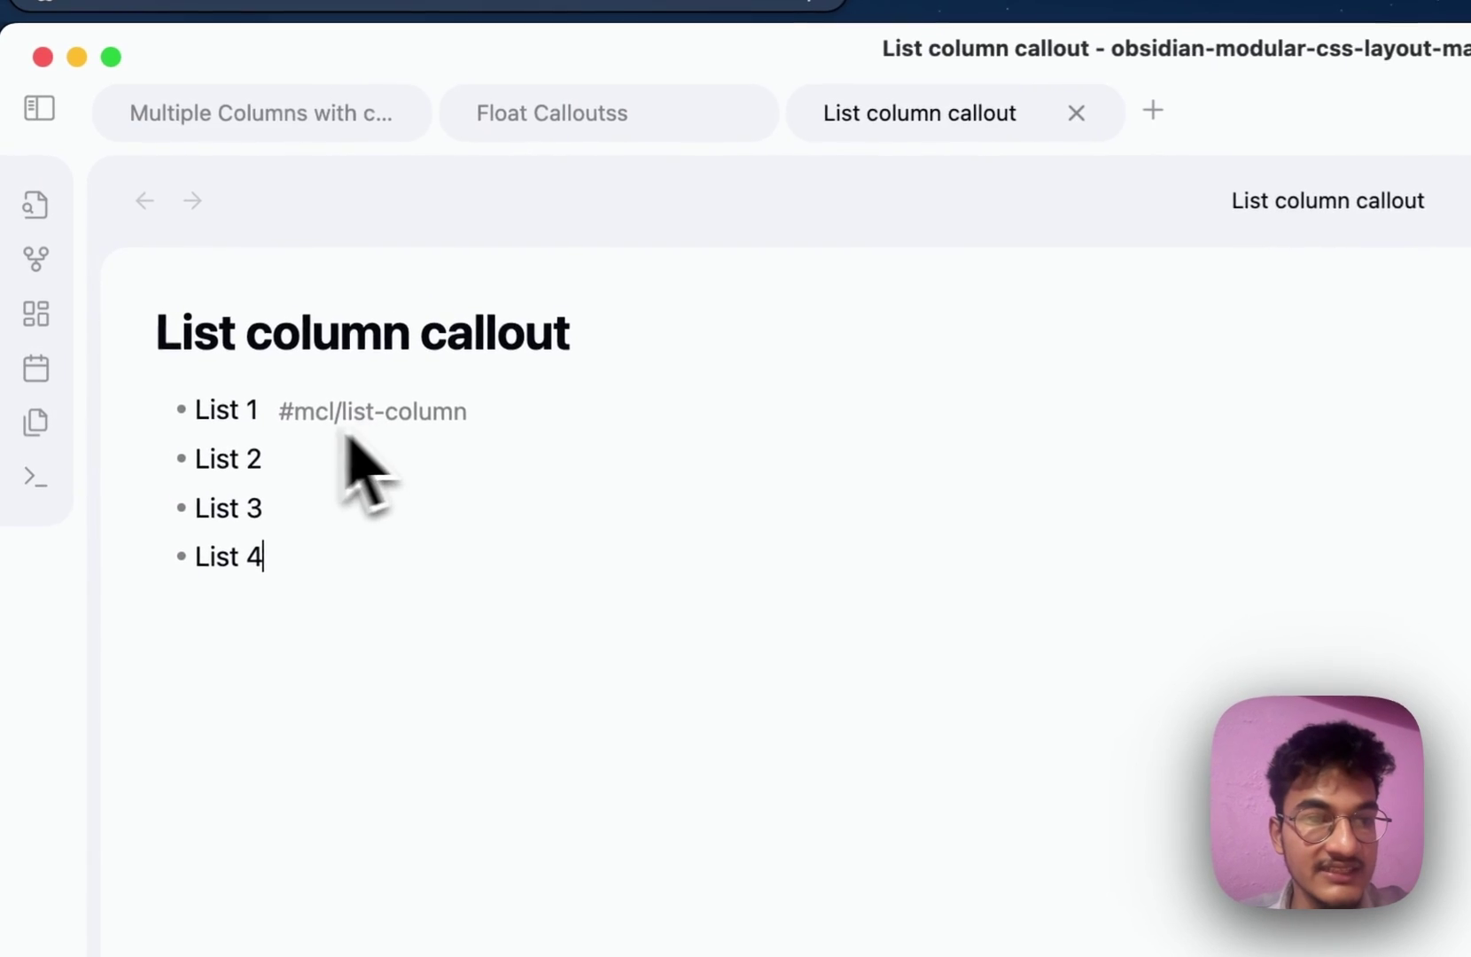
# Replace the tag on List 1 with #mcl/list-grid and check the list layout in reading view
pyautogui.click(468, 416)
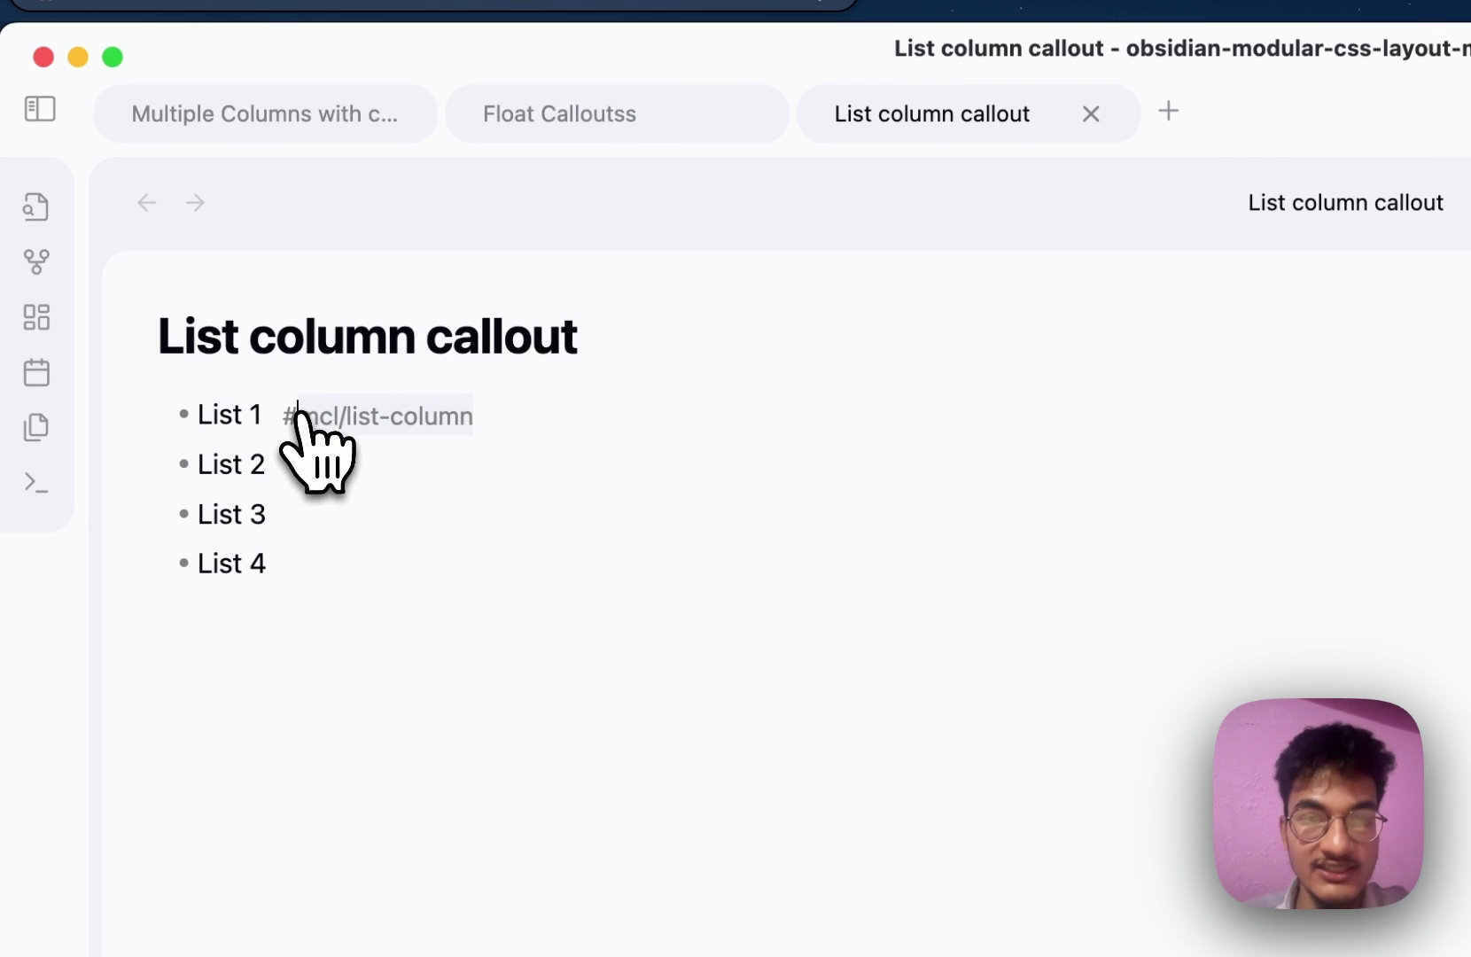
pyautogui.press('BackSpace')
pyautogui.press('BackSpace')
pyautogui.press('BackSpace')
pyautogui.press('BackSpace')
pyautogui.press('BackSpace')
pyautogui.press('BackSpace')
pyautogui.press('BackSpace')
pyautogui.press('BackSpace')
pyautogui.press('BackSpace')
pyautogui.press('BackSpace')
pyautogui.press('BackSpace')
pyautogui.press('BackSpace')
pyautogui.press('BackSpace')
pyautogui.press('BackSpace')
pyautogui.press('BackSpace')
pyautogui.write('mcl')
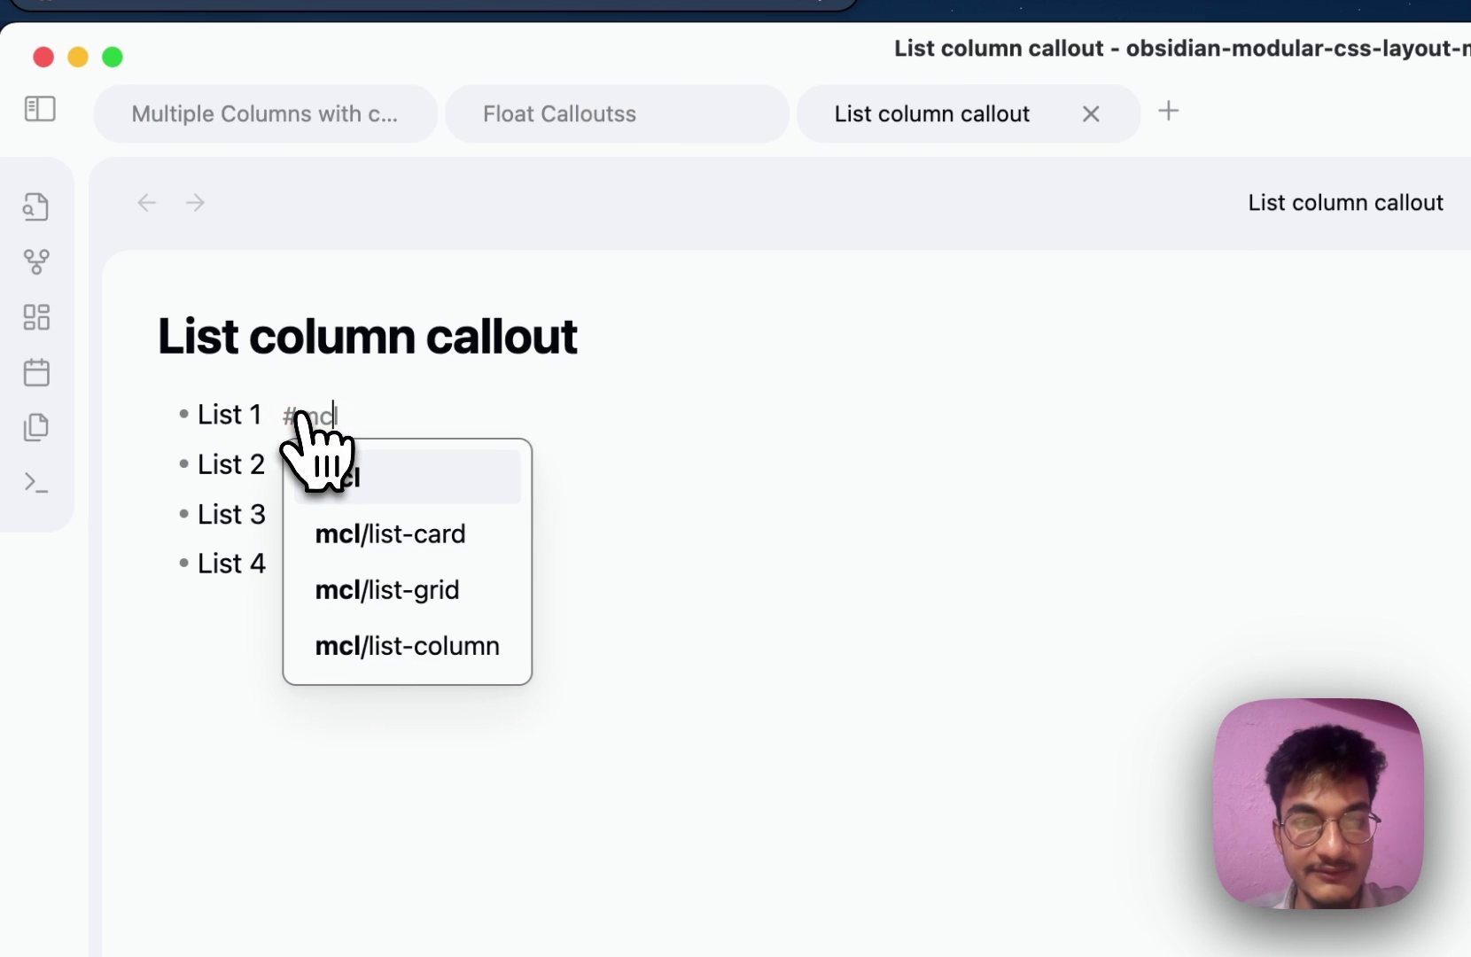
pyautogui.press('Down')
pyautogui.press('Down')
pyautogui.press('Down')
pyautogui.press('Return')
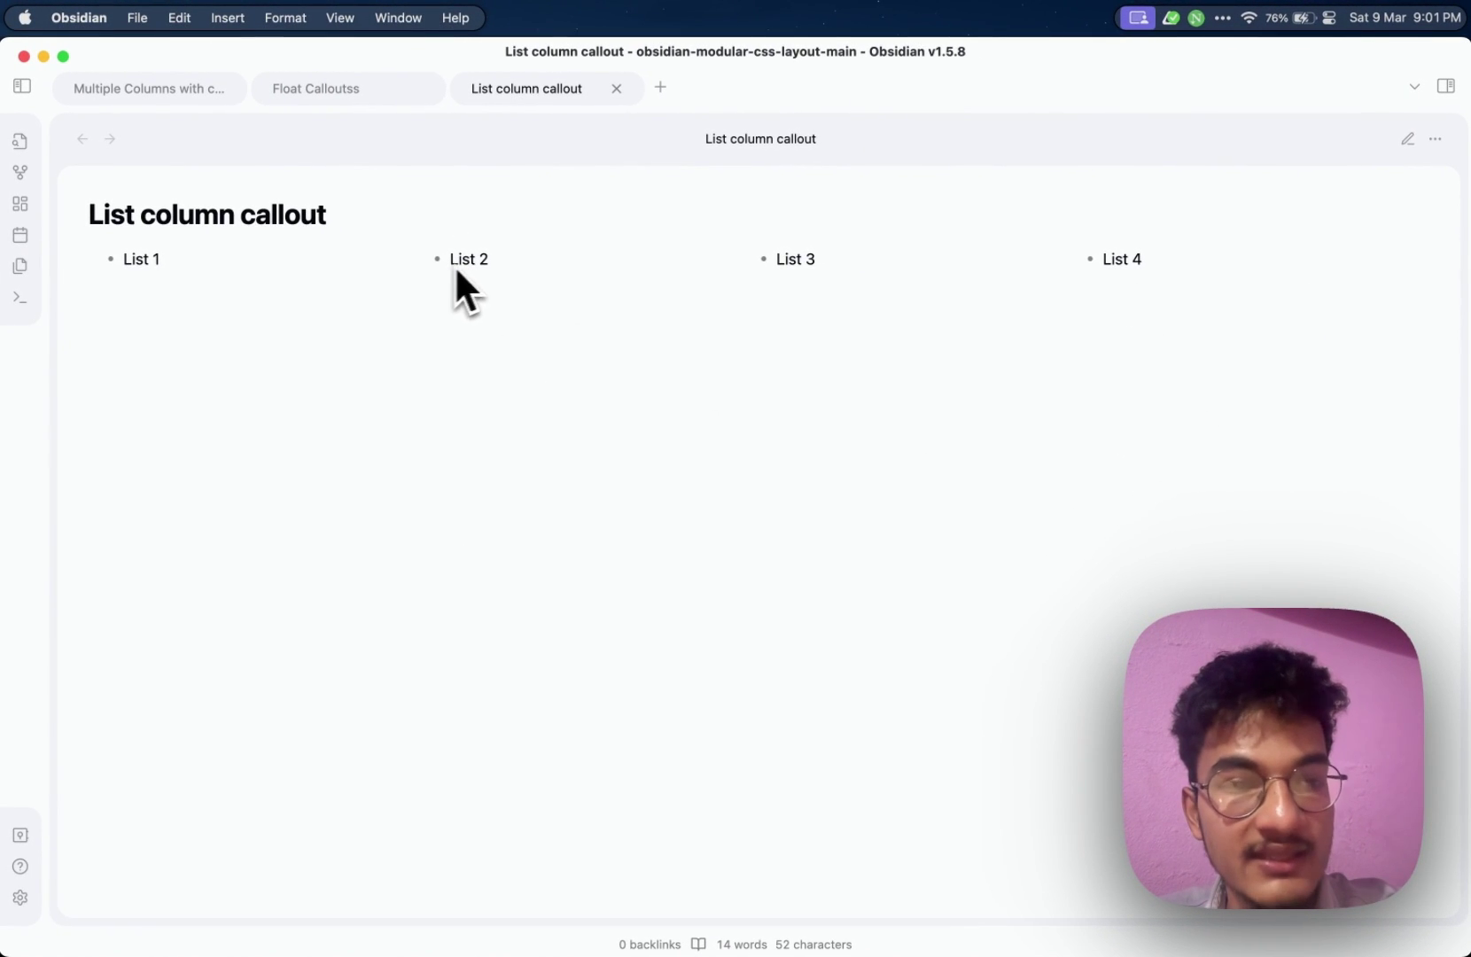
pyautogui.press('super+e')
# Add two nested bullets, "Sublist 1" and "Sublist", under List 1
pyautogui.press('Return')
pyautogui.press('Tab')
pyautogui.write('List')
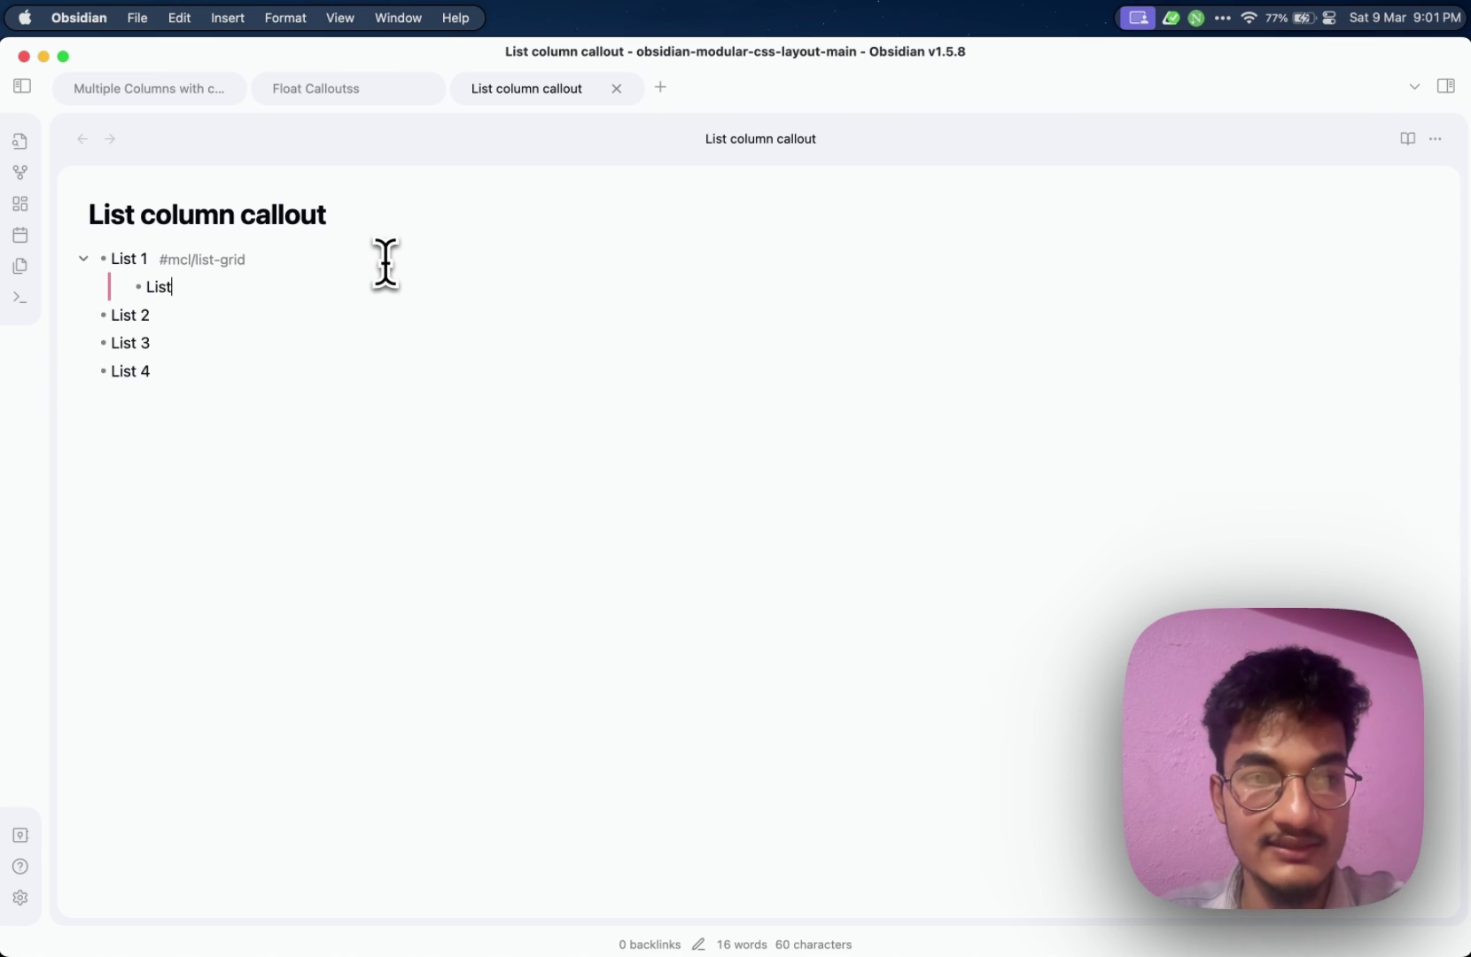
pyautogui.press('BackSpace')
pyautogui.press('BackSpace')
pyautogui.press('BackSpace')
pyautogui.press('BackSpace')
pyautogui.write('Sublist 1')
pyautogui.press('Return')
pyautogui.write('Sublist')
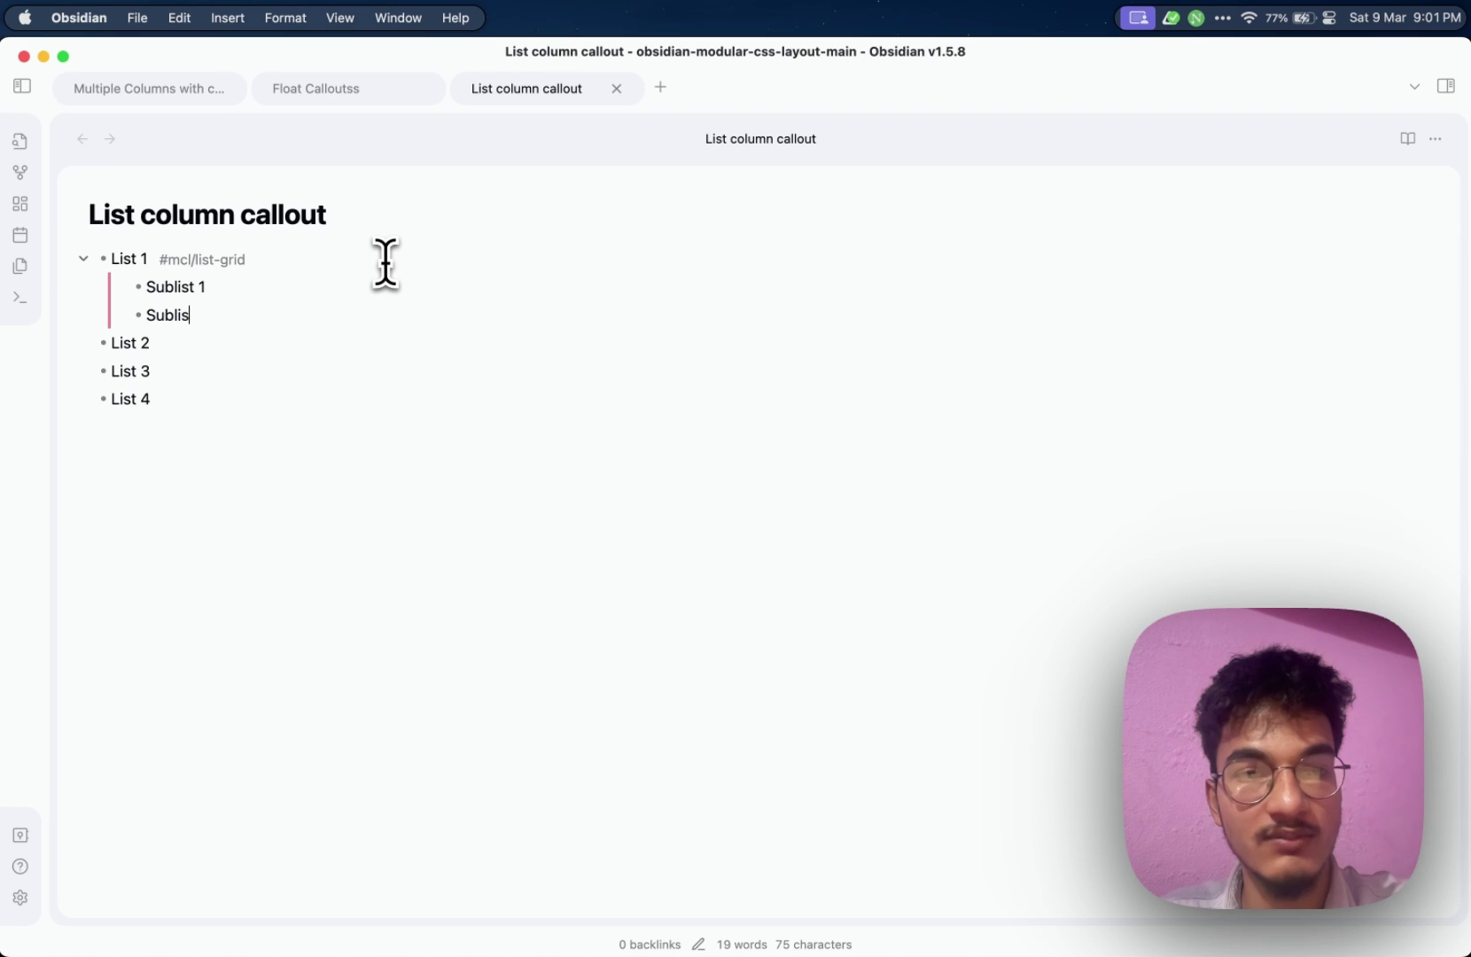
# Add the nested bullets "Sublist 1" and "Sublist 2" under List 3 and preview the grid in reading view
pyautogui.click(302, 370)
pyautogui.press('Return')
pyautogui.press('Tab')
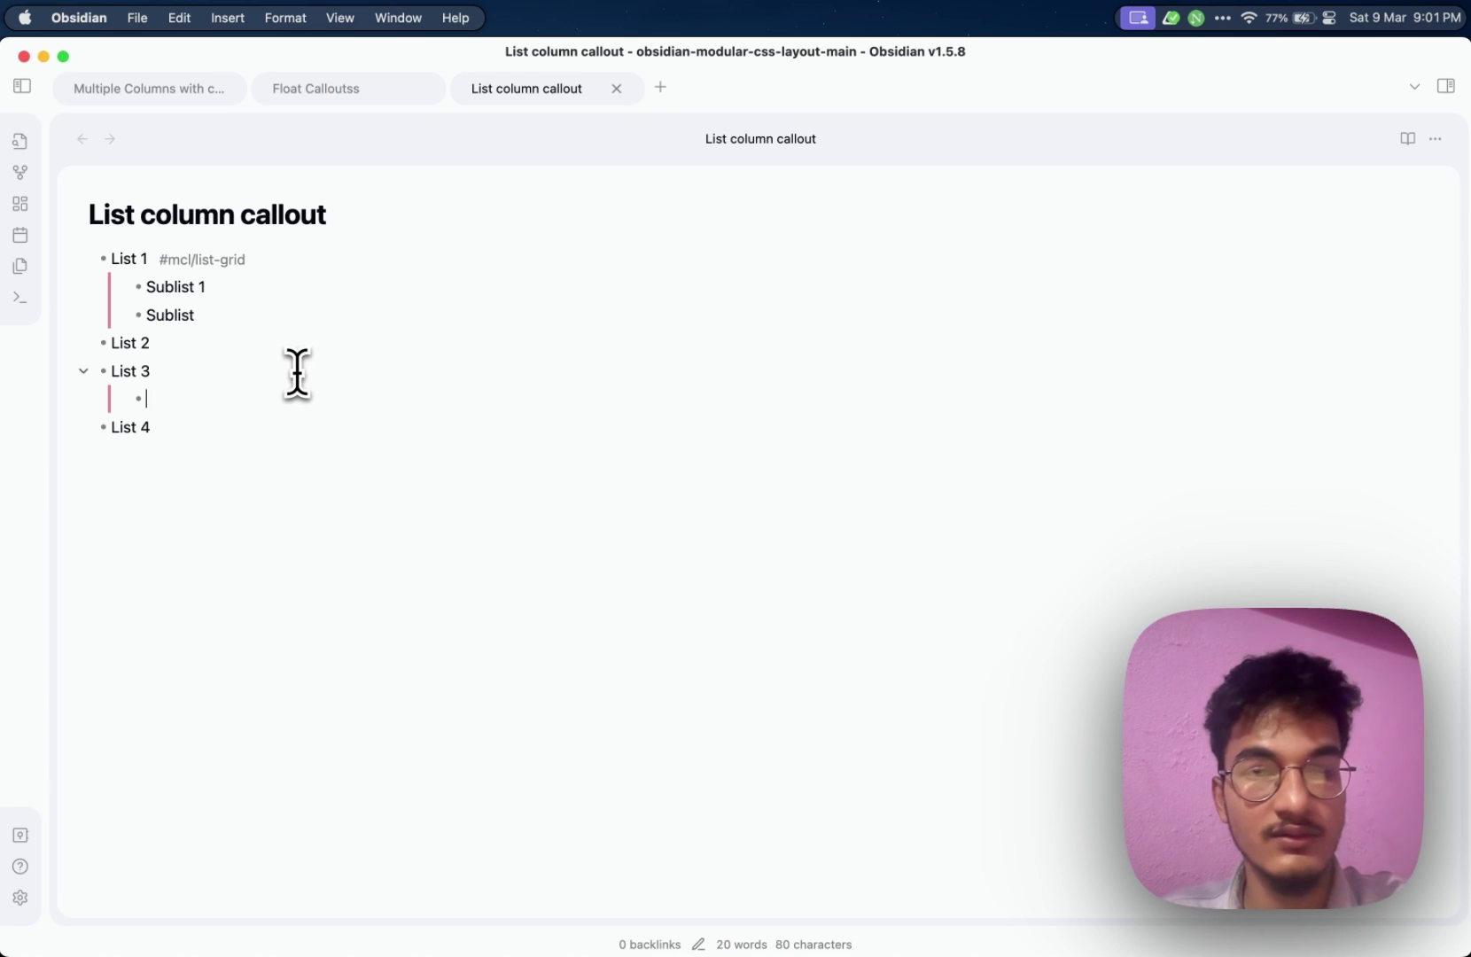
pyautogui.write('Sublist 1')
pyautogui.press('Return')
pyautogui.write('Sublist')
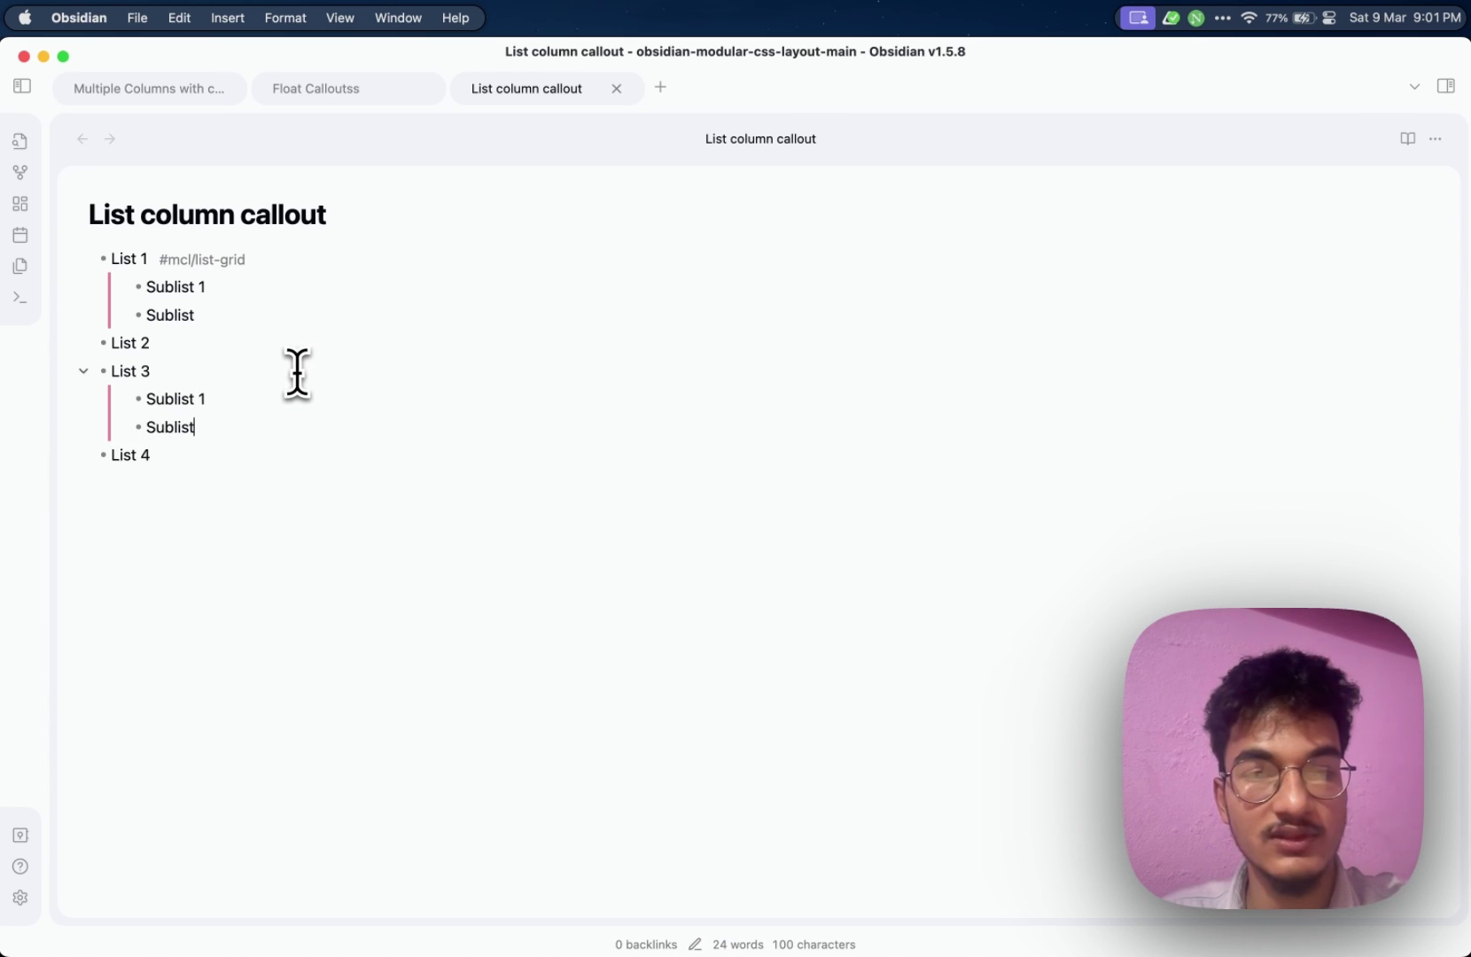
pyautogui.write(' 2')
pyautogui.press('super+e')
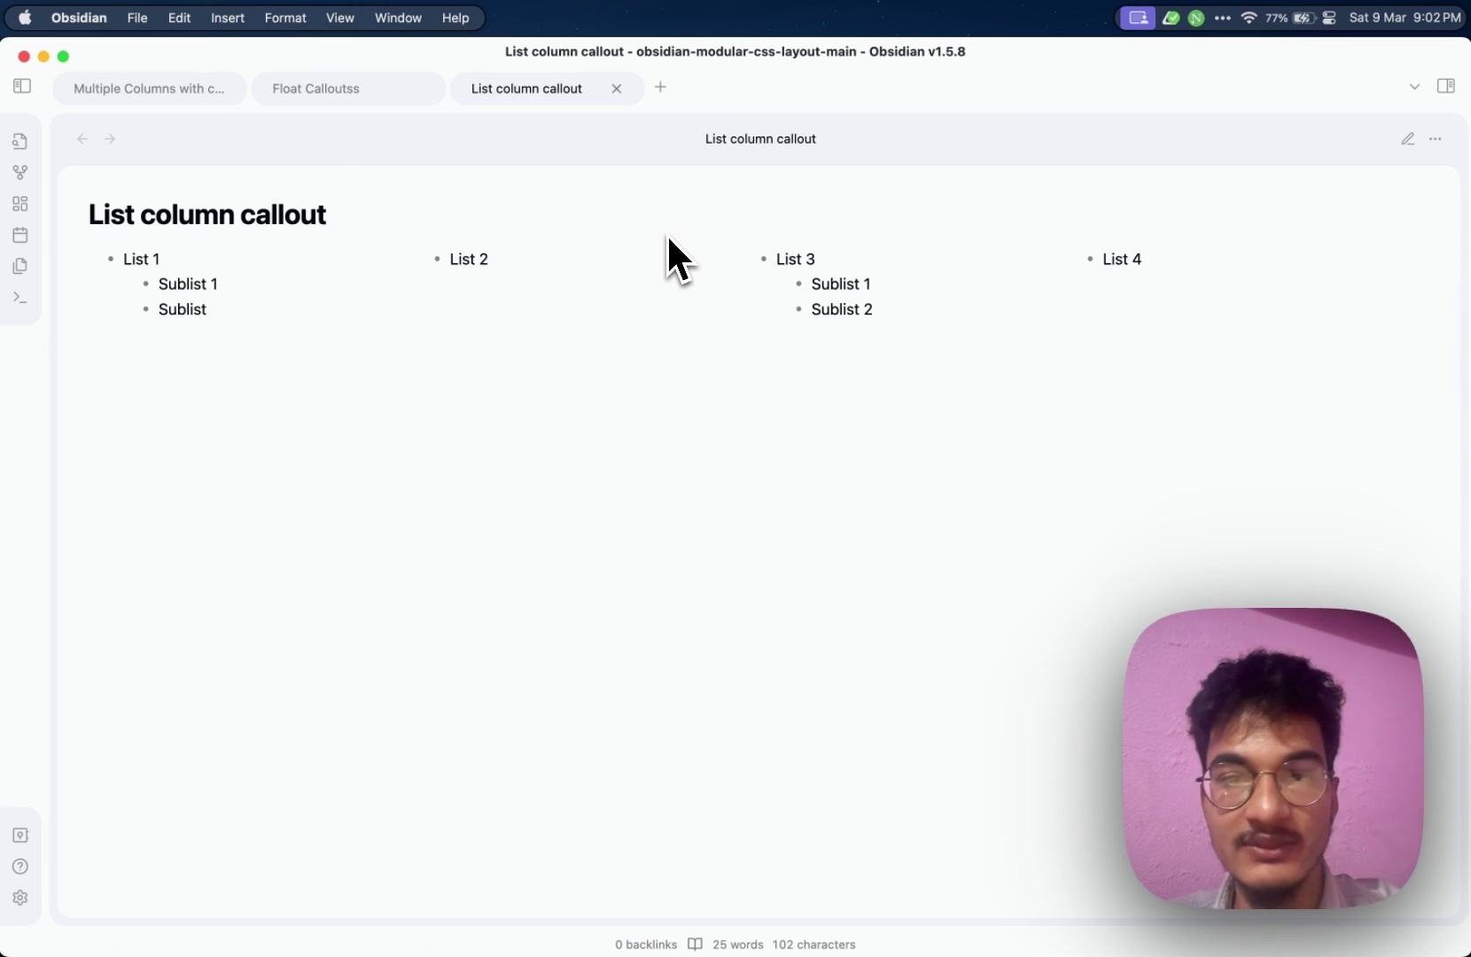
pyautogui.press('super+e')
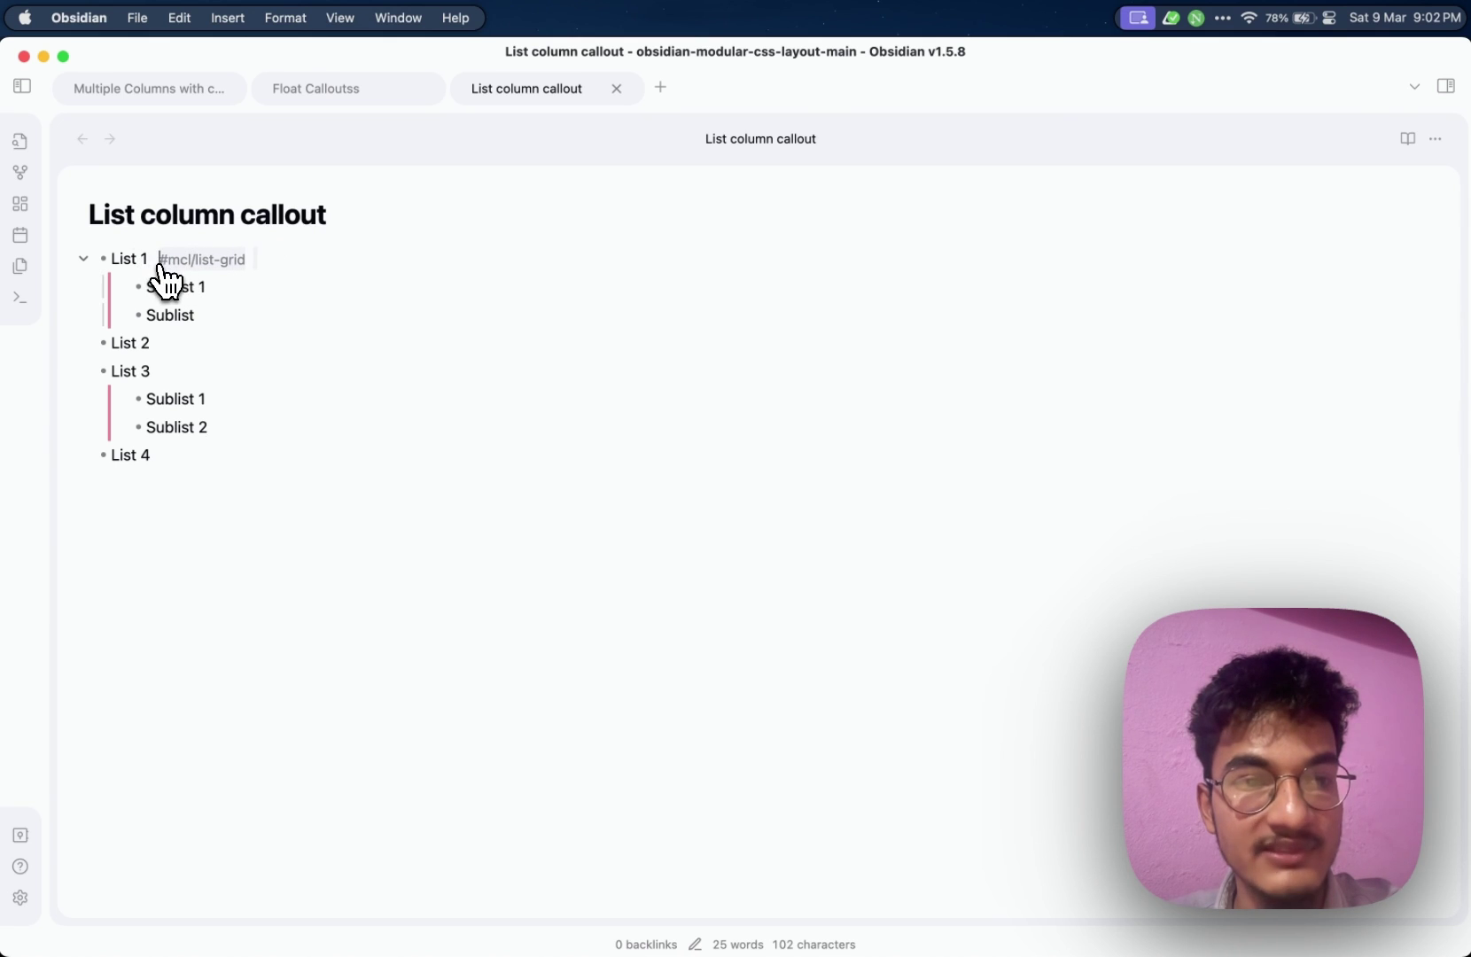
# Replace the tag on List 1 with #mcl/list-card
pyautogui.press('BackSpace')
pyautogui.press('BackSpace')
pyautogui.press('BackSpace')
pyautogui.press('BackSpace')
pyautogui.press('BackSpace')
pyautogui.press('BackSpace')
pyautogui.press('BackSpace')
pyautogui.press('BackSpace')
pyautogui.press('BackSpace')
pyautogui.press('BackSpace')
pyautogui.press('BackSpace')
pyautogui.press('BackSpace')
pyautogui.press('BackSpace')
pyautogui.press('BackSpace')
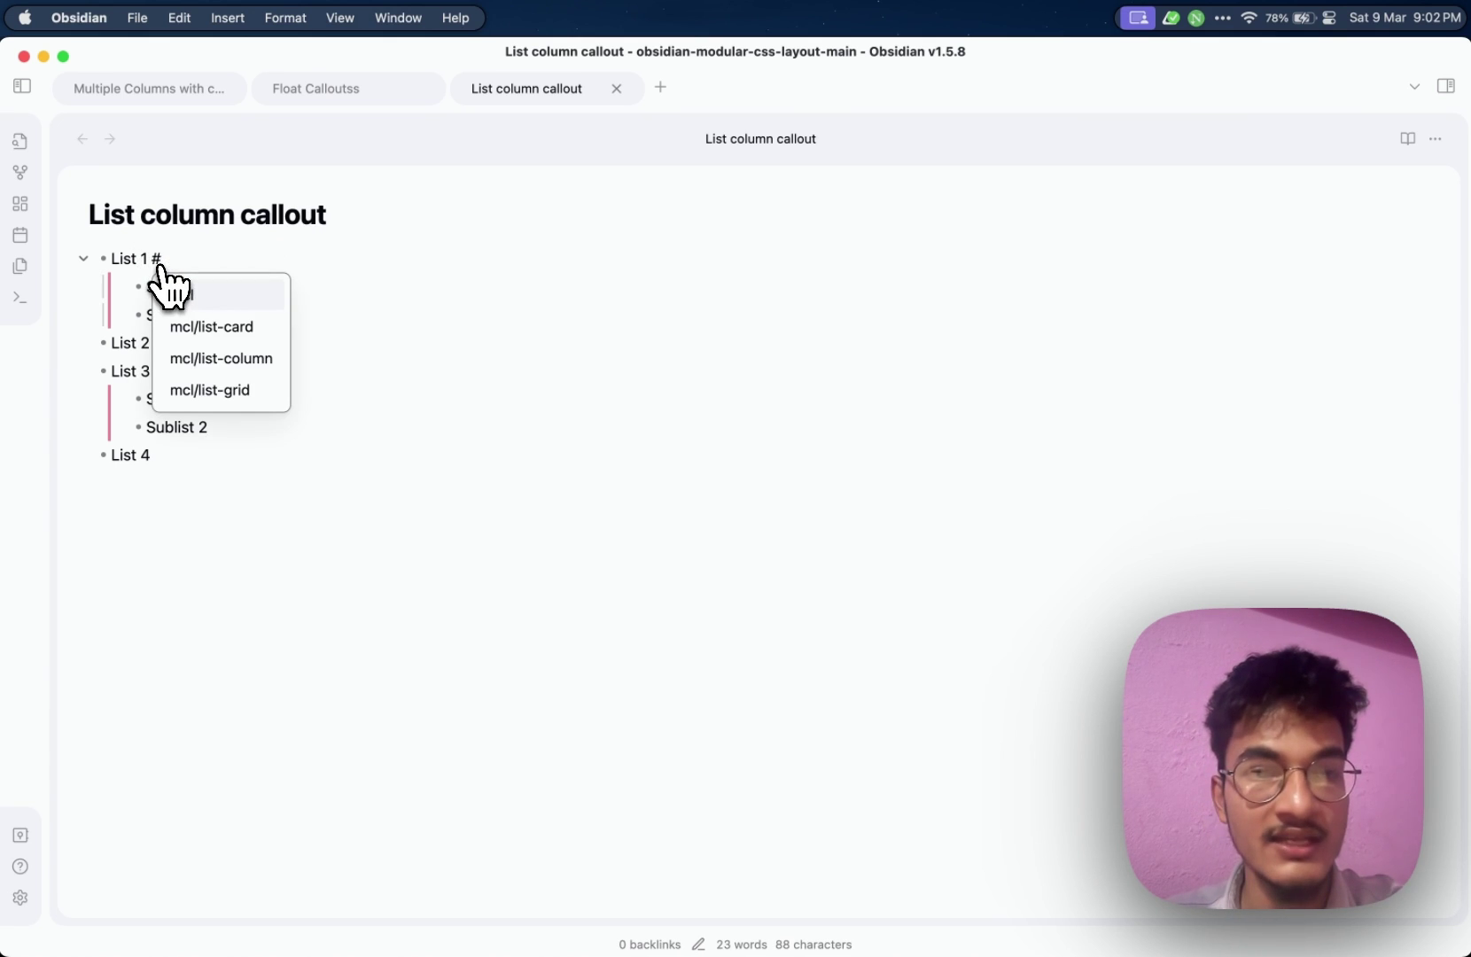
pyautogui.write('mcl')
pyautogui.press('super+z')
pyautogui.press('super+z')
# Preview the list cards in reading view, collapsing and re-expanding the List 1 card
pyautogui.press('super+e')
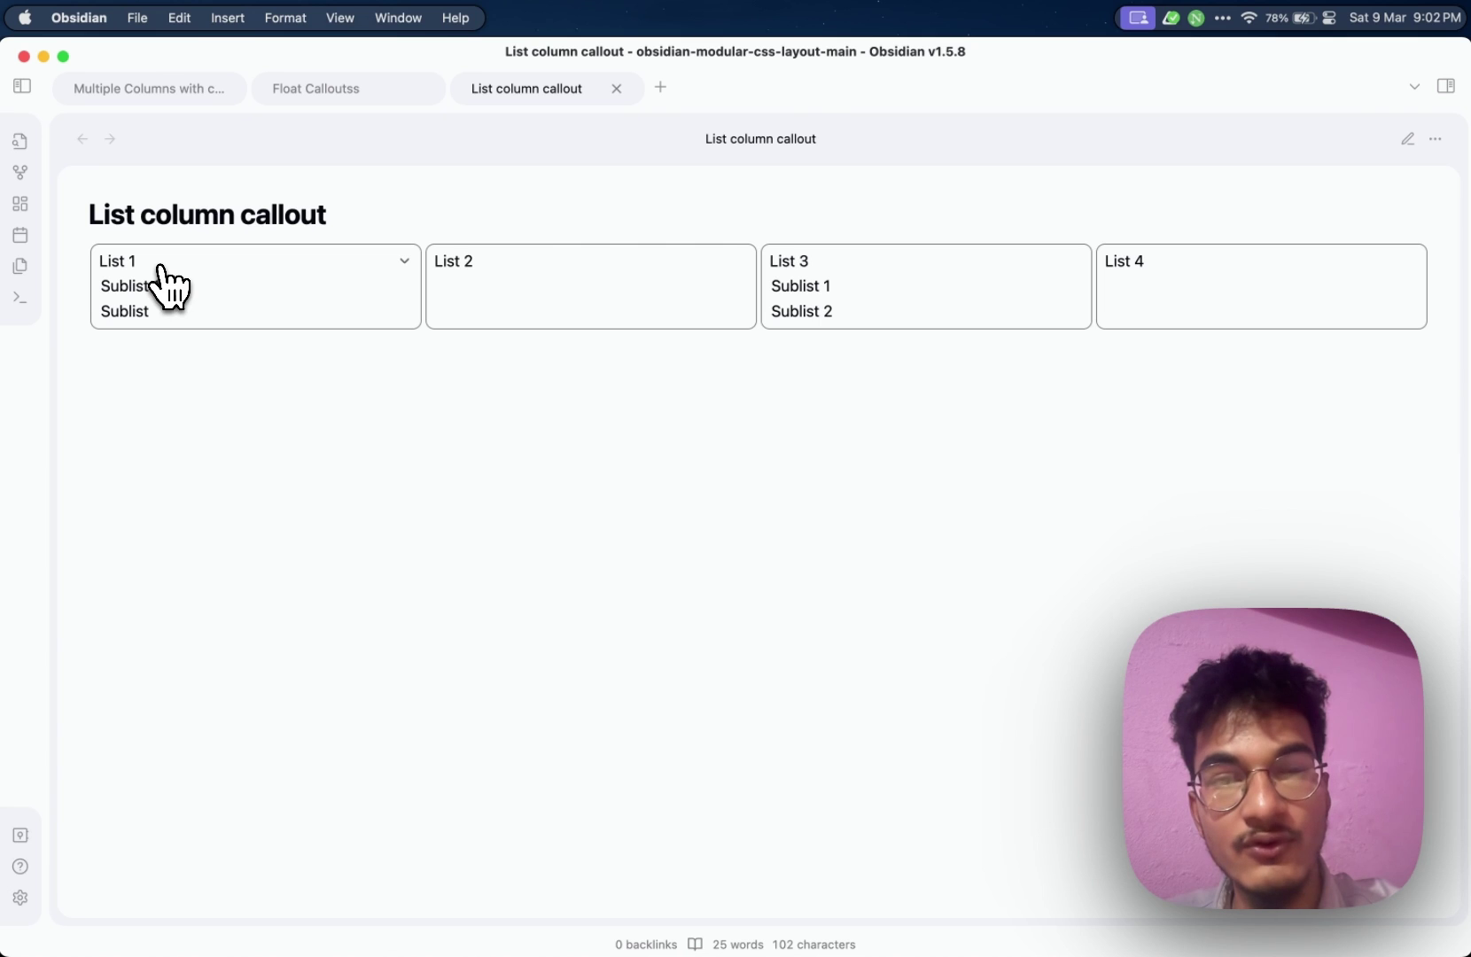
pyautogui.click(405, 264)
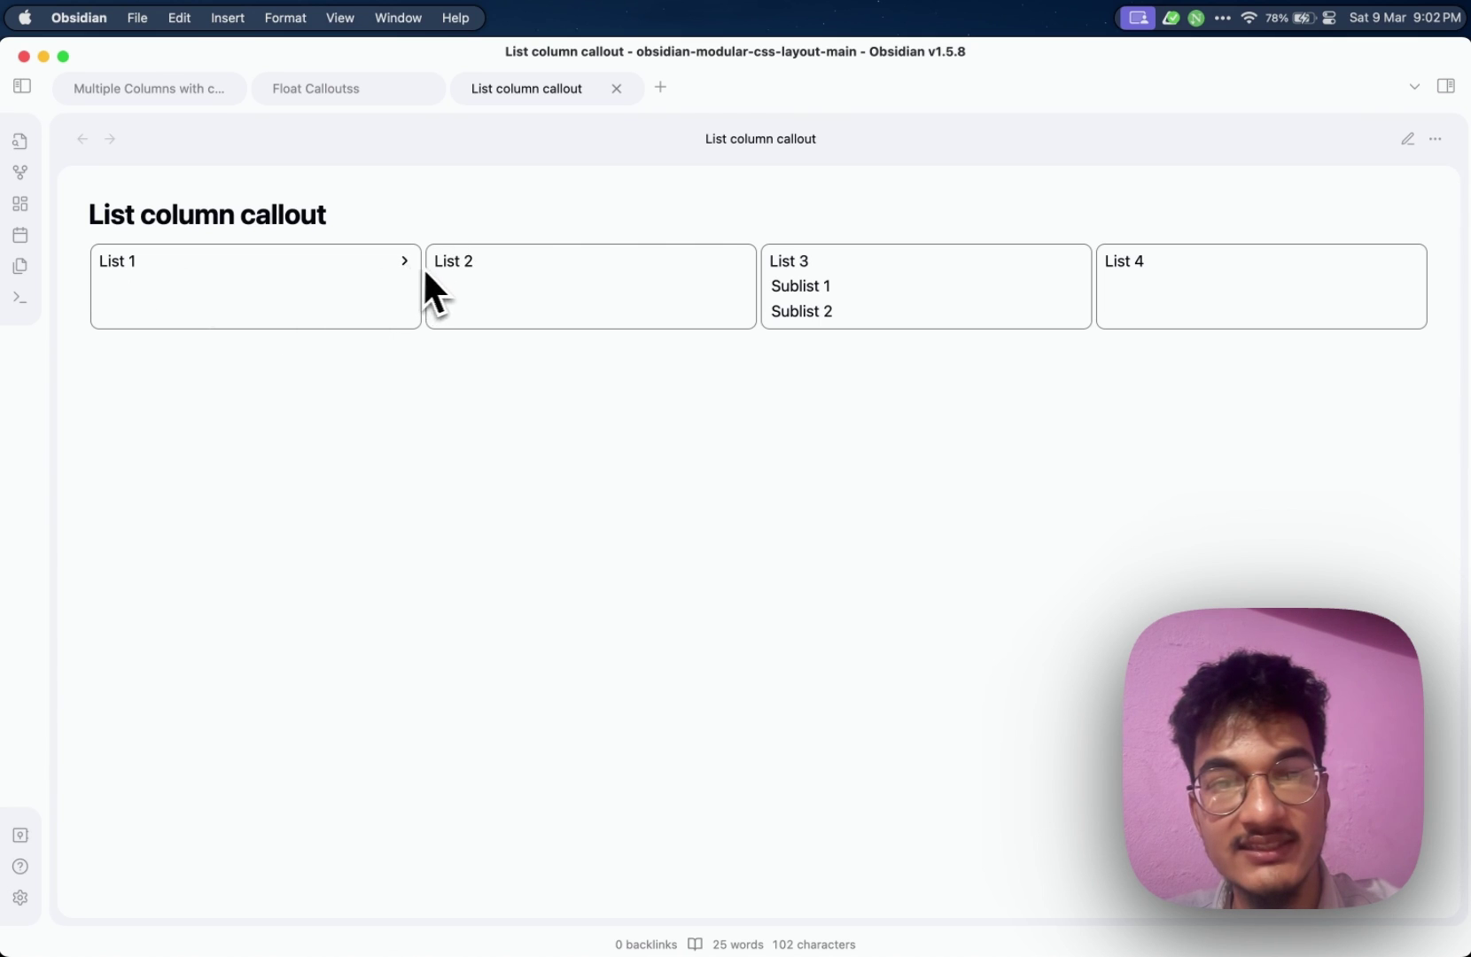
pyautogui.click(404, 262)
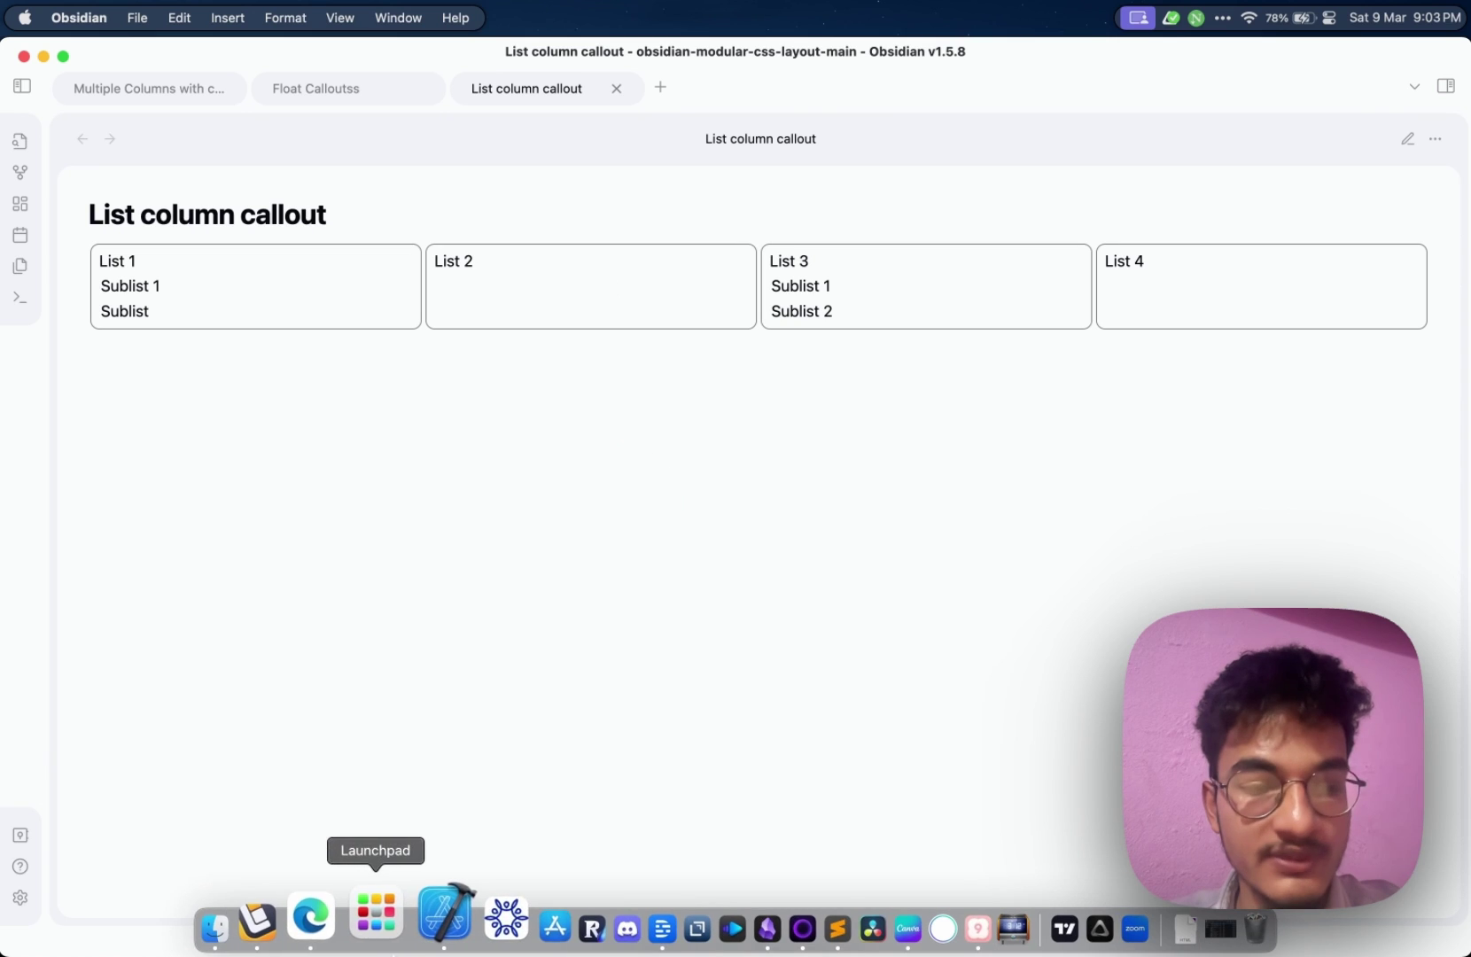
# Switch to Microsoft Edge and skim the Getting Started page of the Modular CSS Layout documentation
pyautogui.click(362, 942)
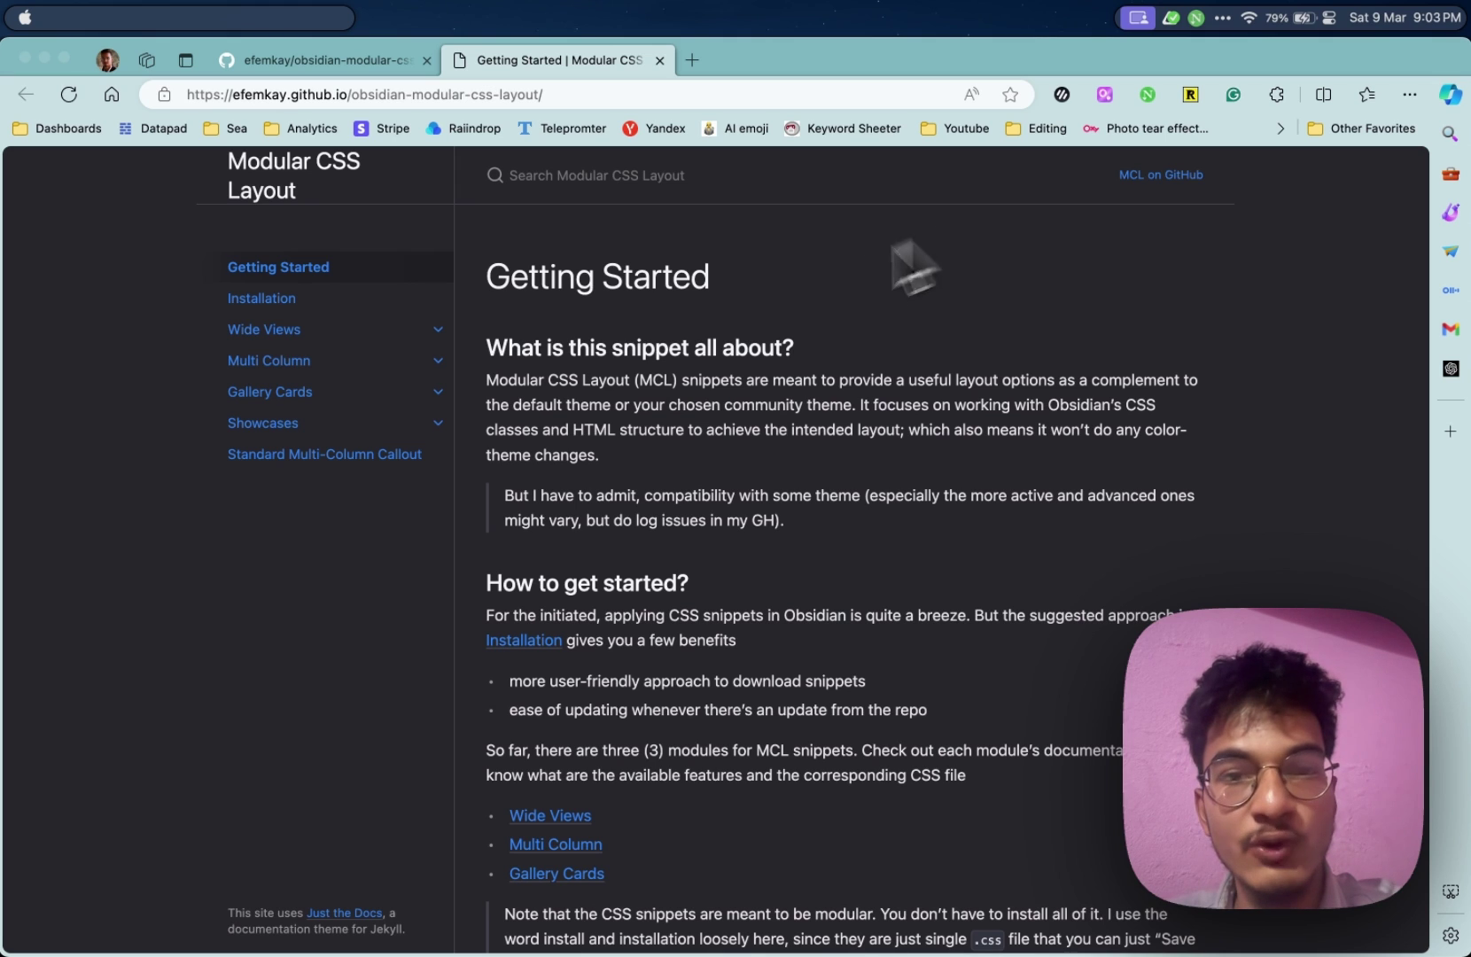
pyautogui.scroll(-2, 594, 381)
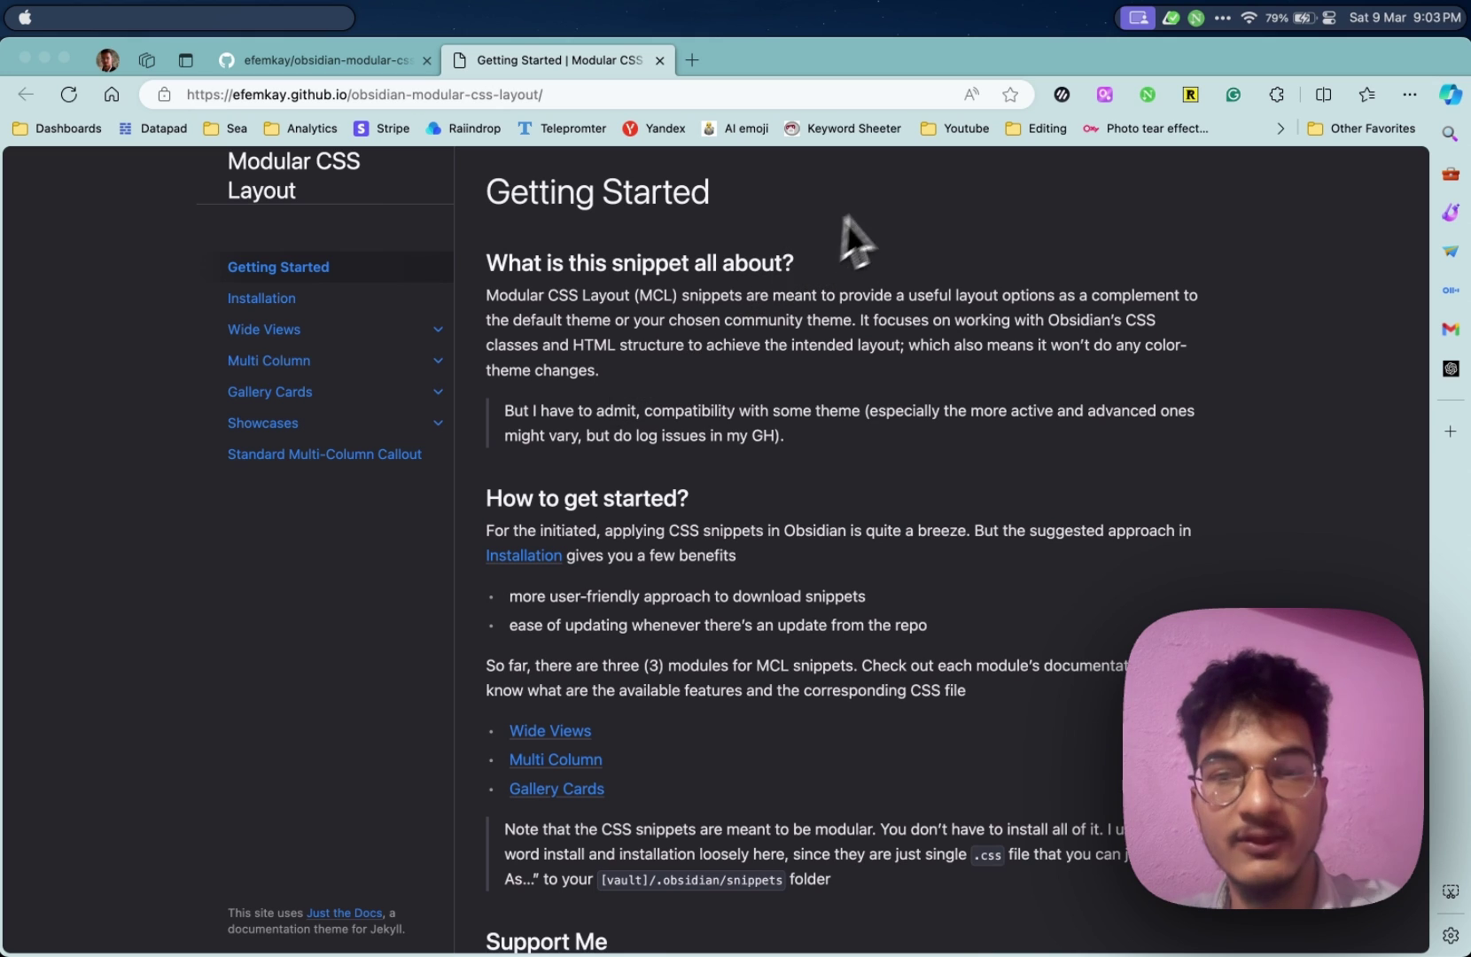
pyautogui.click(882, 196)
pyautogui.scroll(2, 882, 196)
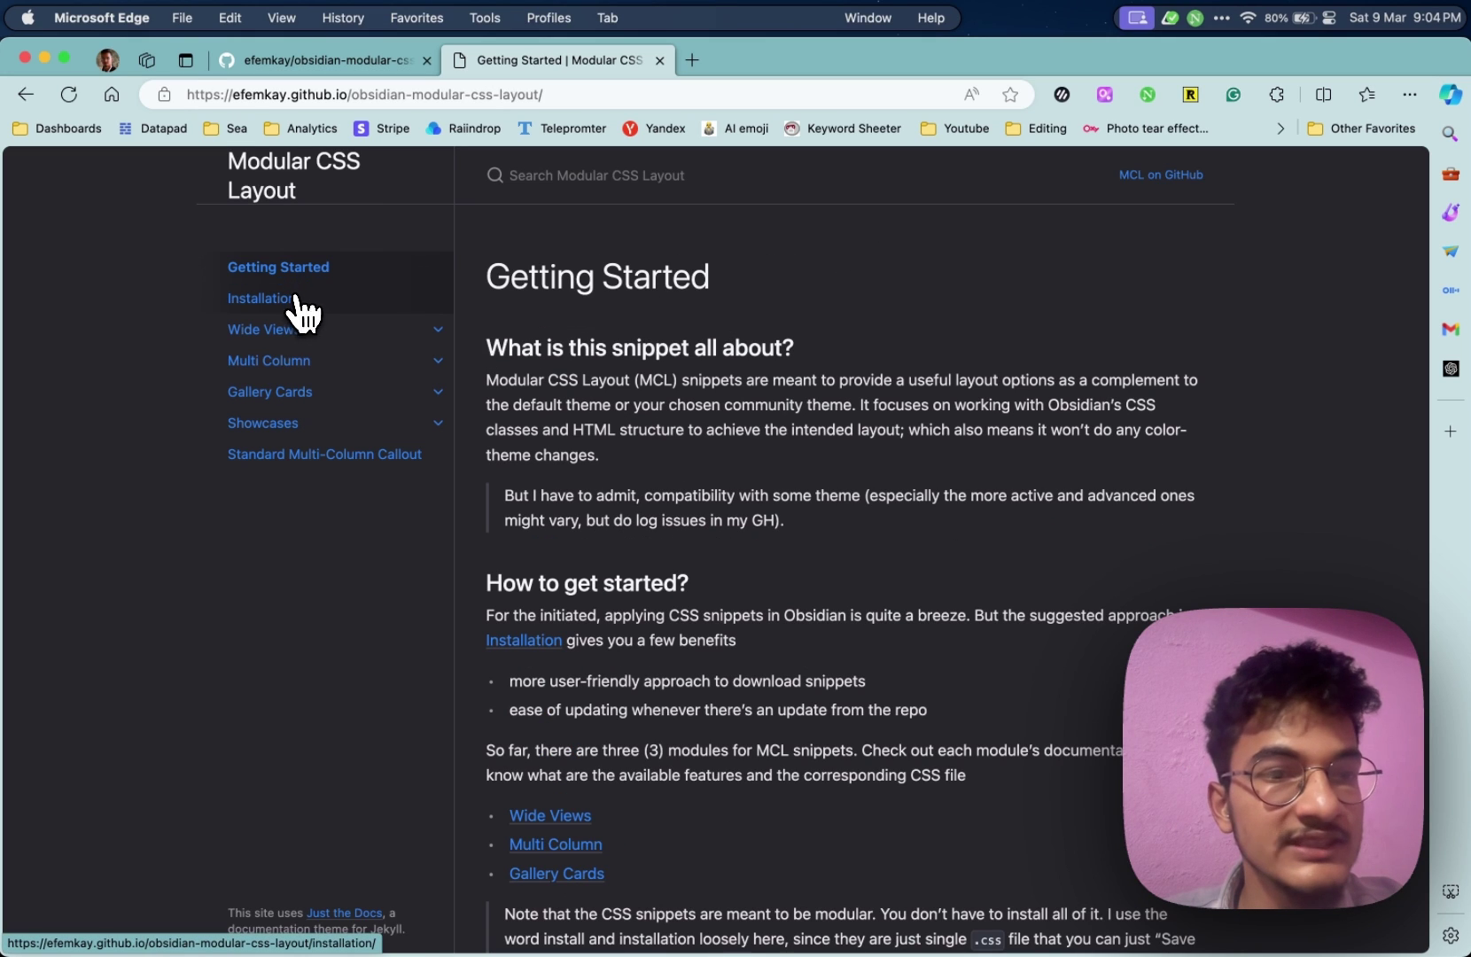
# Browse the documentation's Installation, Wide Views, Wide Views Settings, Multi Column and Gallery Cards pages
pyautogui.click(302, 301)
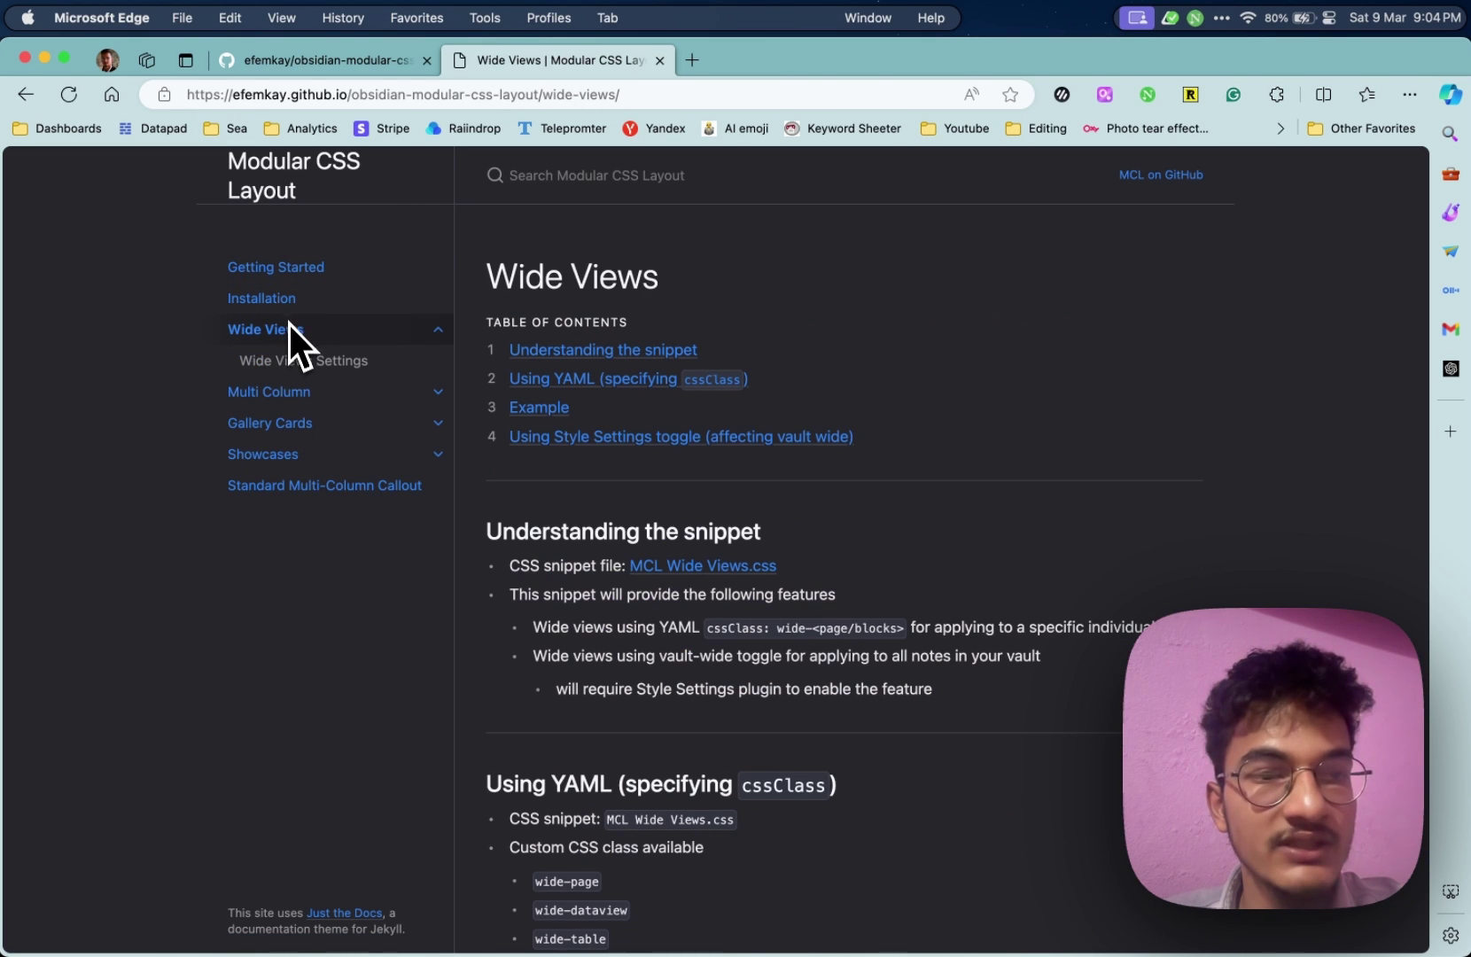
pyautogui.click(289, 350)
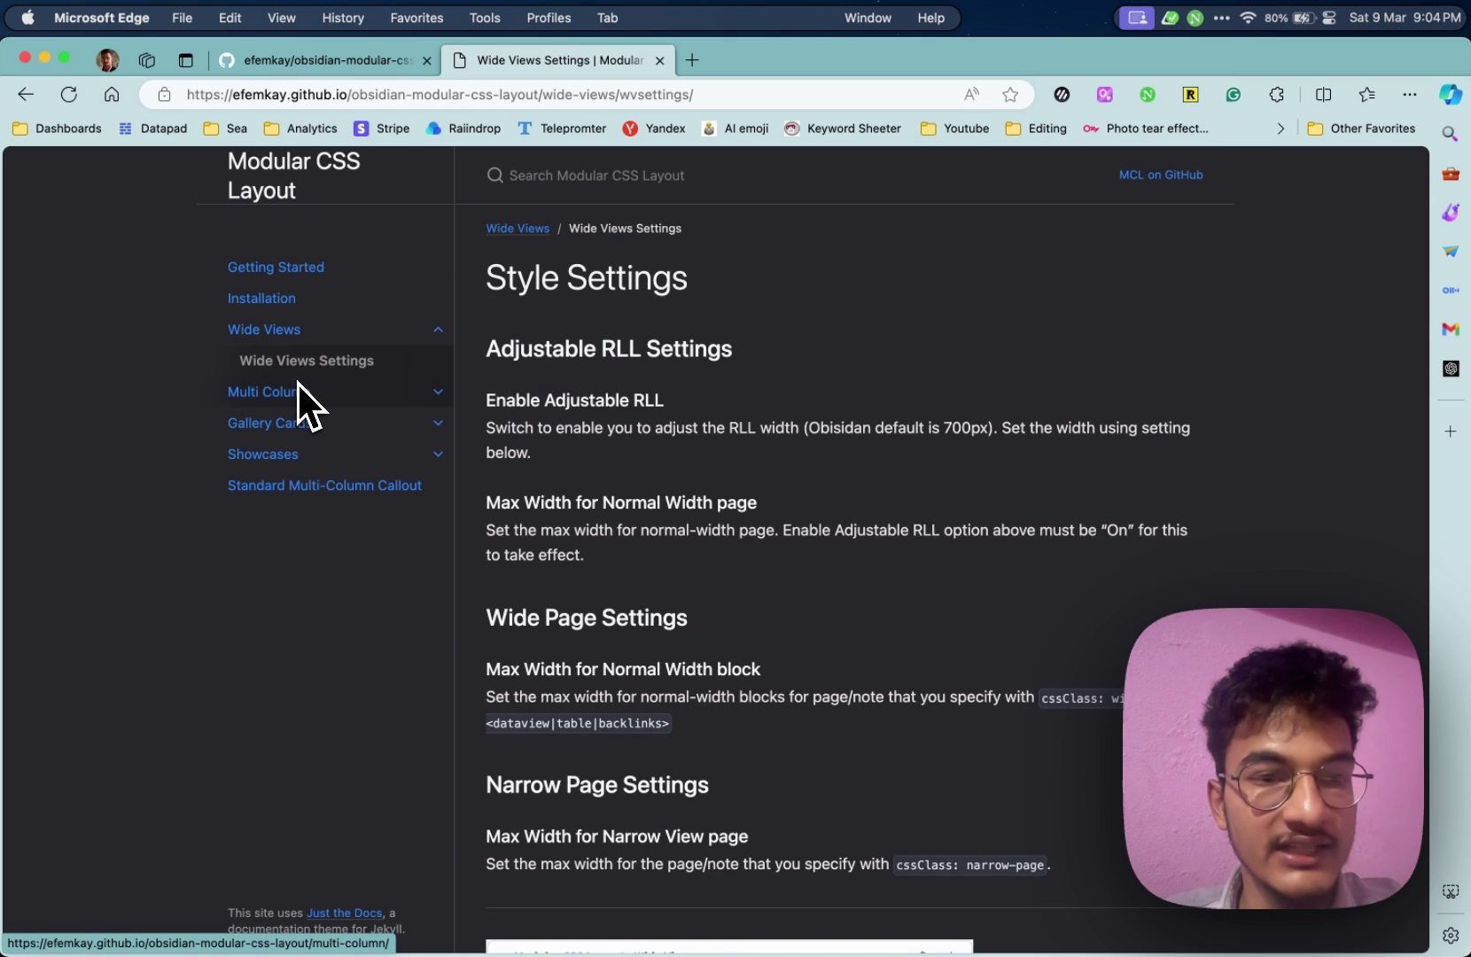
pyautogui.click(298, 384)
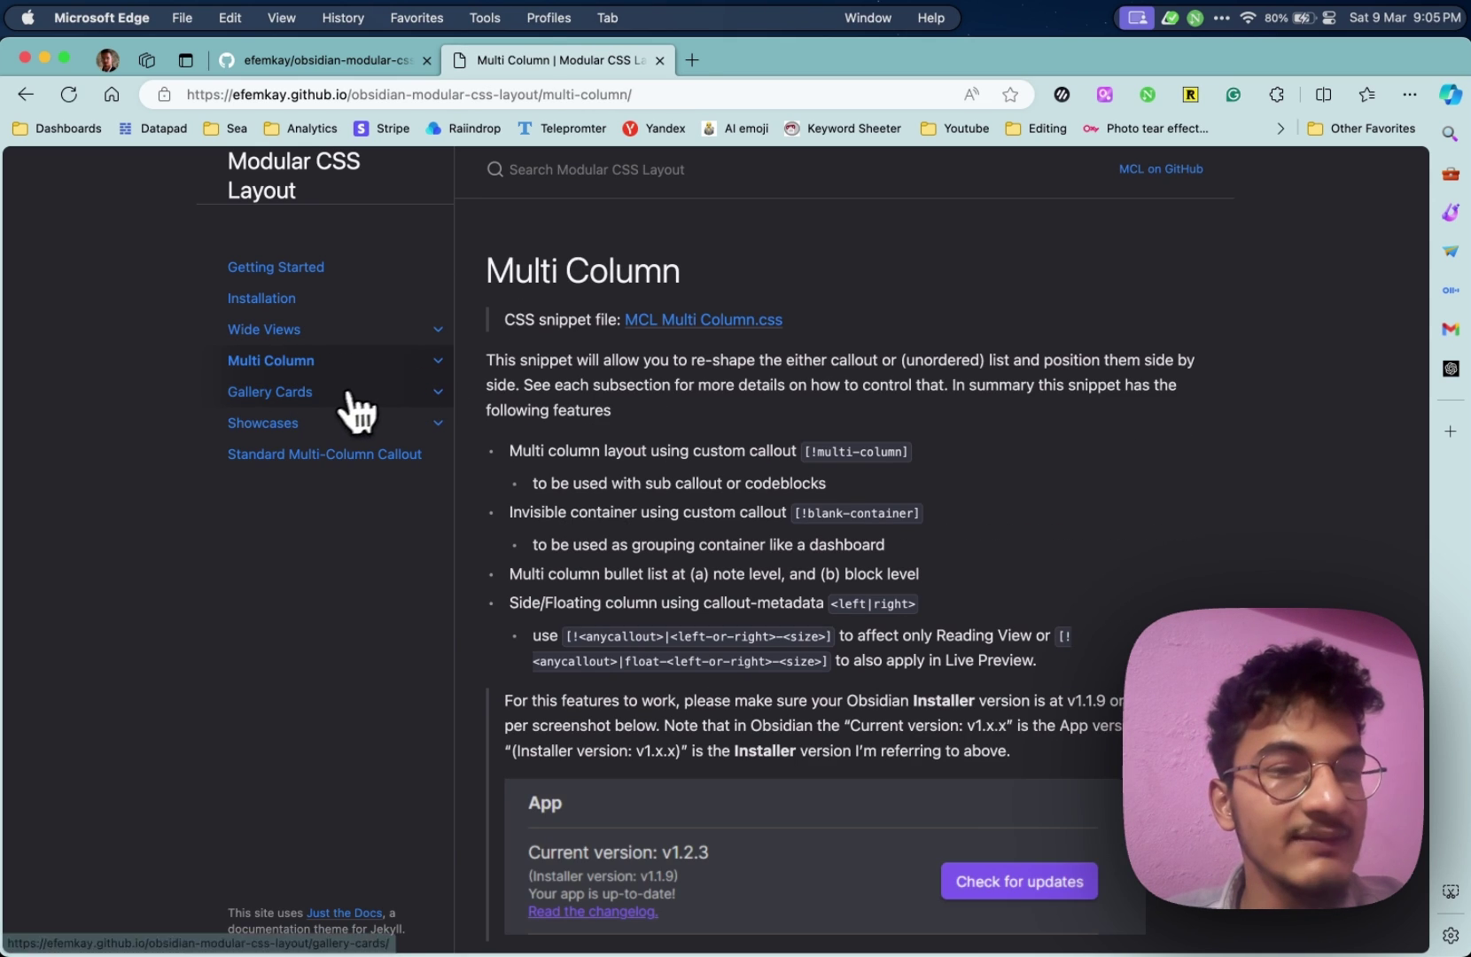
pyautogui.click(297, 391)
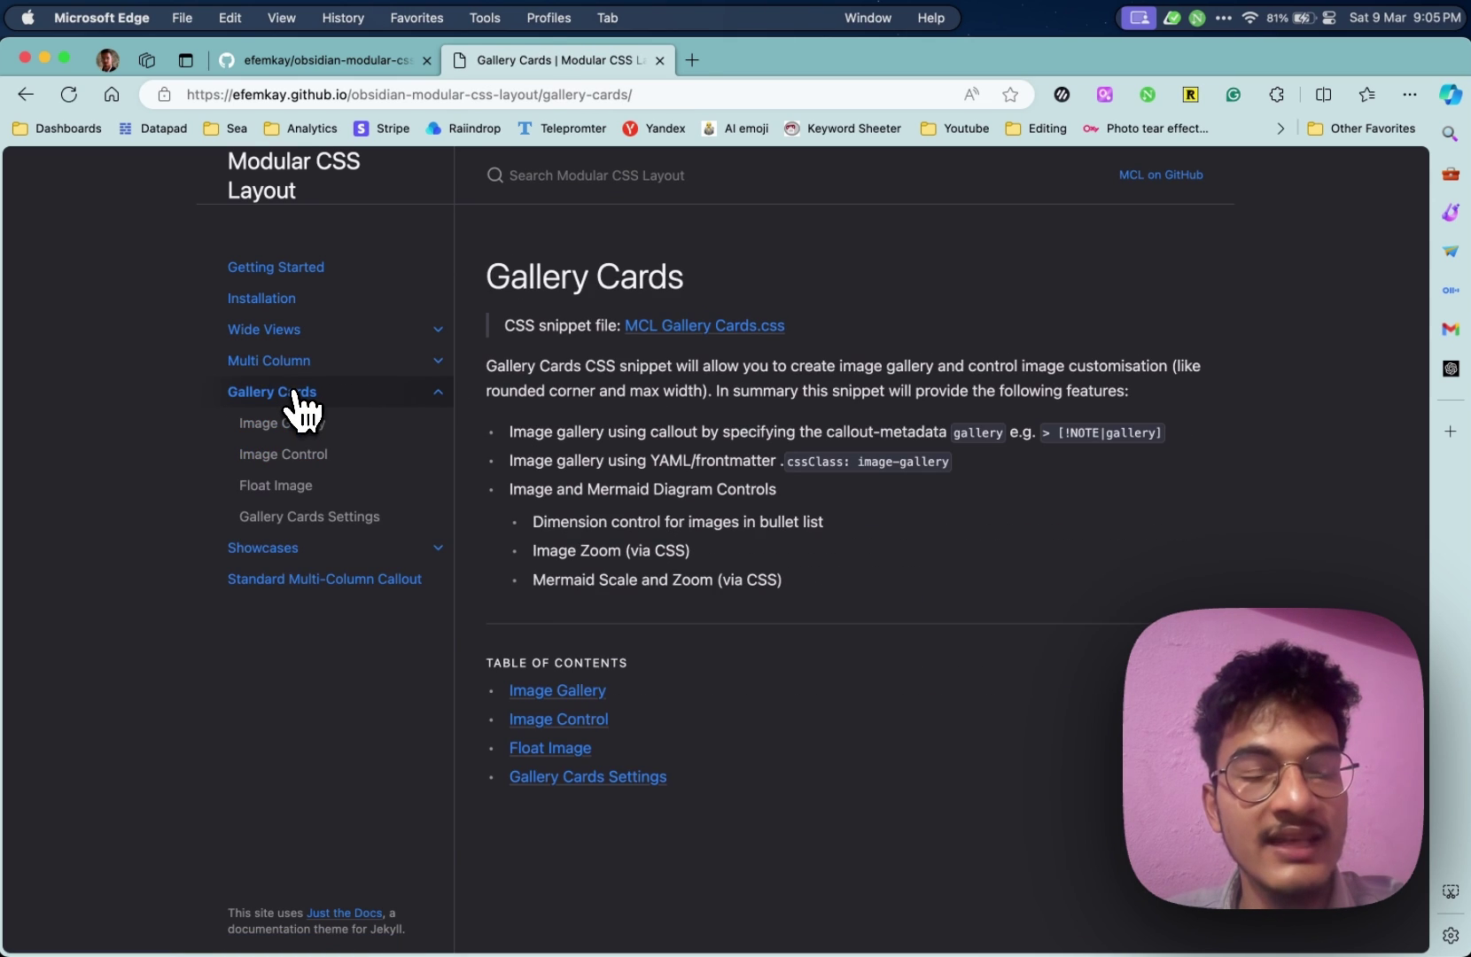